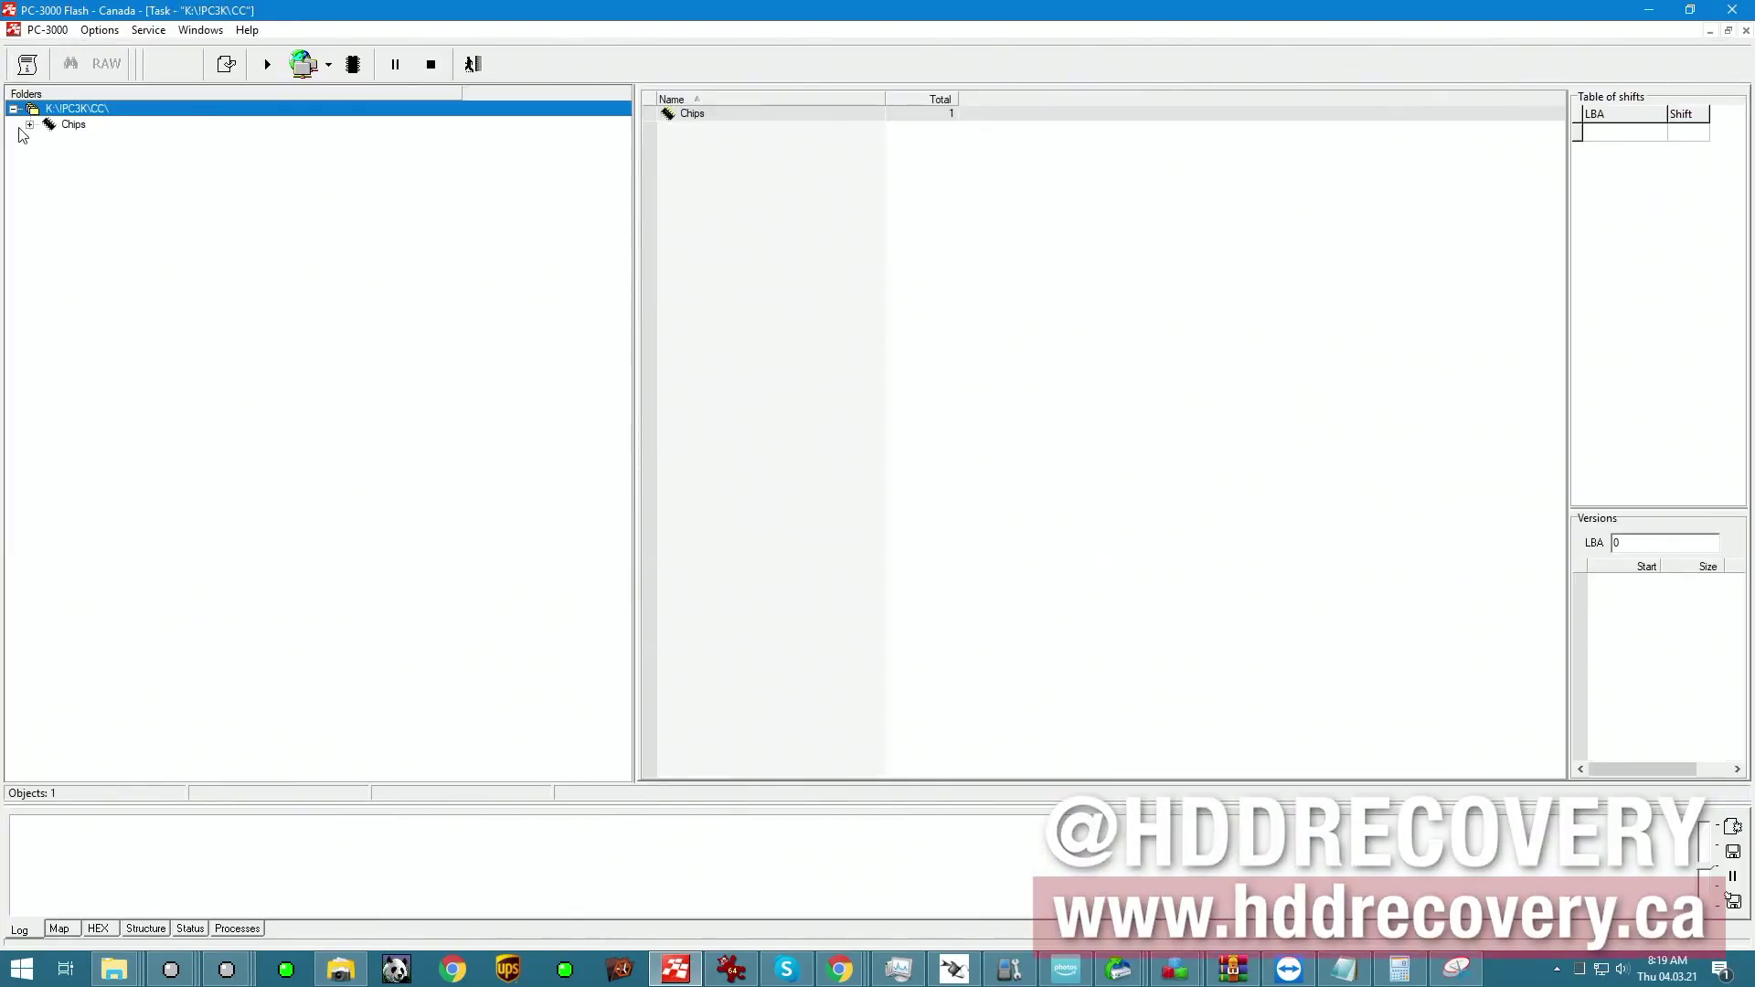
# Read the unknown chip's ID to identify it as TC58NVG7T2JTA00 with 9216-byte pages.
pyautogui.click(78, 143)
pyautogui.rightClick(78, 141)
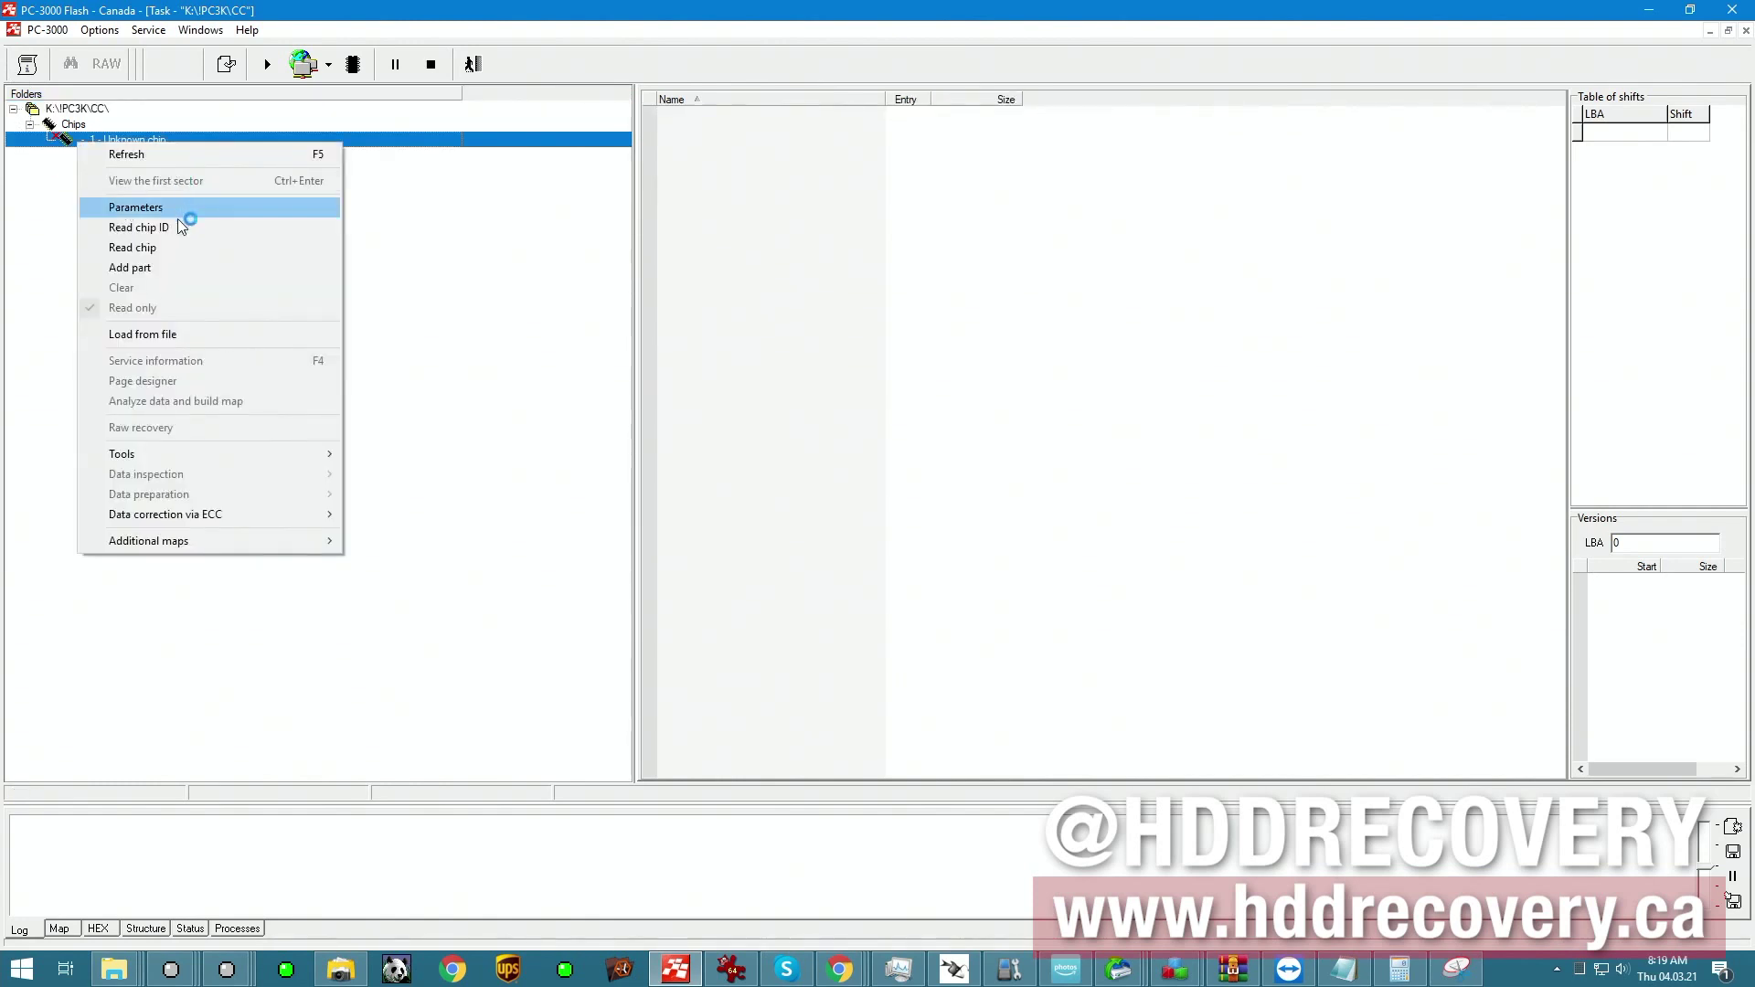
pyautogui.click(177, 227)
pyautogui.click(1251, 732)
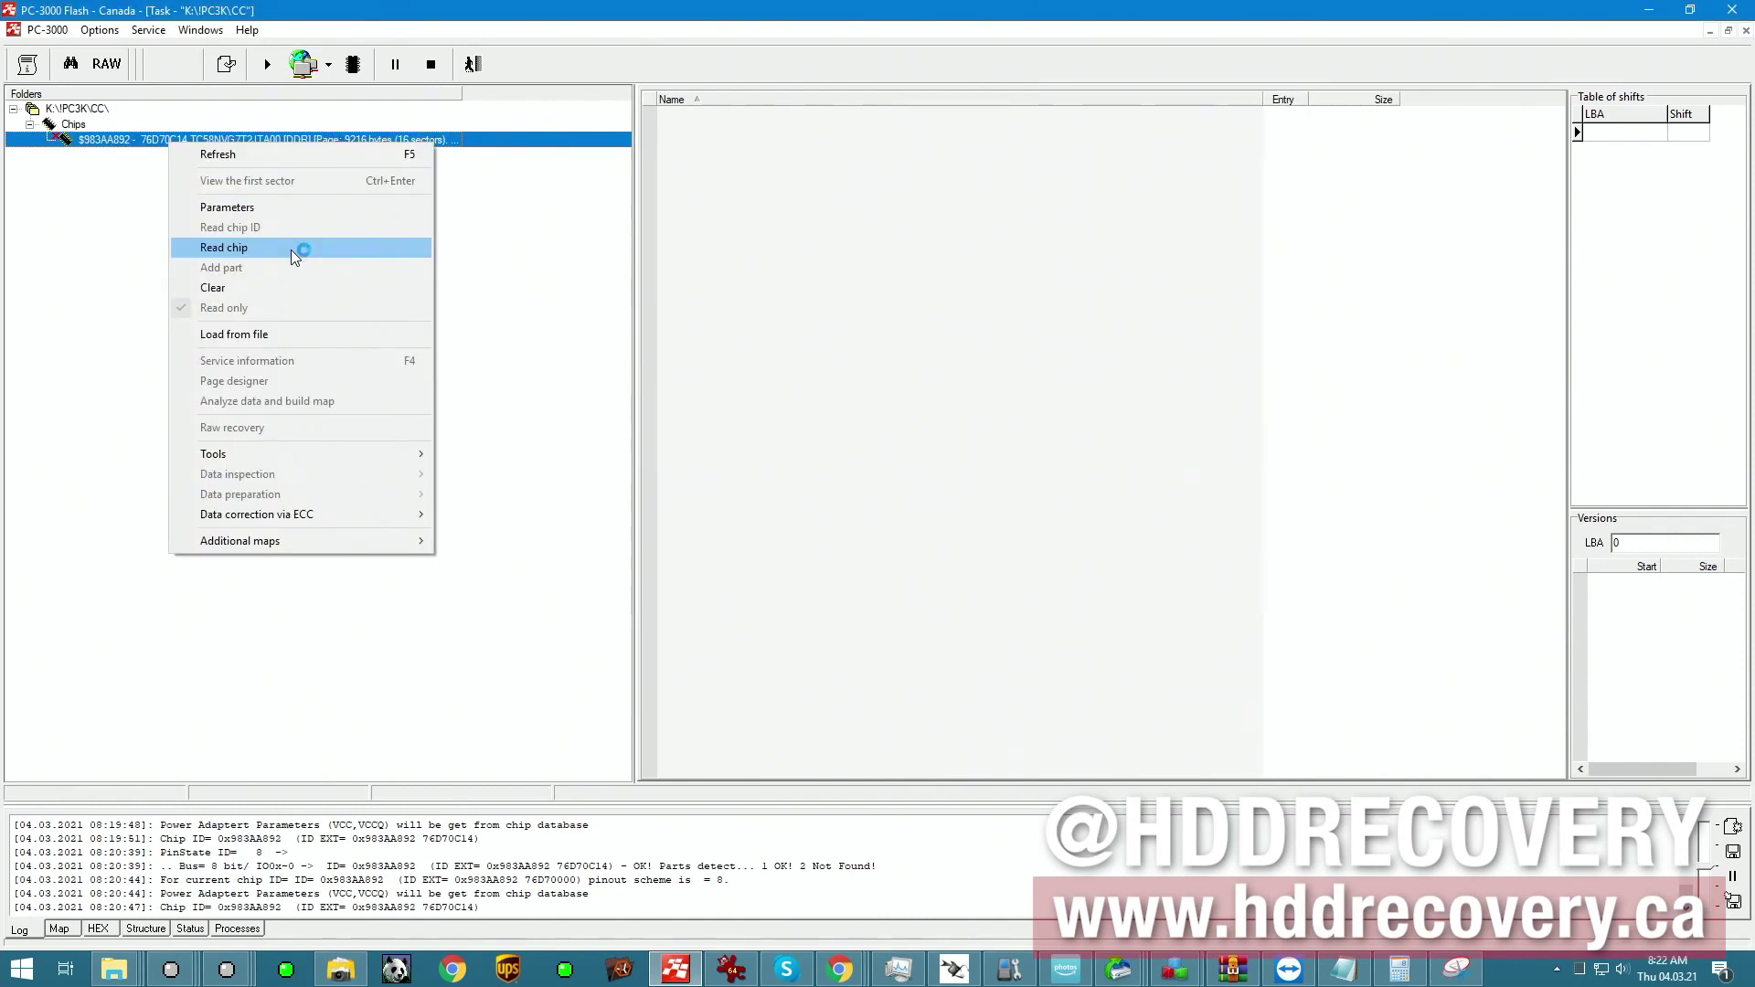
pyautogui.click(290, 250)
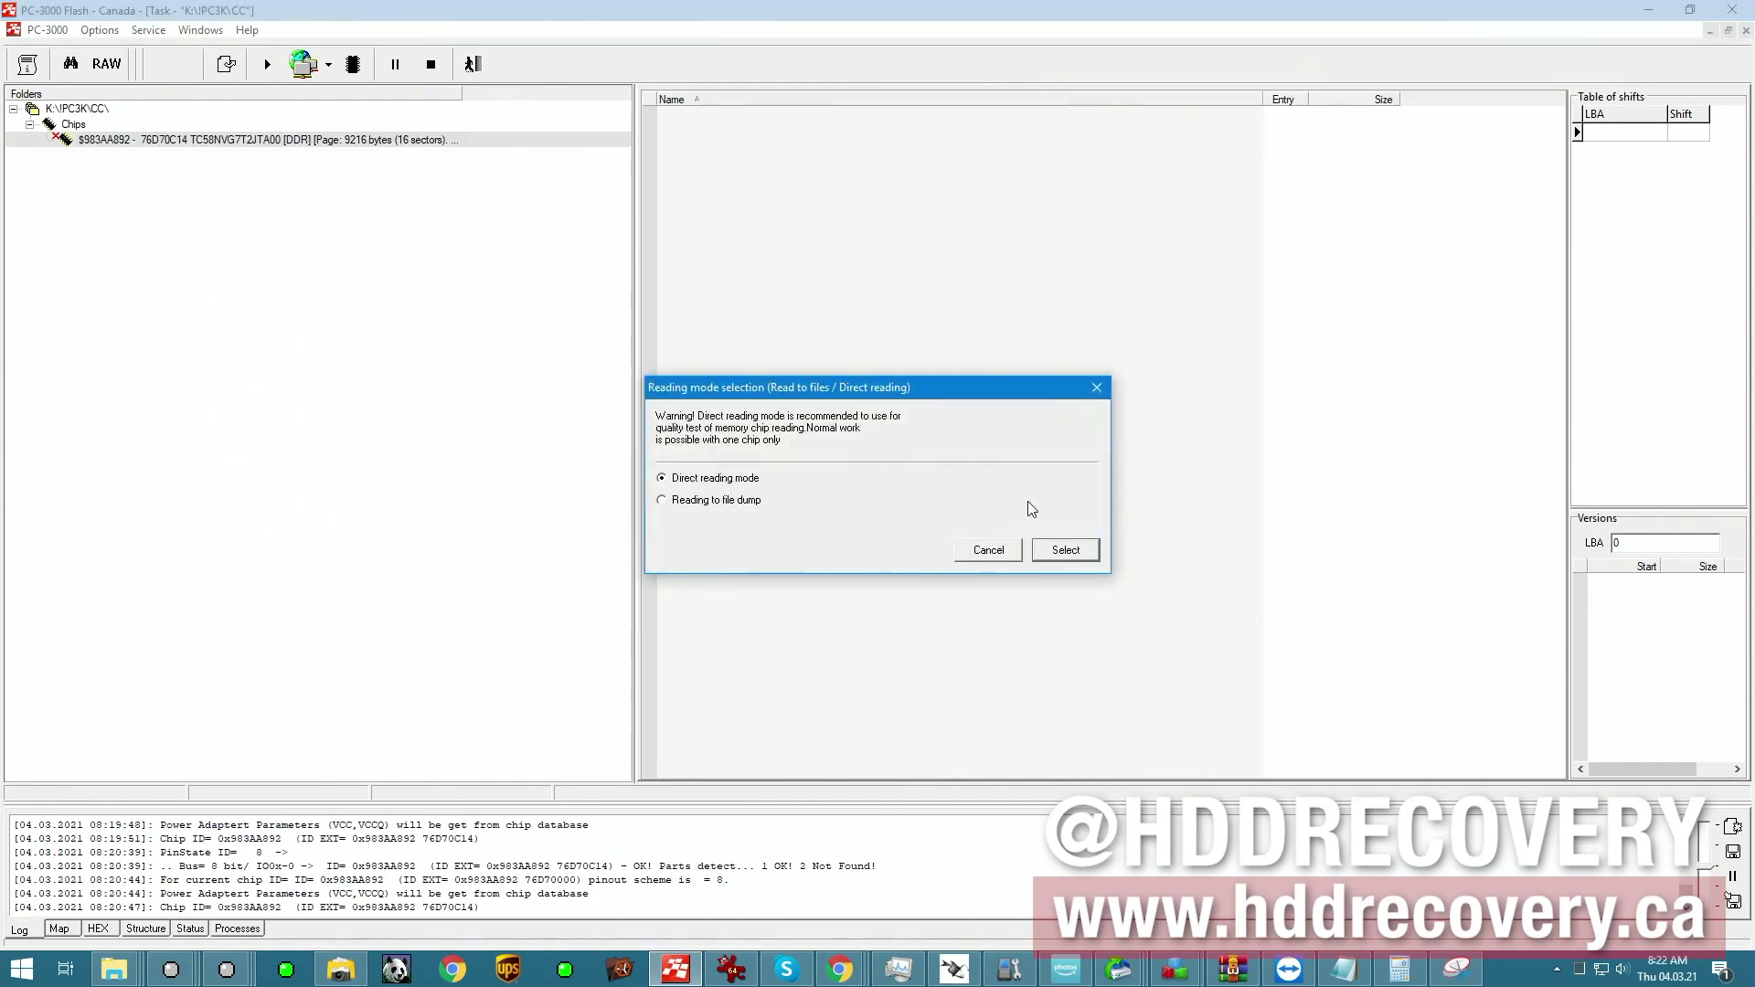
# Confirm Direct reading with default parameters and open the chip's page designer, showing page 0 in hex.
pyautogui.click(1067, 549)
pyautogui.click(1069, 529)
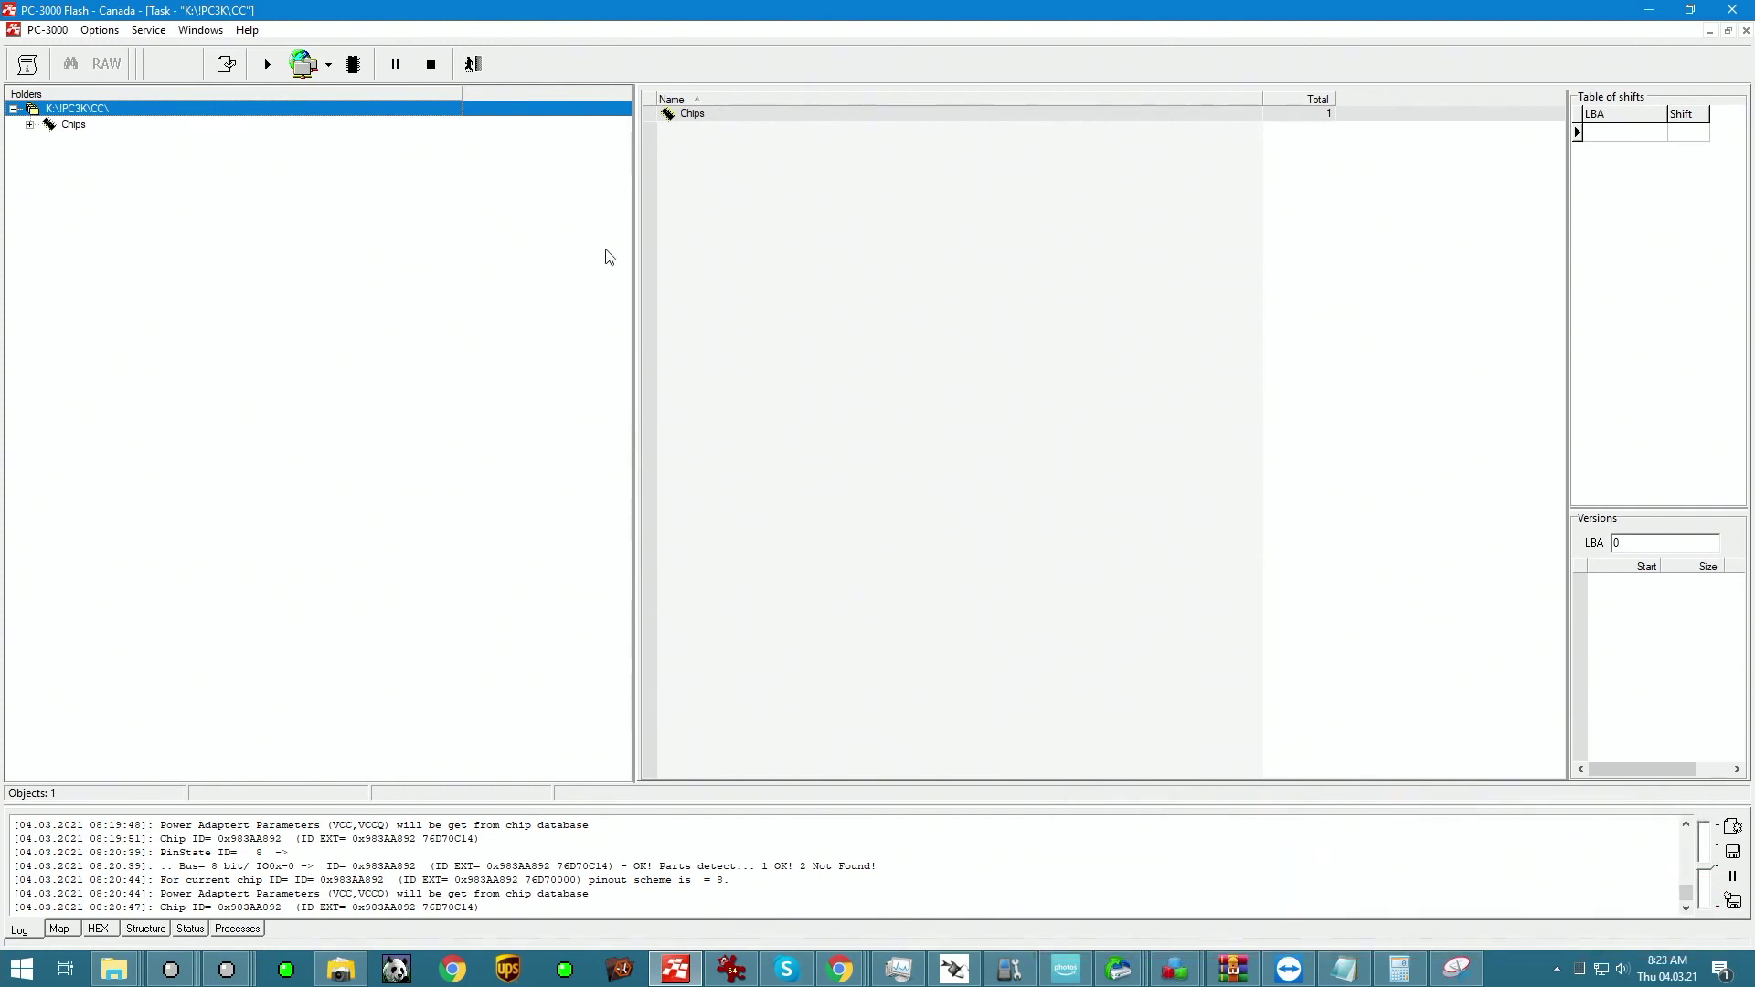
pyautogui.doubleClick(50, 126)
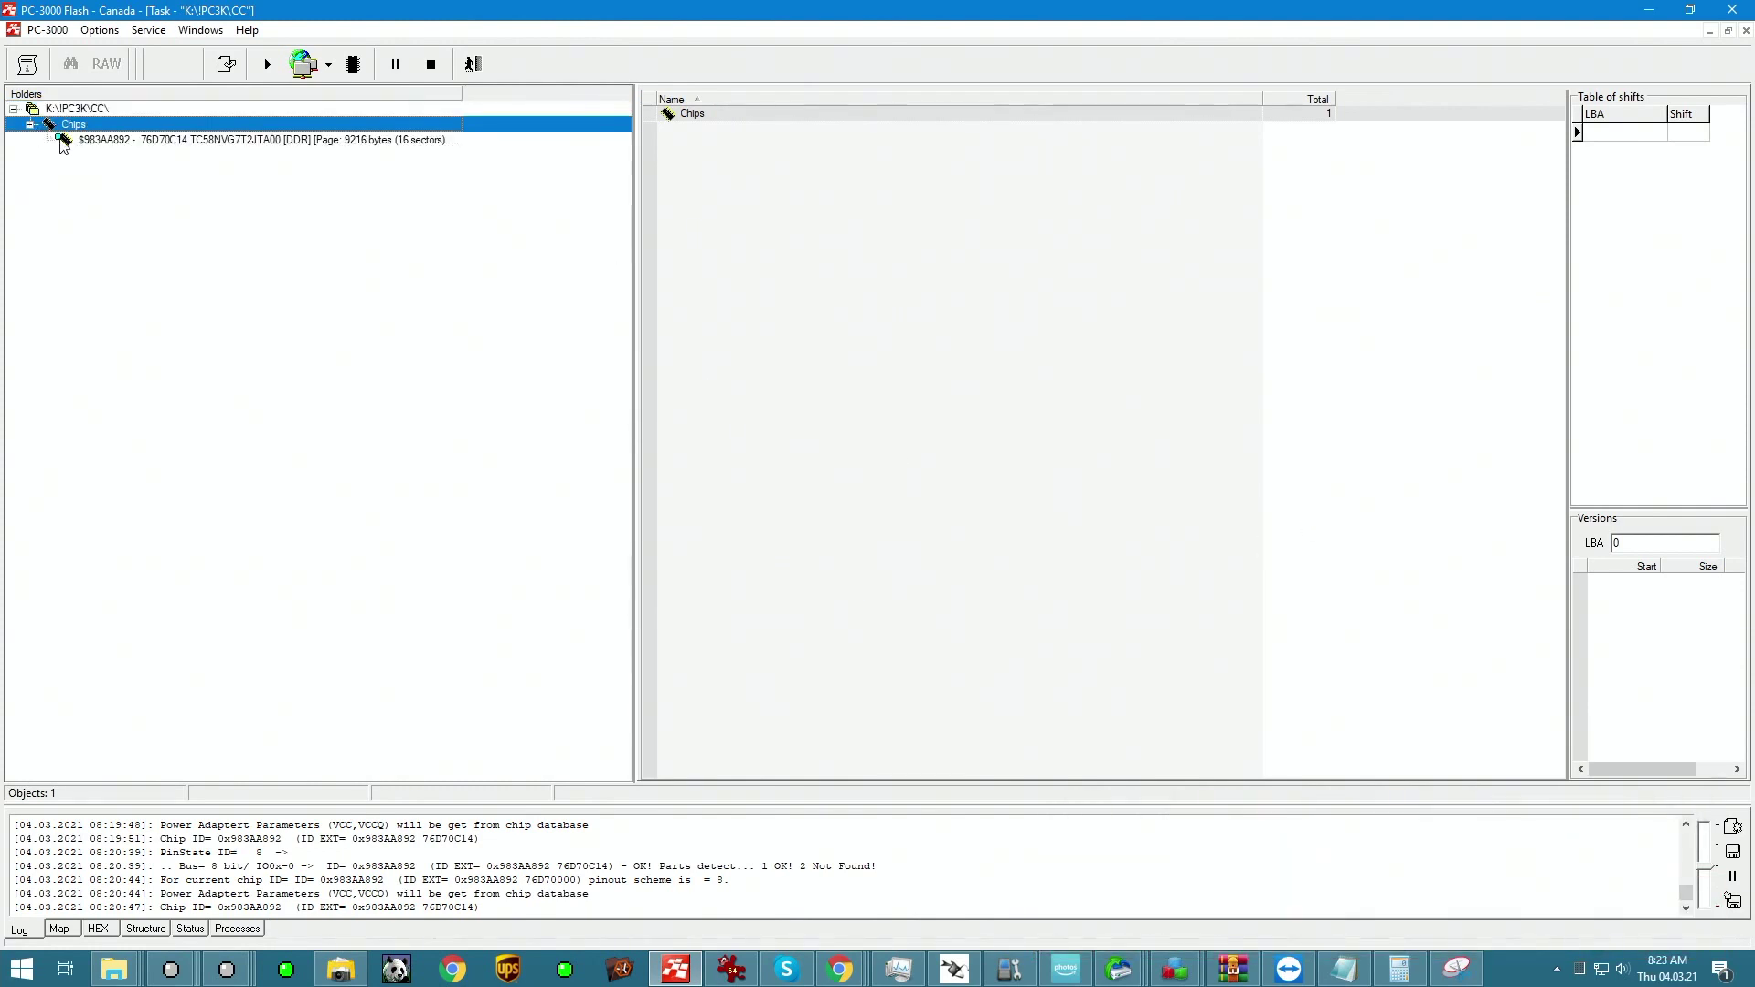
pyautogui.rightClick(119, 143)
pyautogui.click(243, 381)
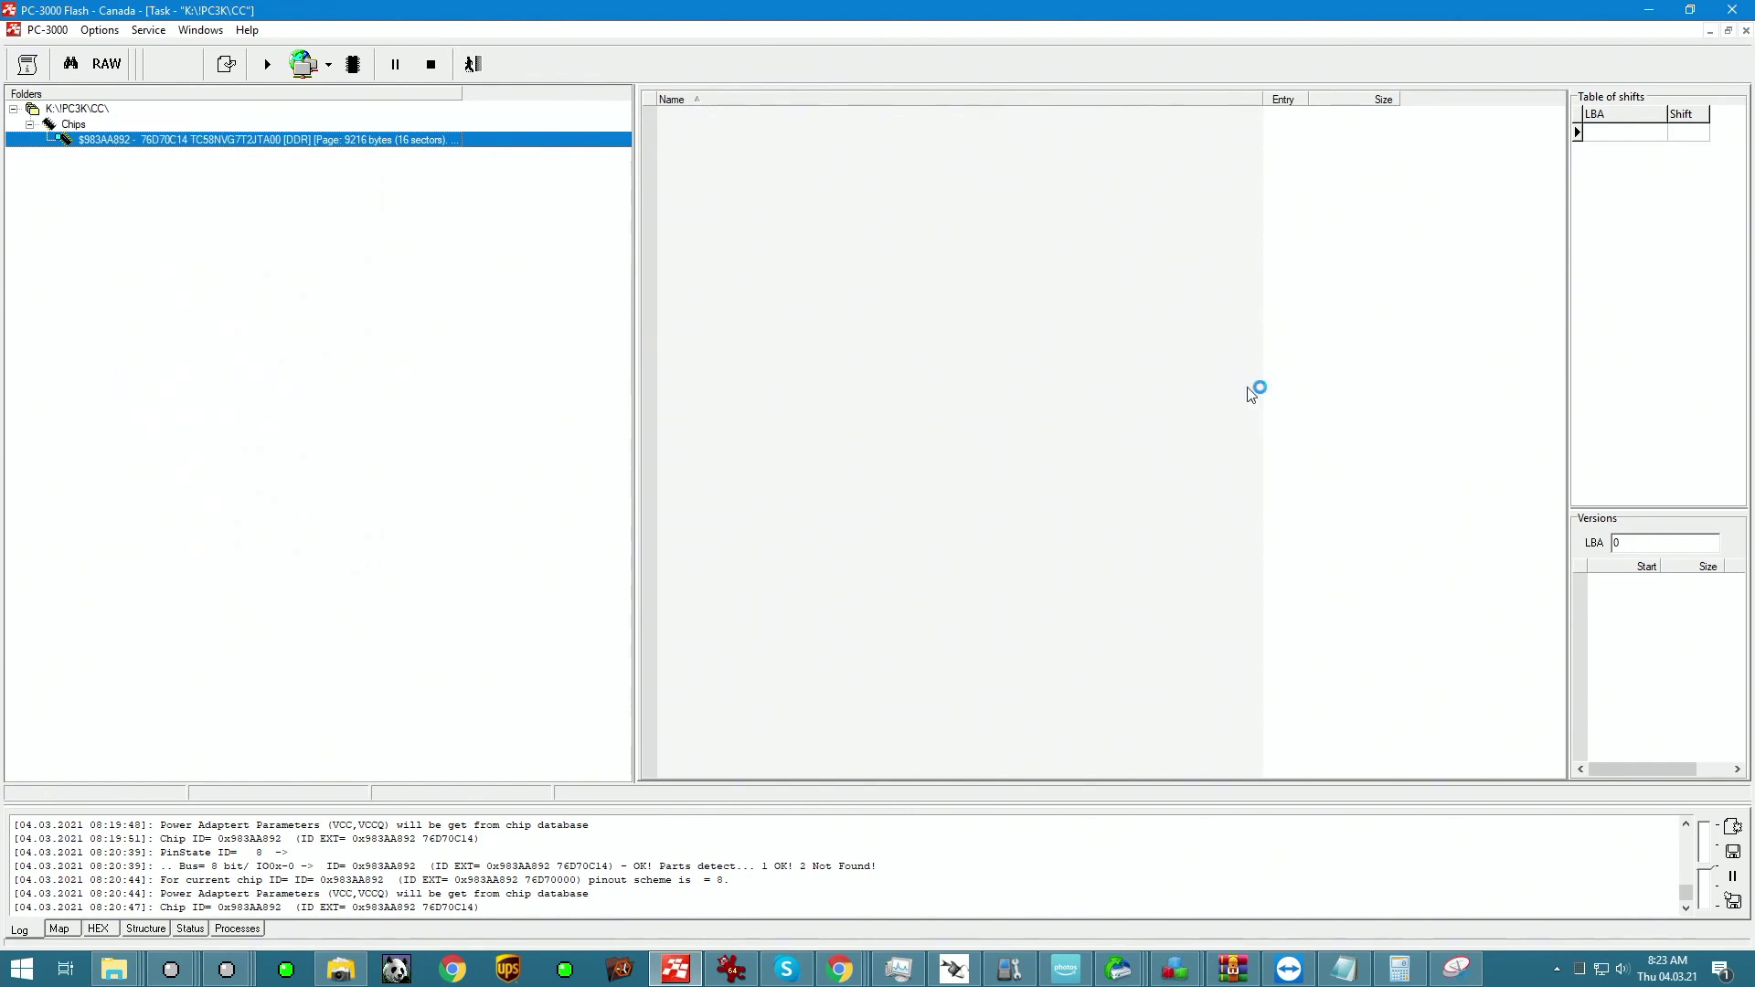
pyautogui.click(748, 93)
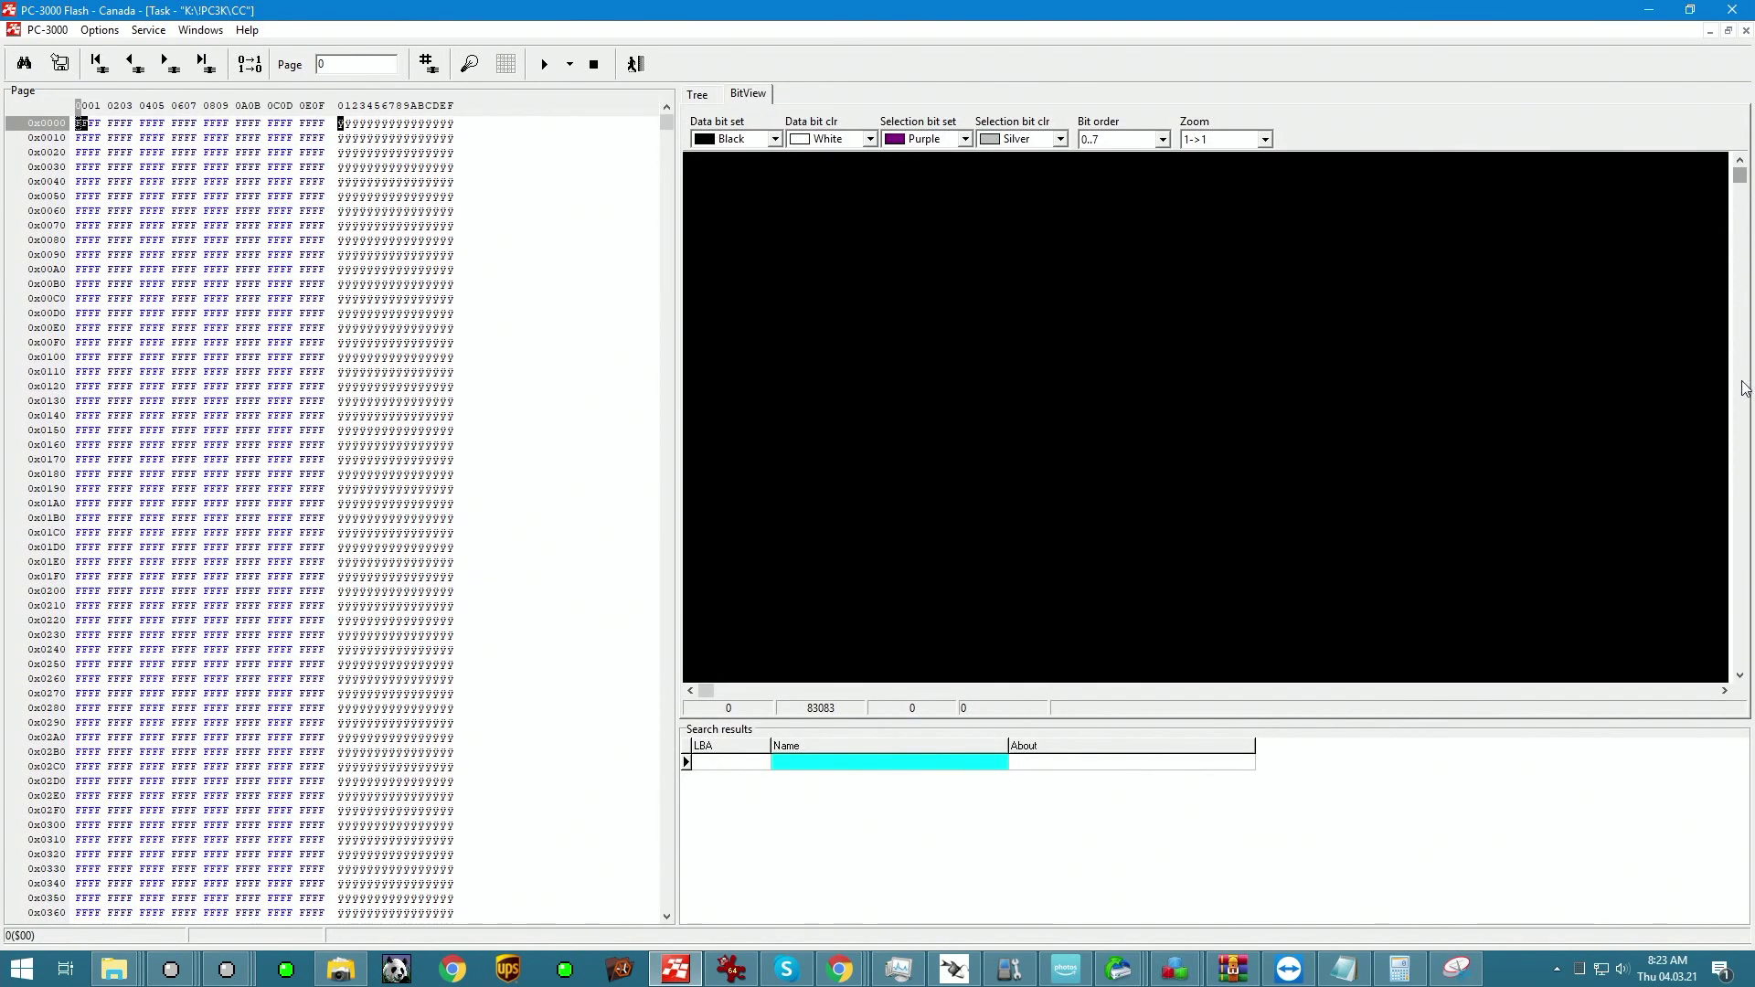
# Scroll the bitmap vertically and horizontally to inspect the noise-like scrambled chip data.
pyautogui.click(1744, 402)
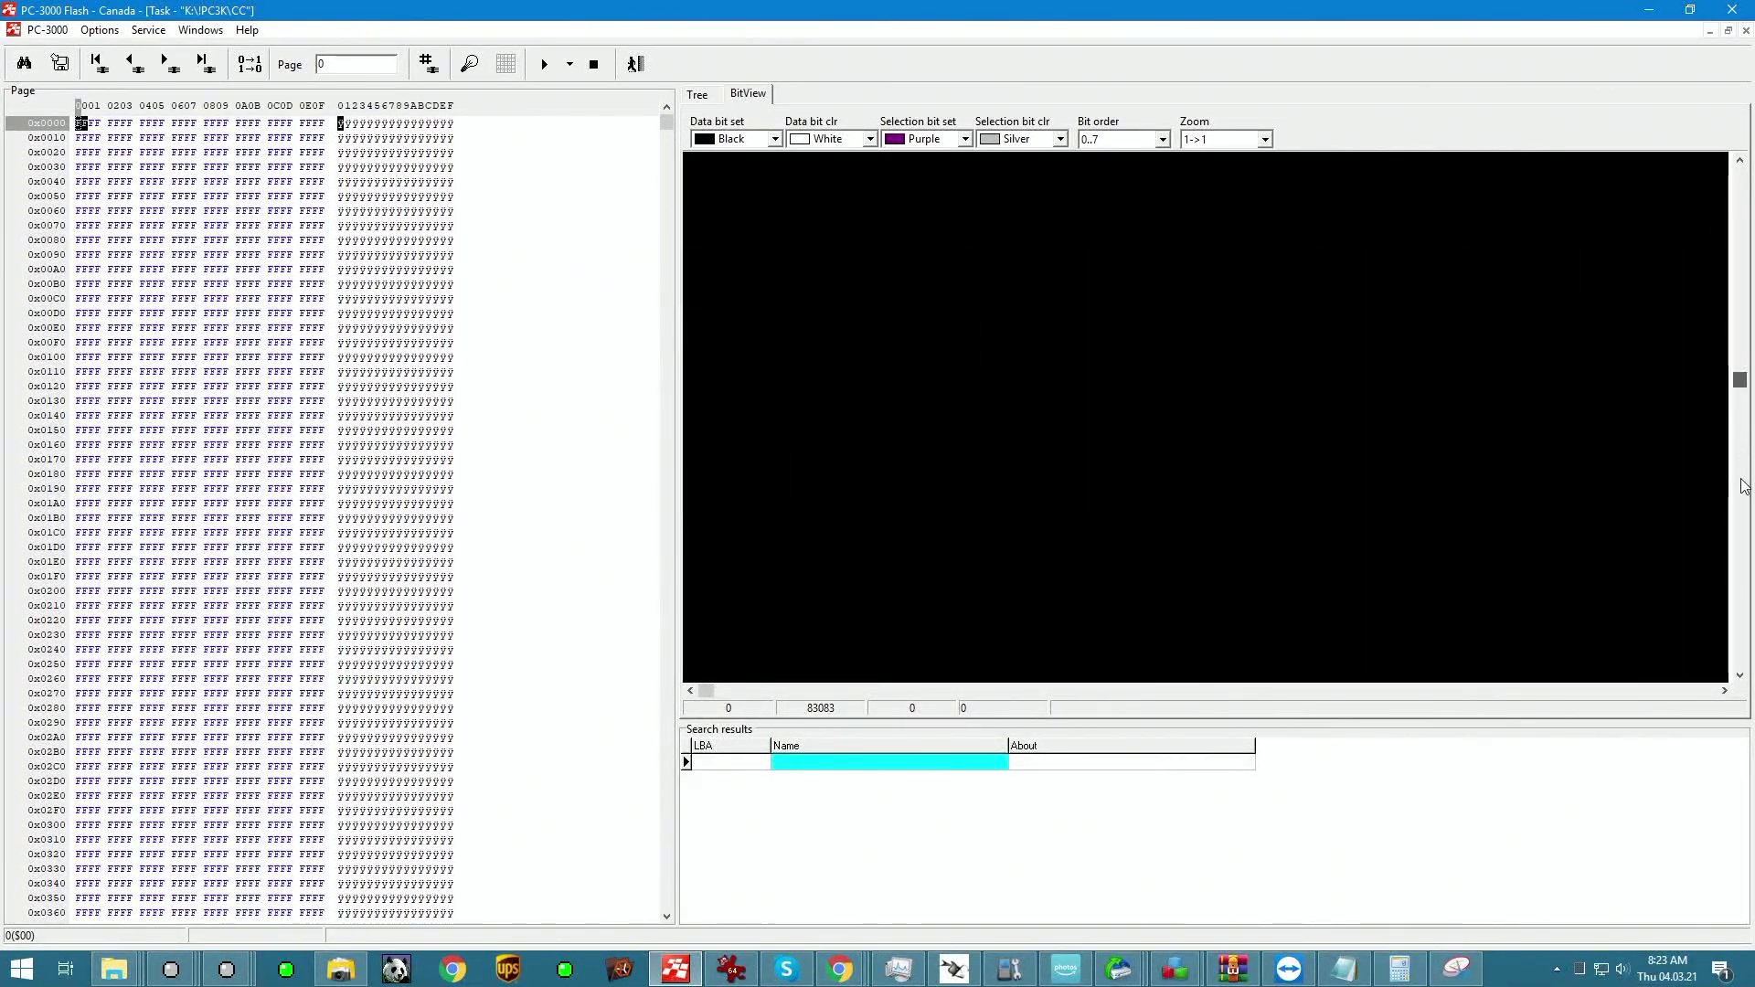
pyautogui.click(1738, 548)
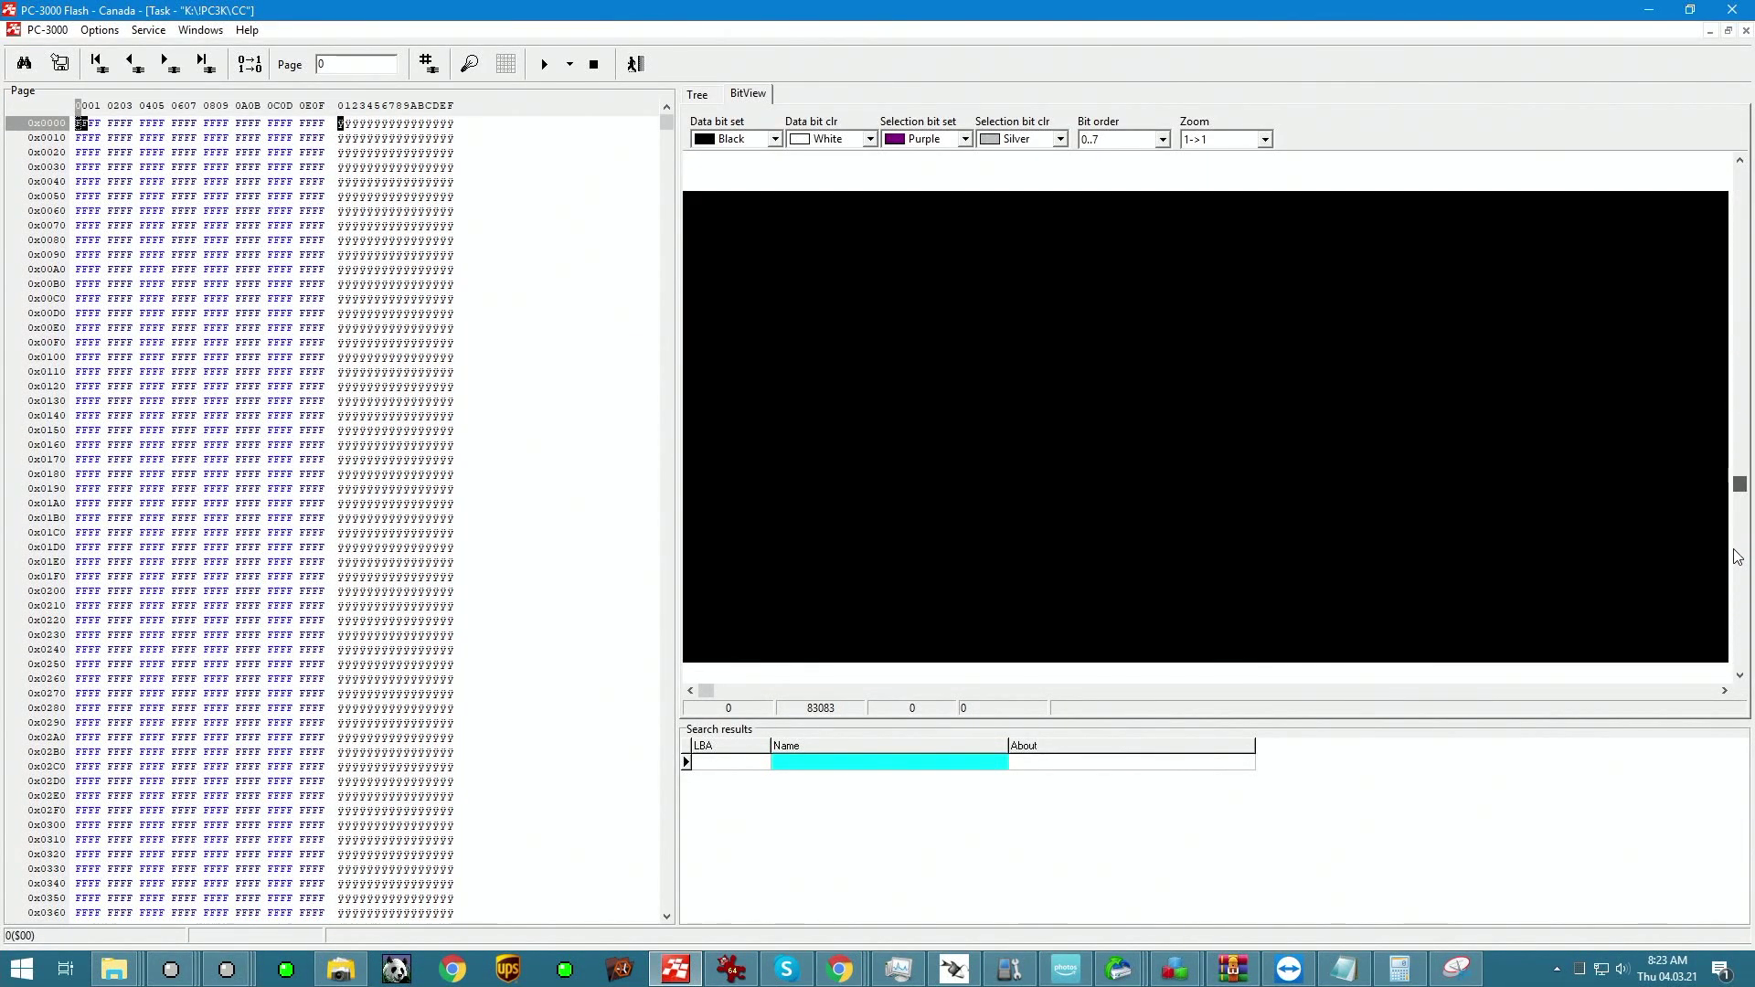
pyautogui.click(1740, 594)
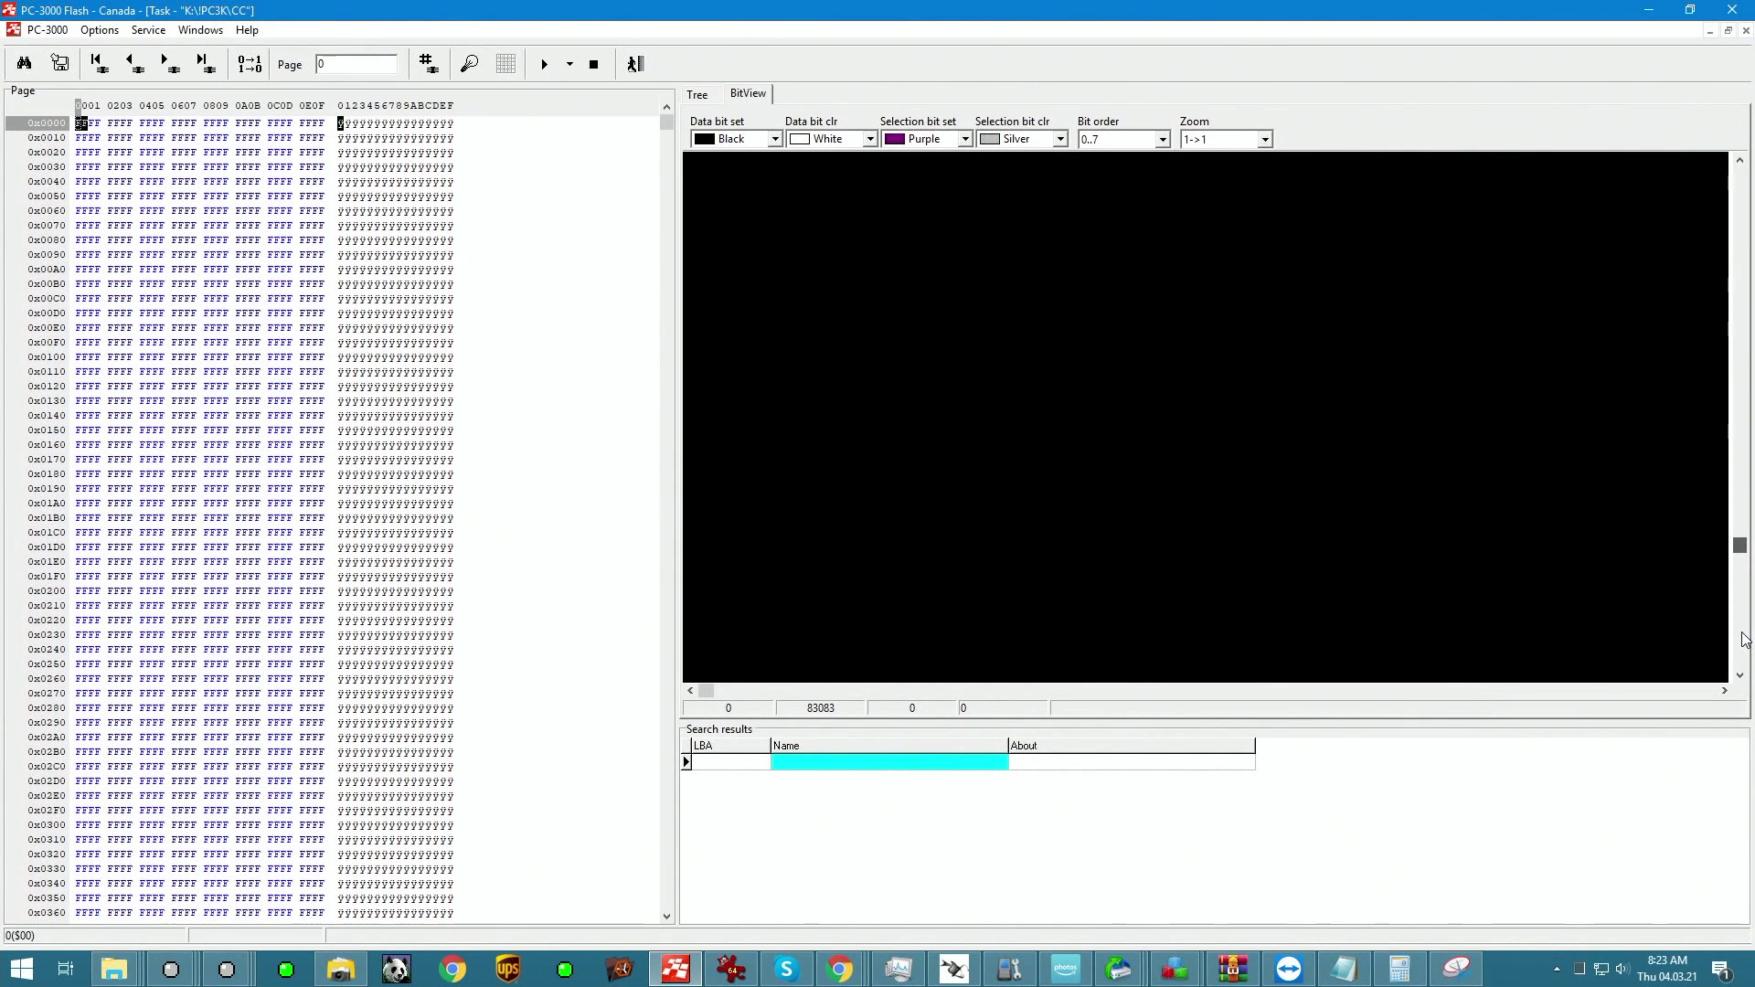
pyautogui.click(1744, 640)
pyautogui.click(1744, 665)
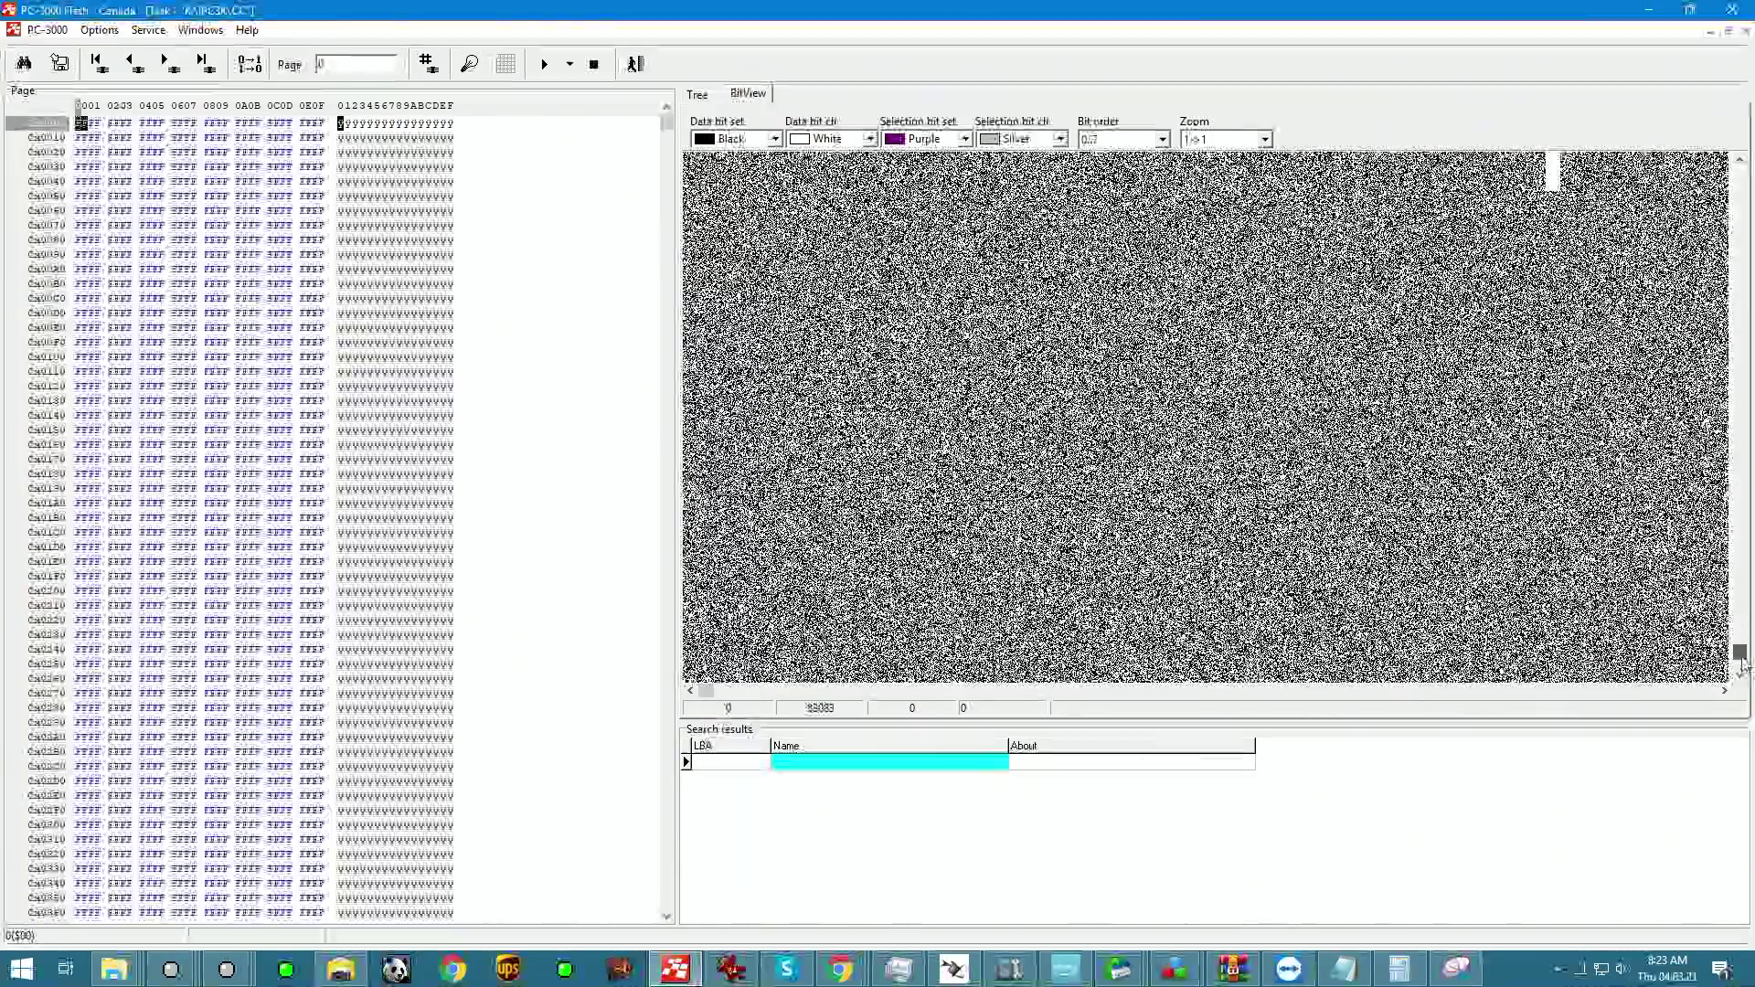
pyautogui.click(1744, 665)
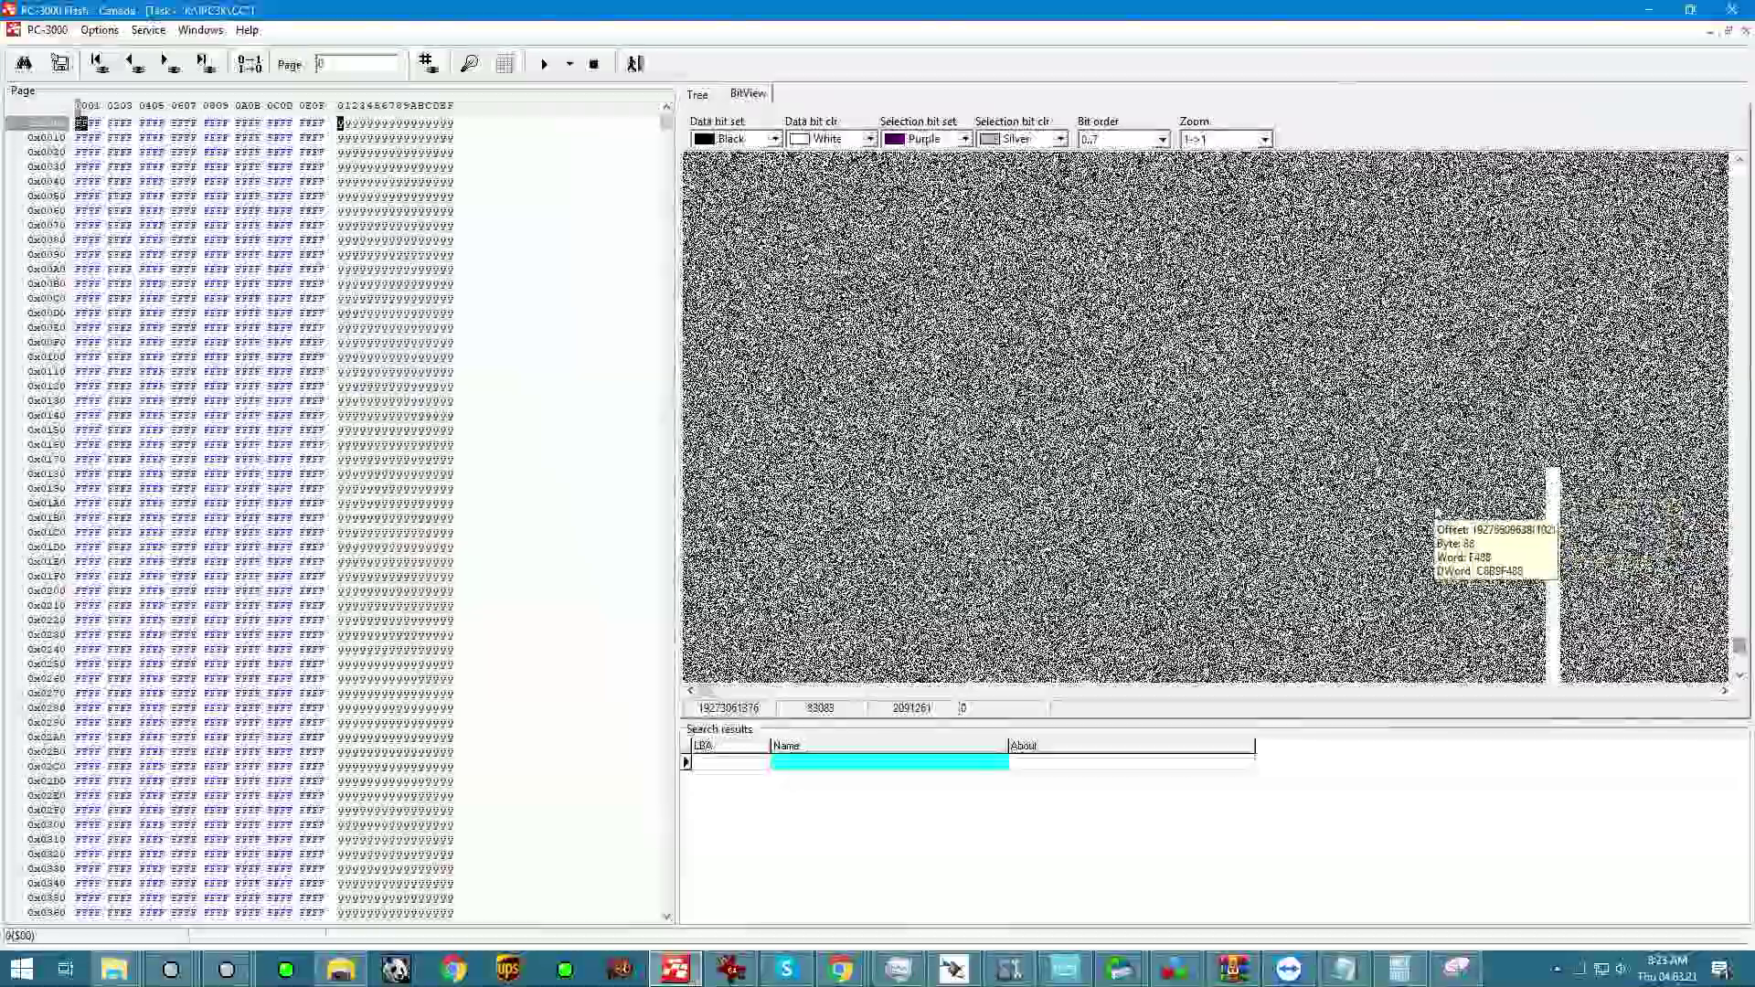
pyautogui.click(798, 691)
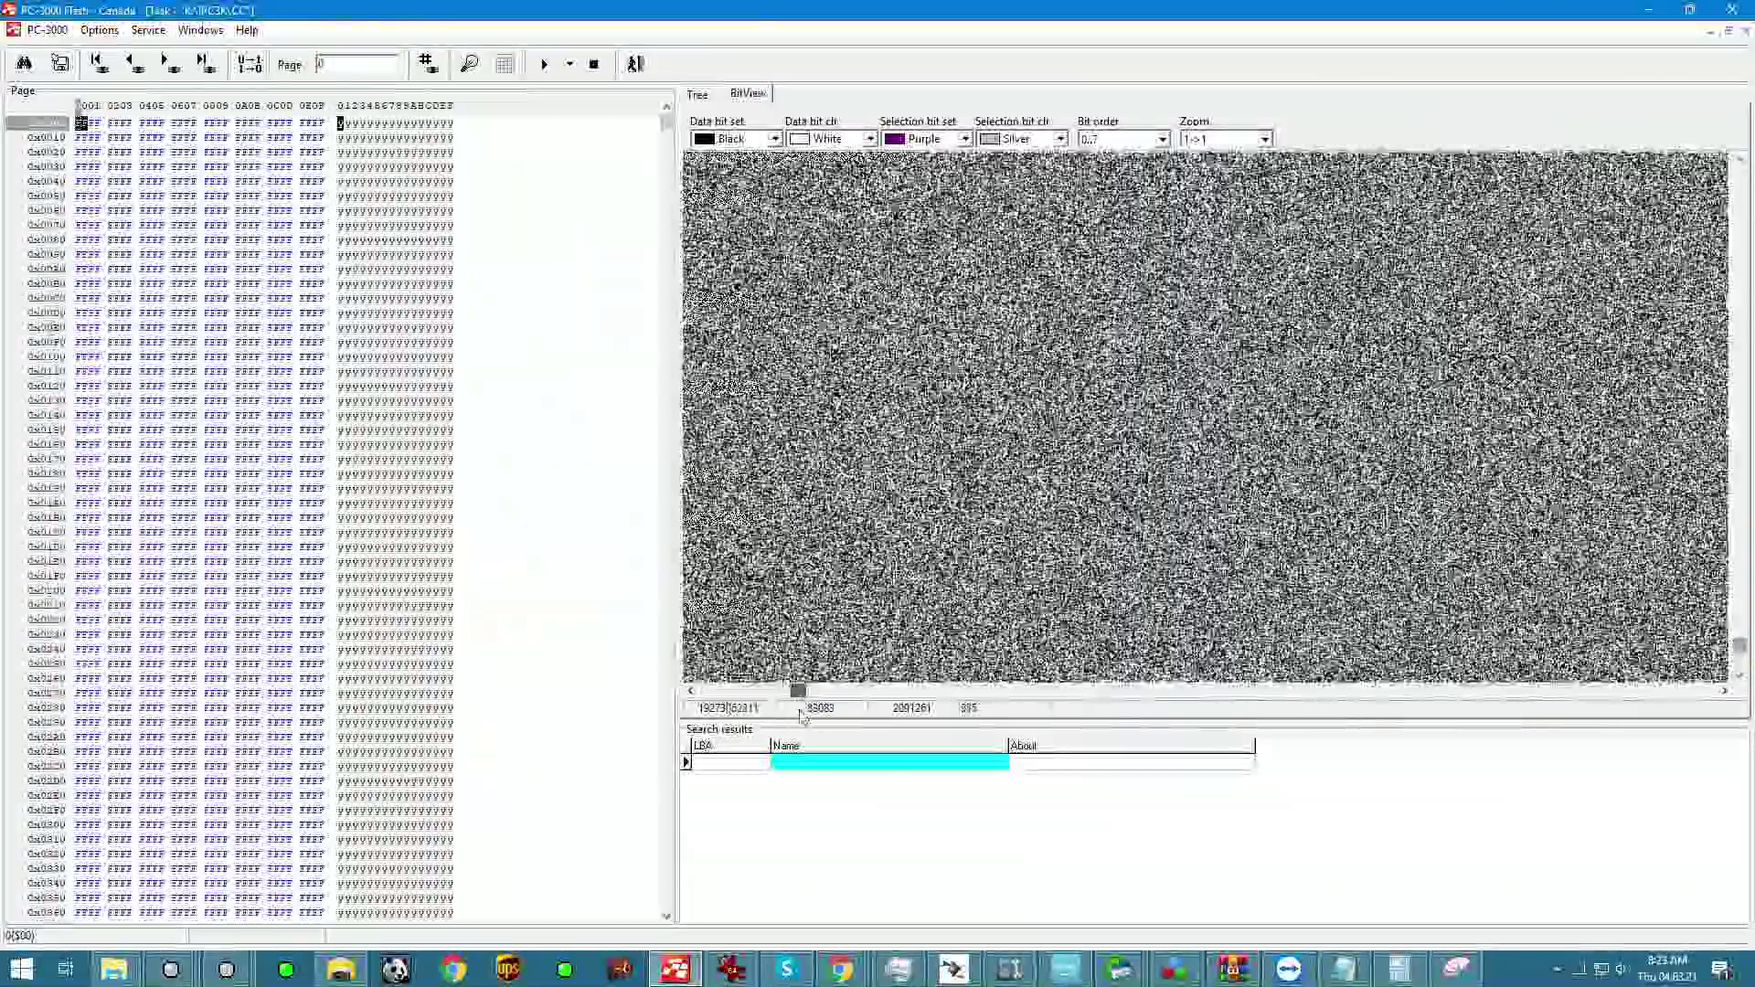
pyautogui.moveTo(801, 716); pyautogui.dragTo(1185, 713)
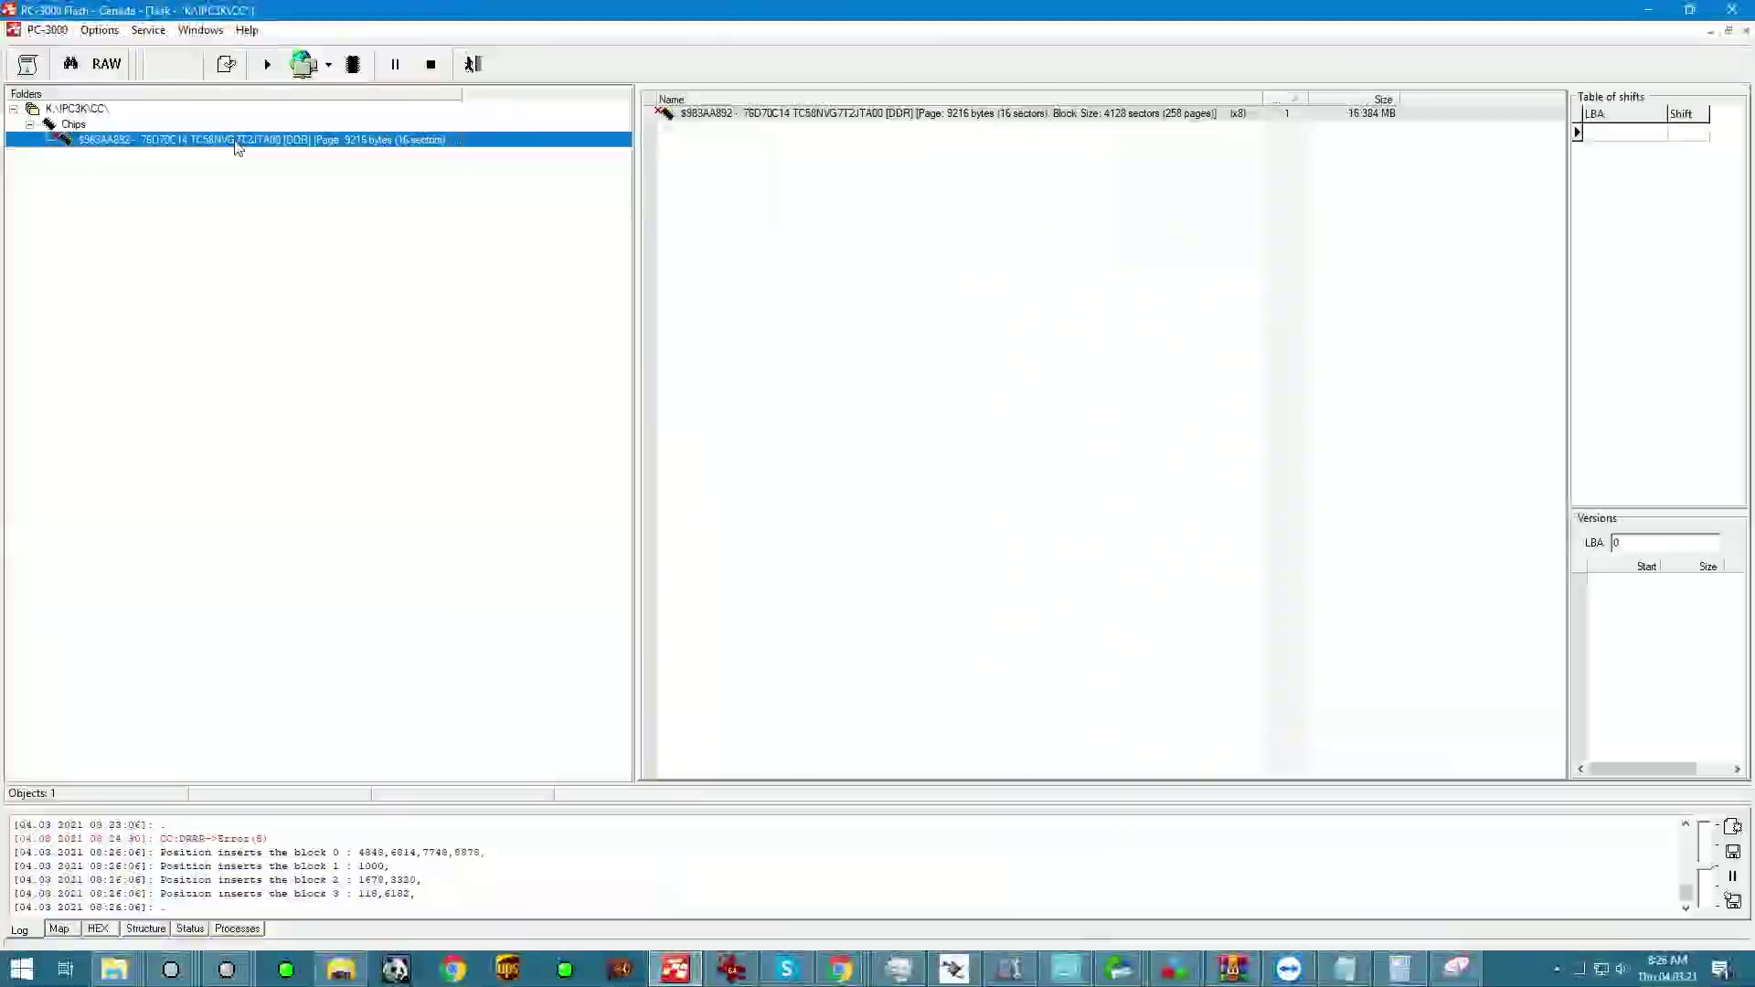
# Read the chip in Direct reading mode, producing a 34,444,032-sector transformation graph with Bad bytes cutting.
pyautogui.rightClick(235, 141)
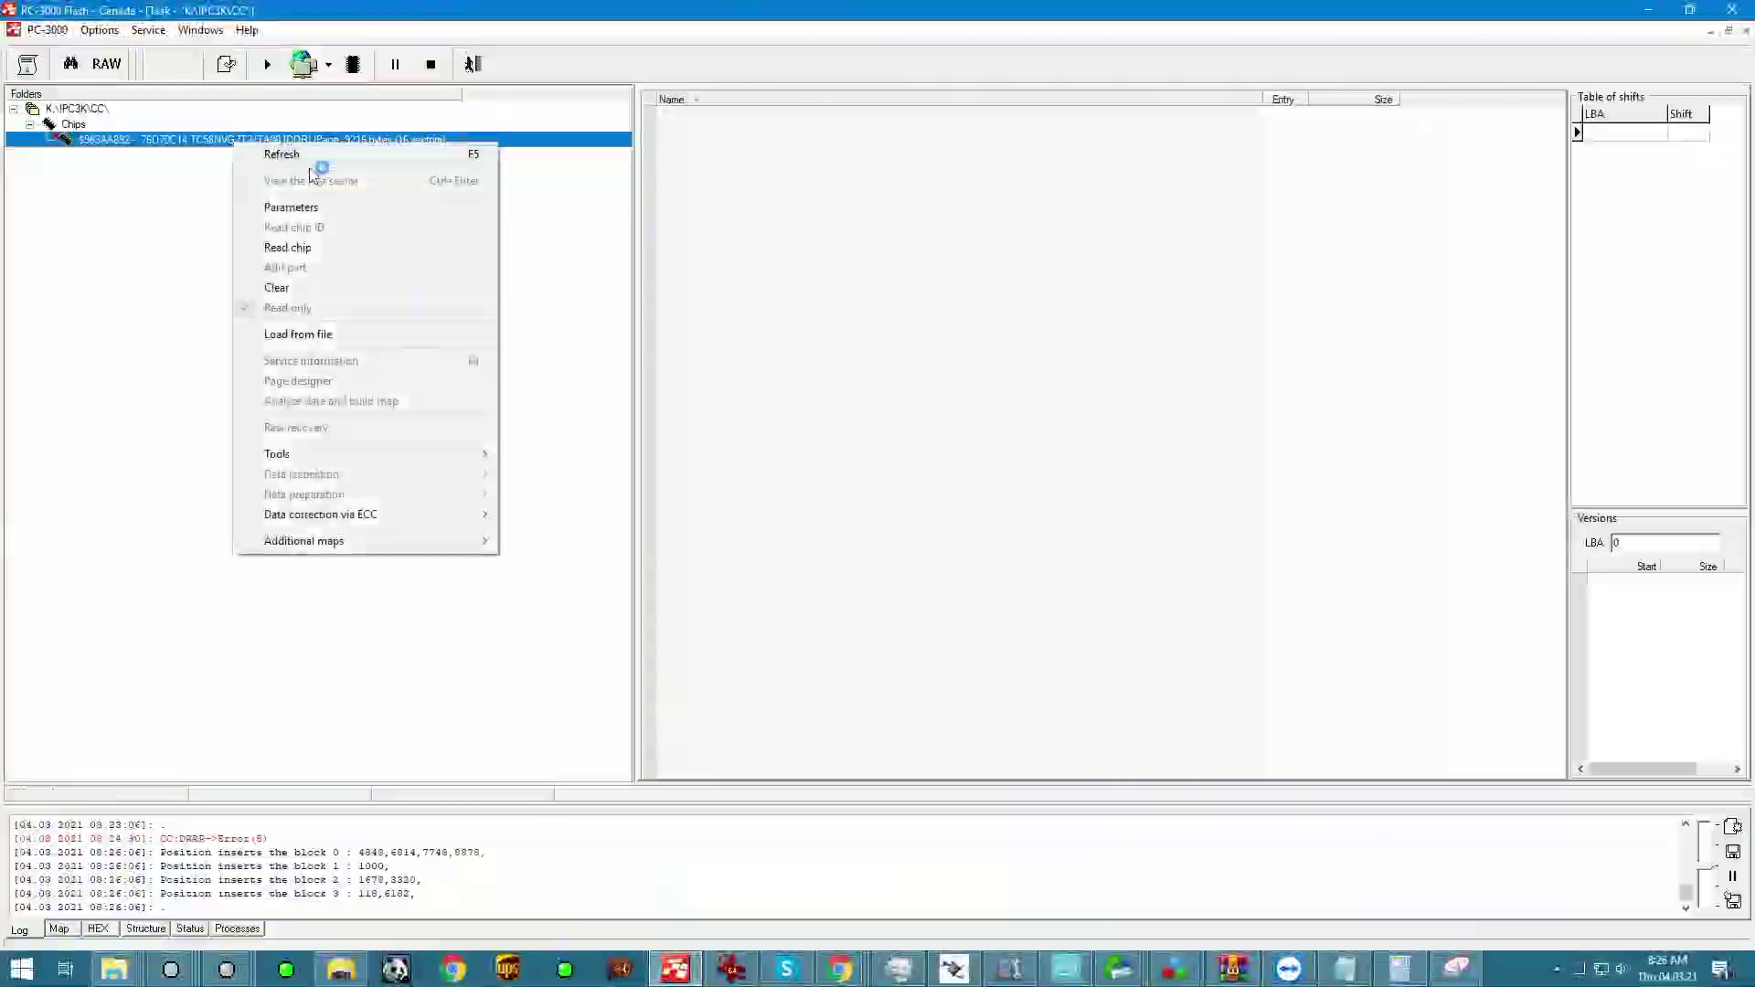
pyautogui.click(334, 247)
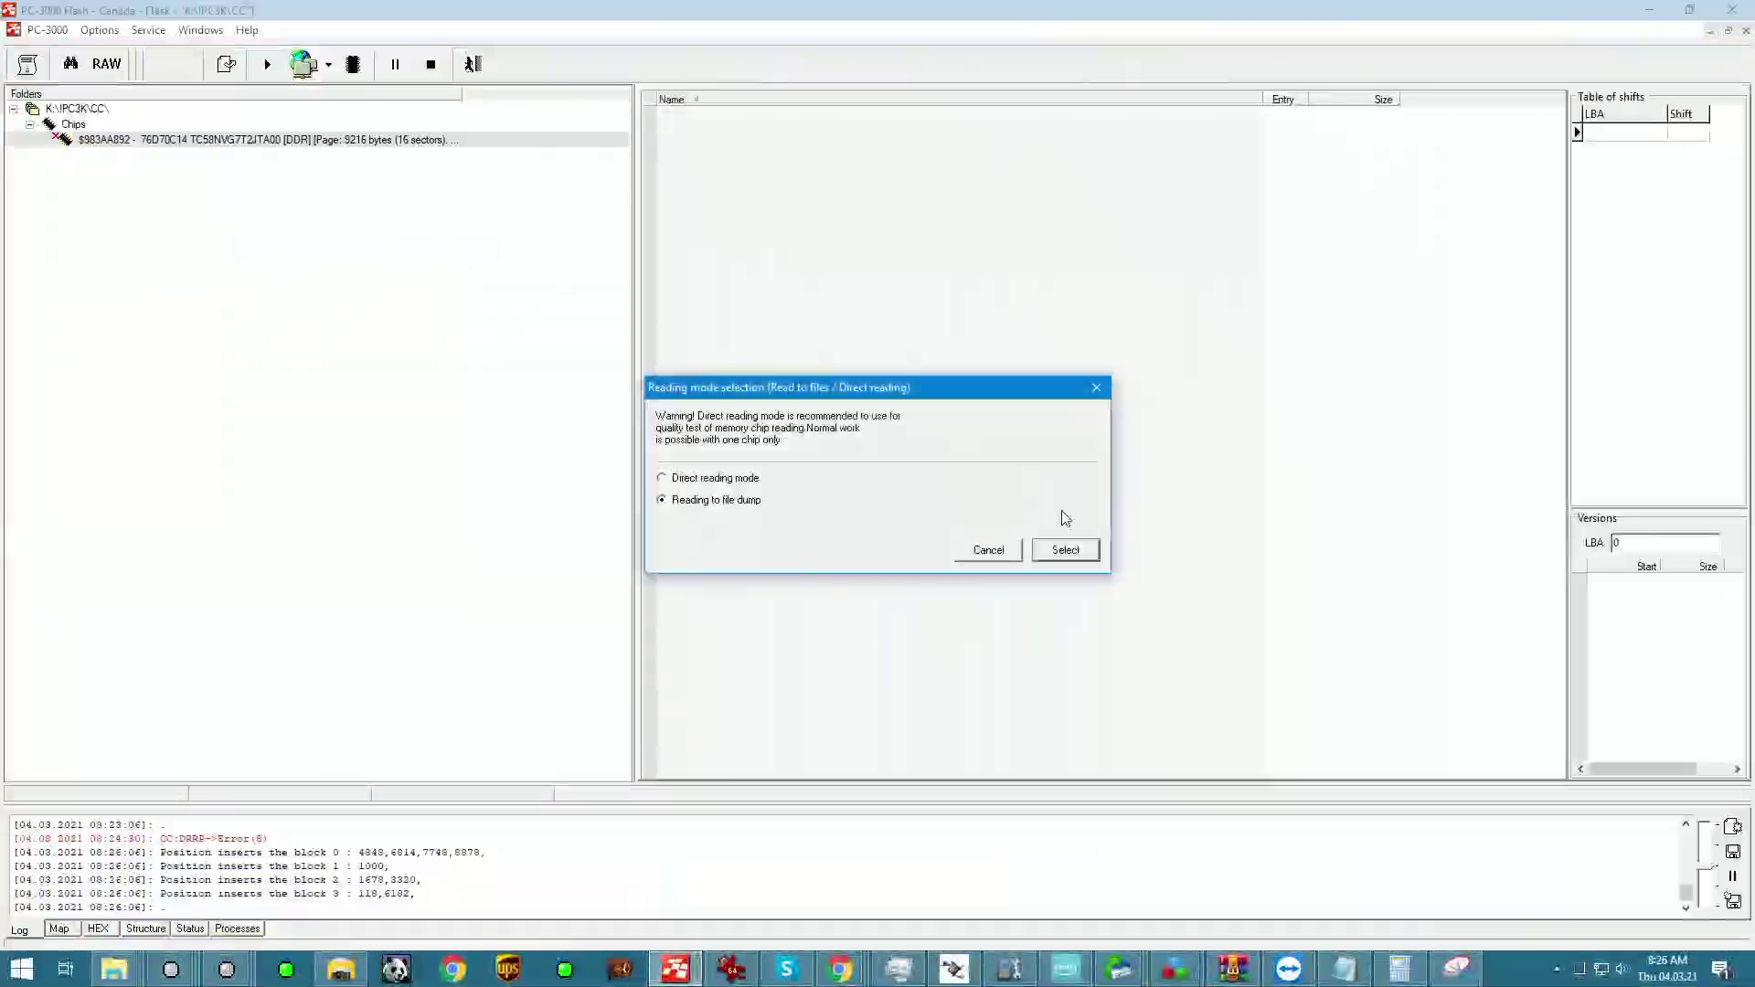
pyautogui.click(722, 478)
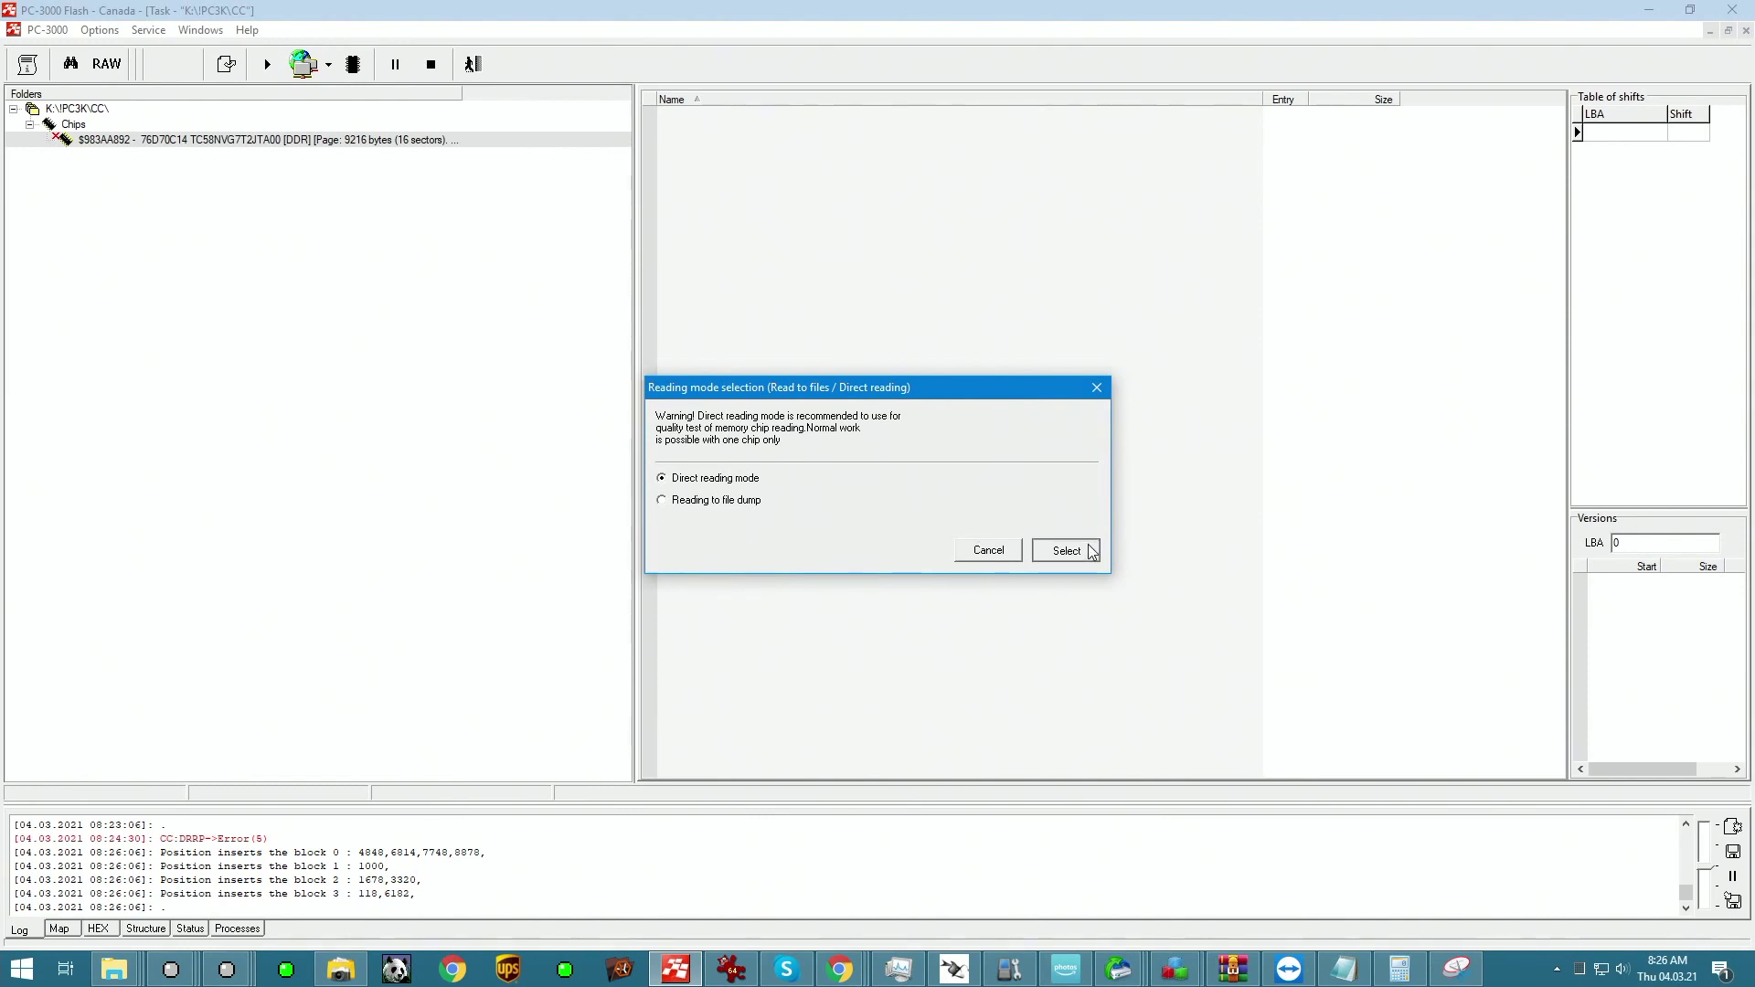
pyautogui.click(1066, 550)
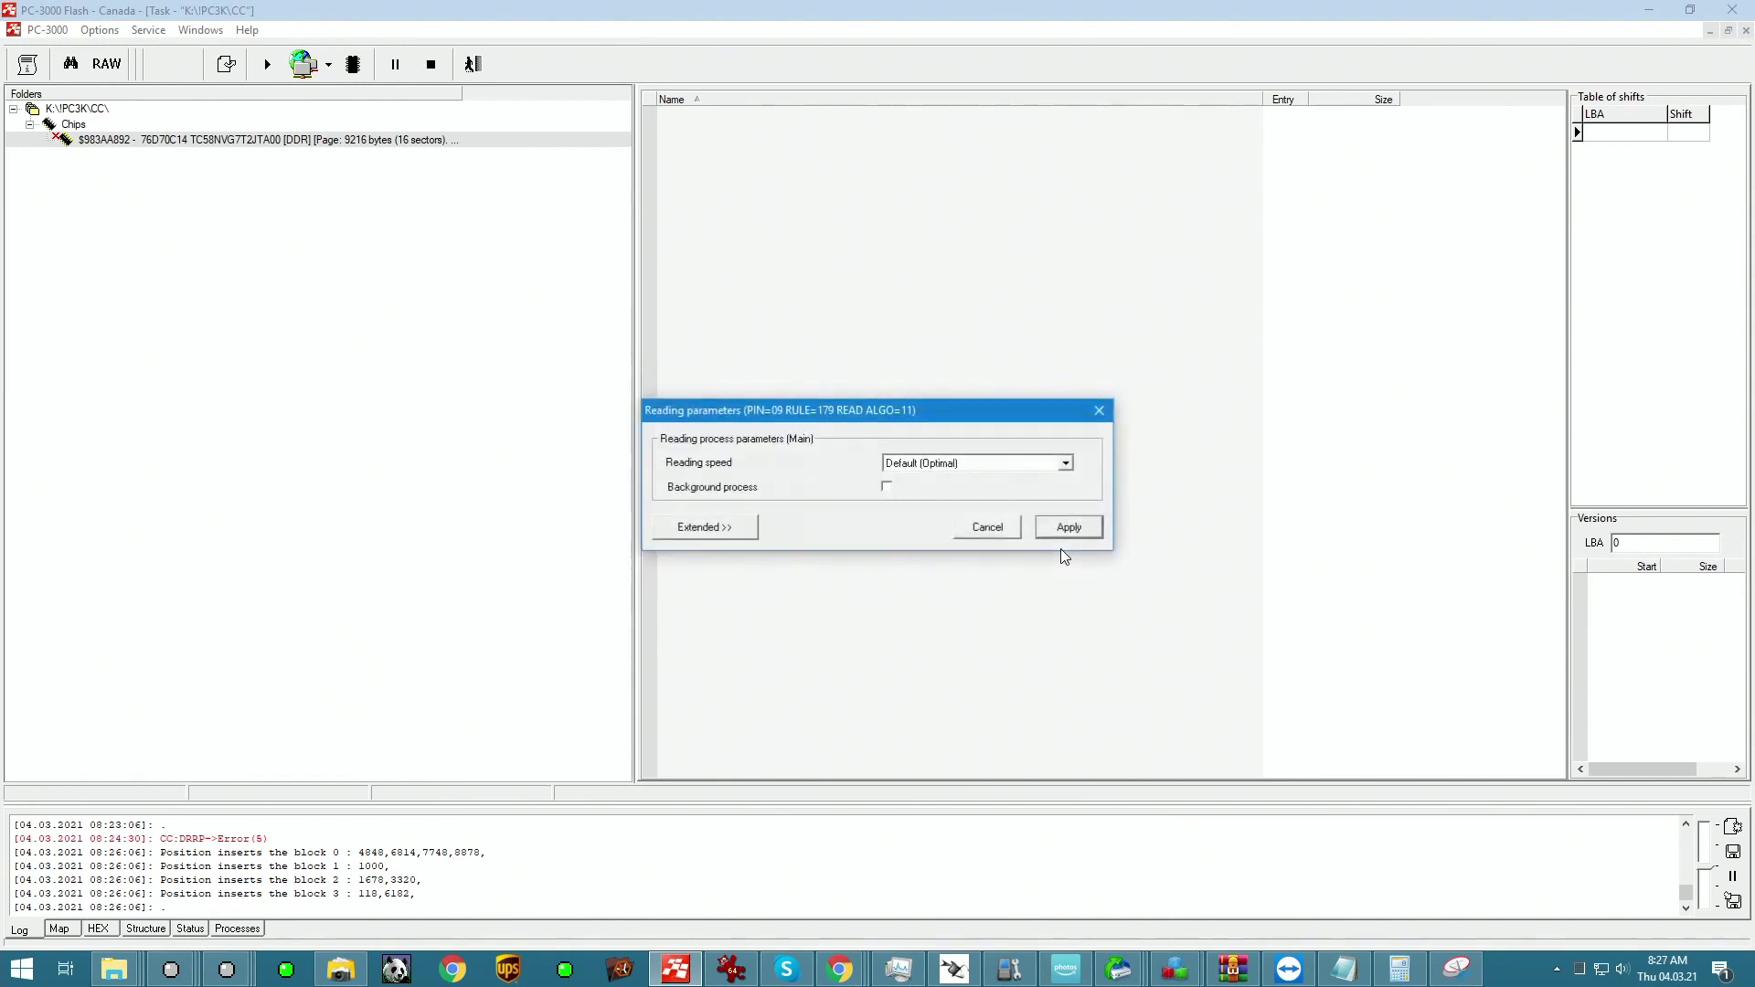
pyautogui.click(1060, 527)
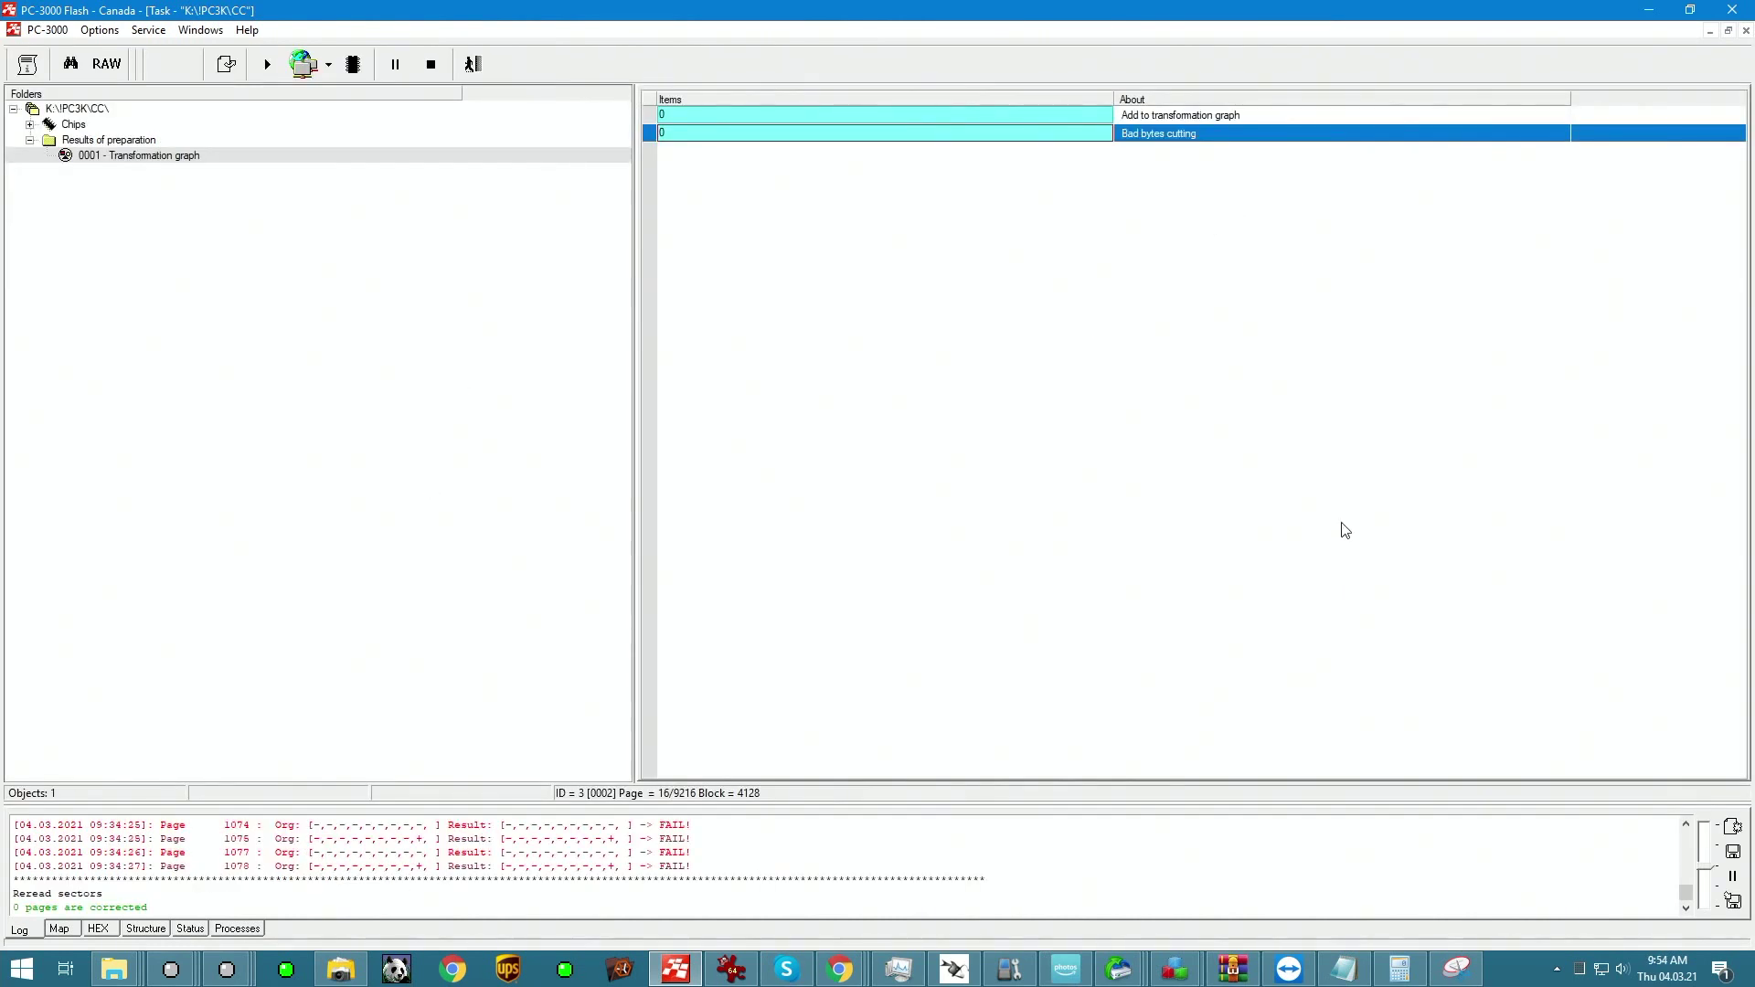
pyautogui.rightClick(1020, 141)
# From the Bad bytes cutting map, build an ECC submap of invalid sectors only (159,216 sectors).
pyautogui.click(1129, 333)
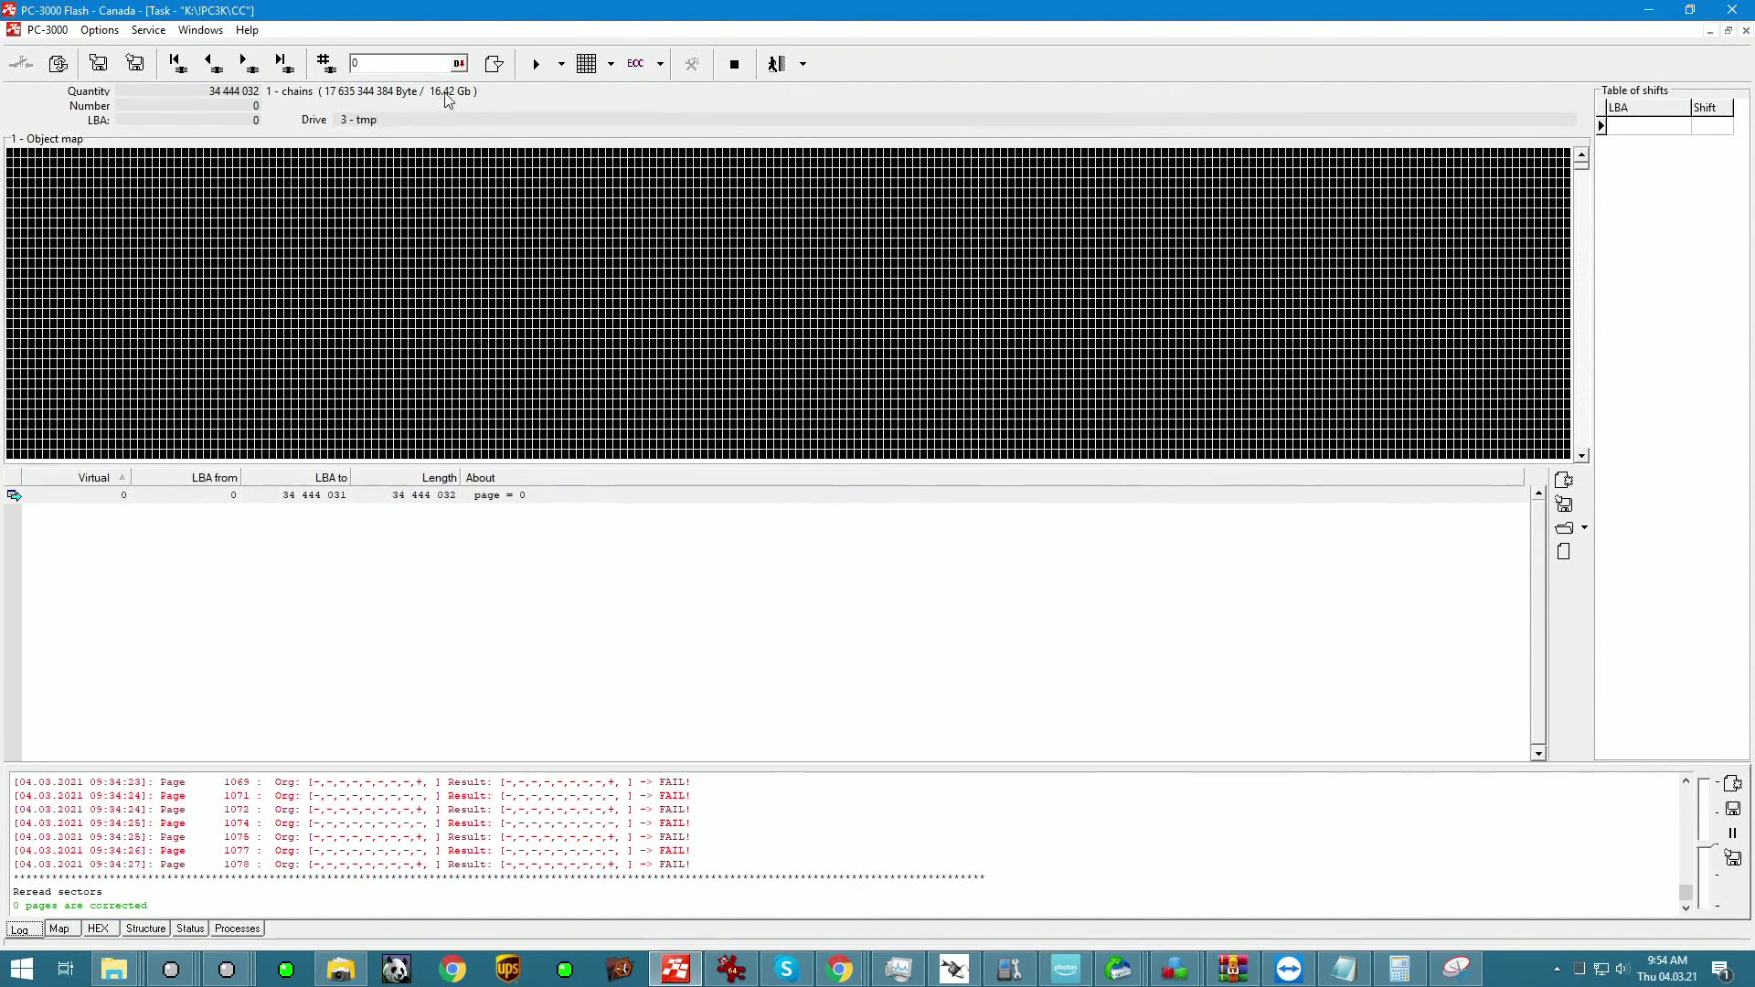
pyautogui.click(660, 63)
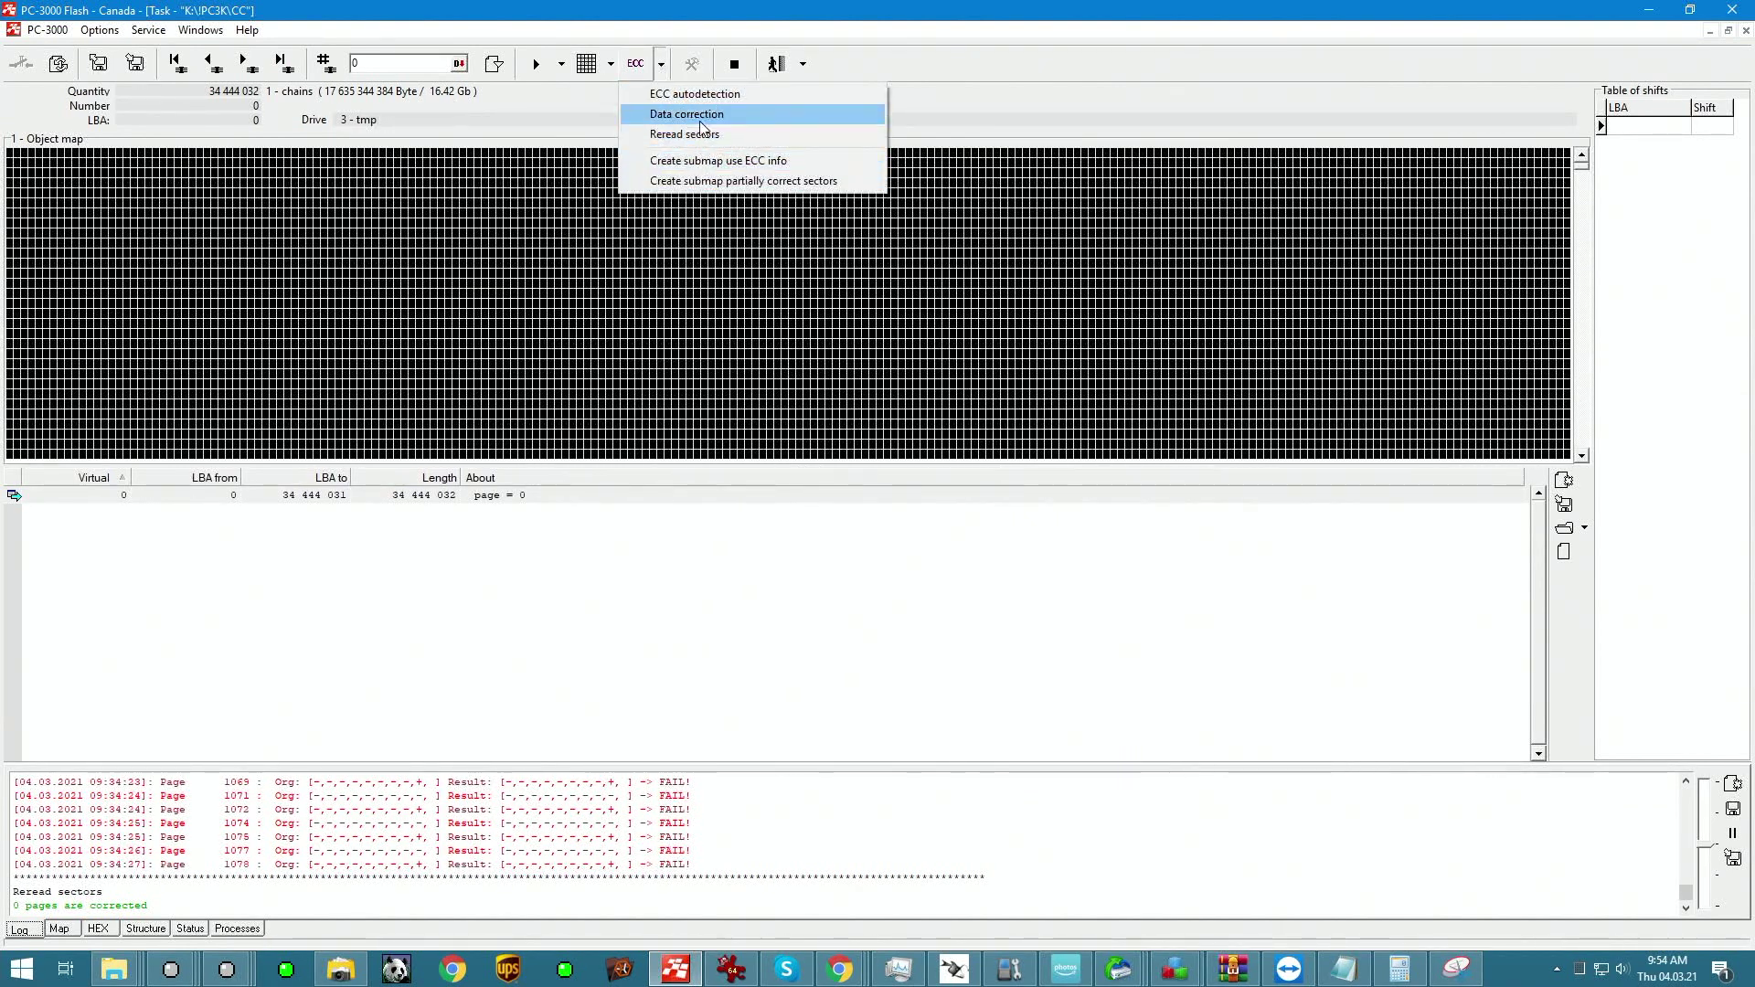
pyautogui.click(718, 160)
pyautogui.click(731, 510)
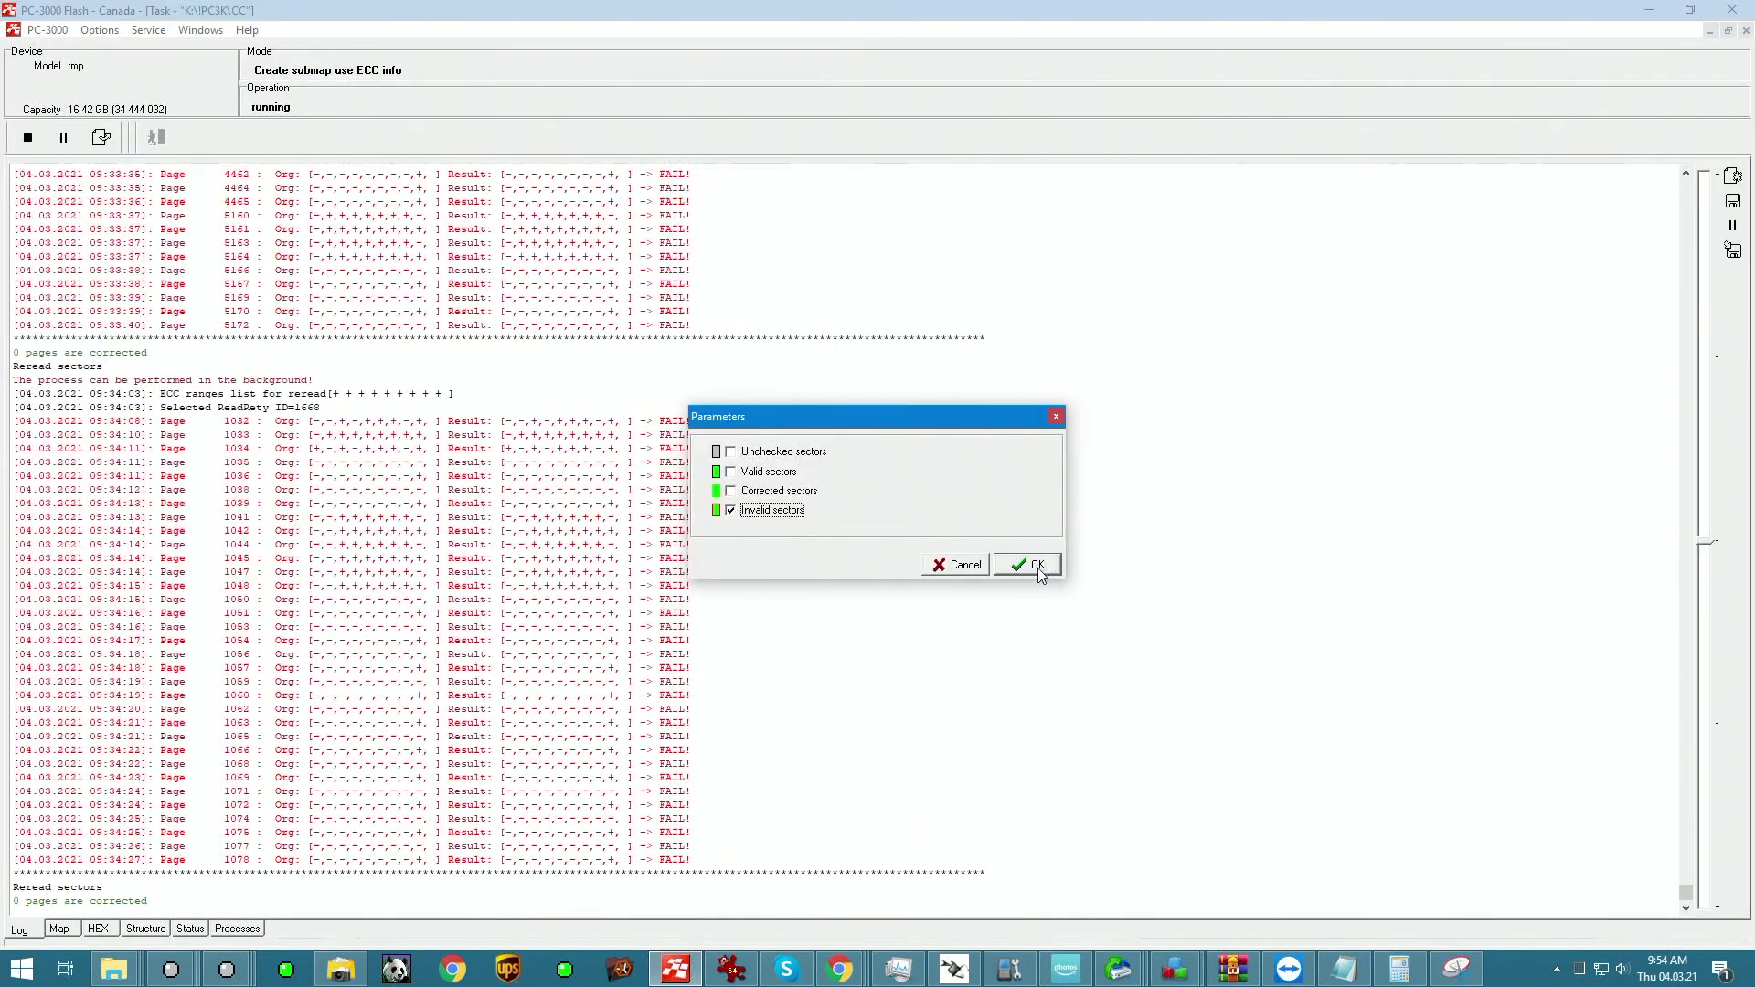
pyautogui.click(1038, 569)
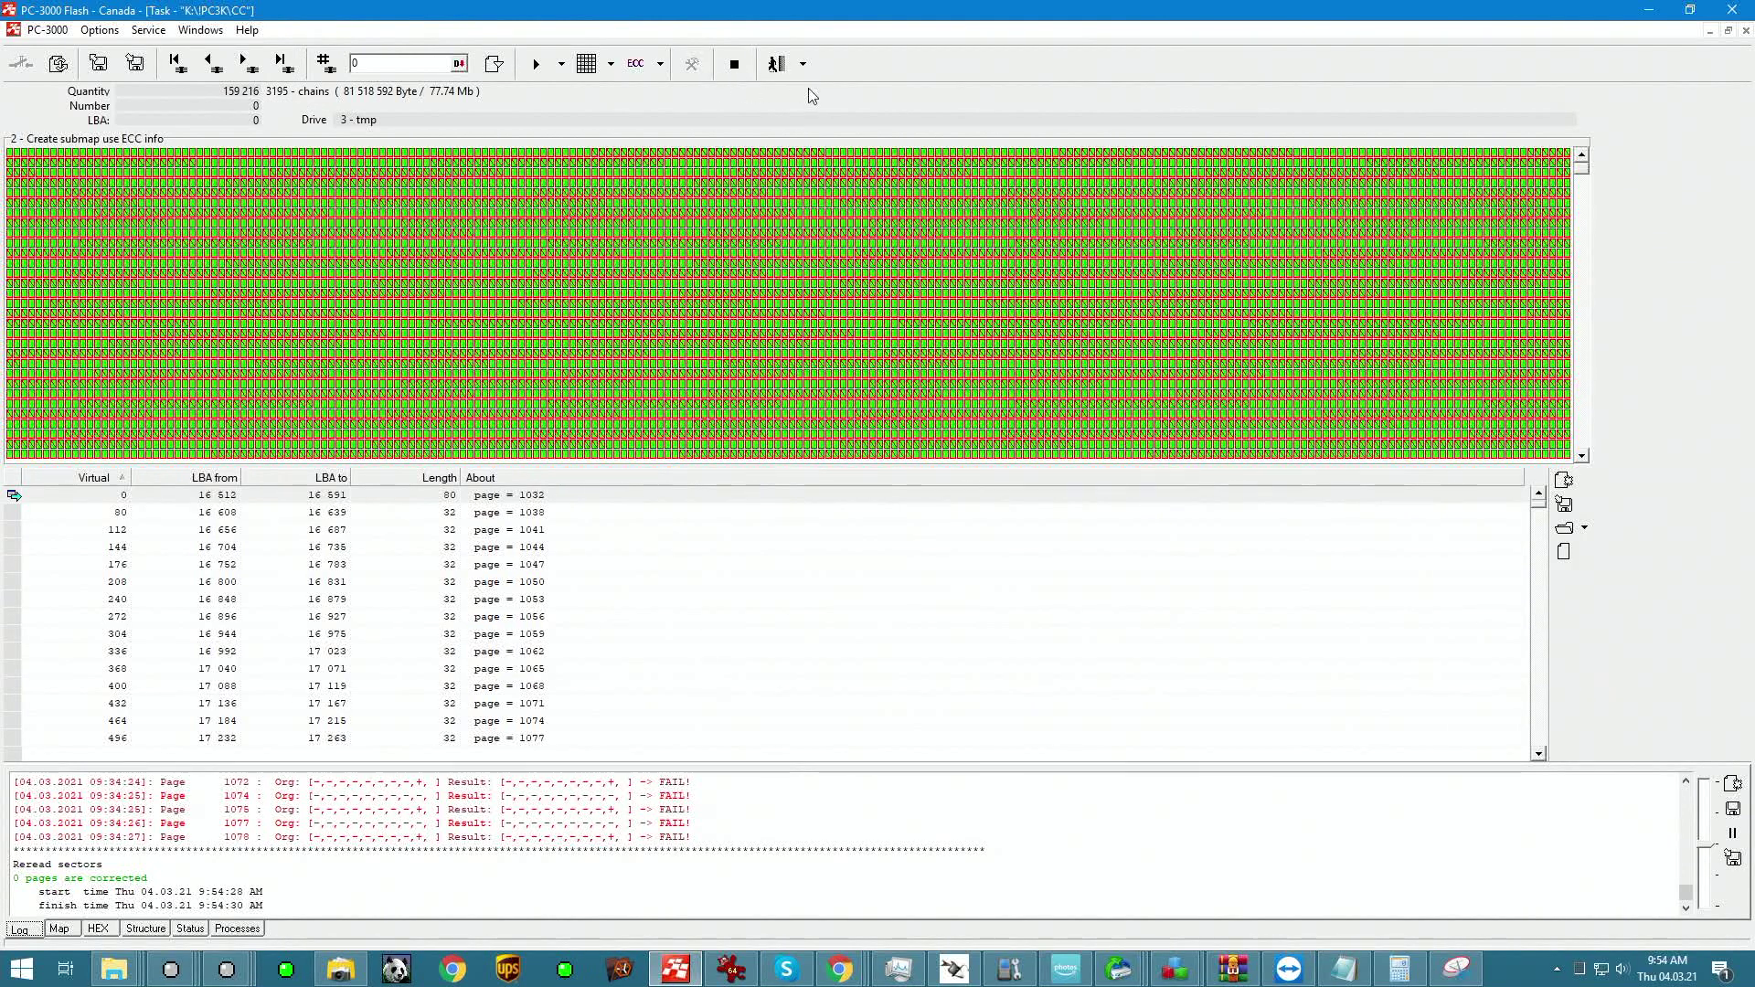
# Build an ECC submap of valid and corrected sectors (10,373,296 sectors, 4.95 Gb) and return to the object map.
pyautogui.click(779, 66)
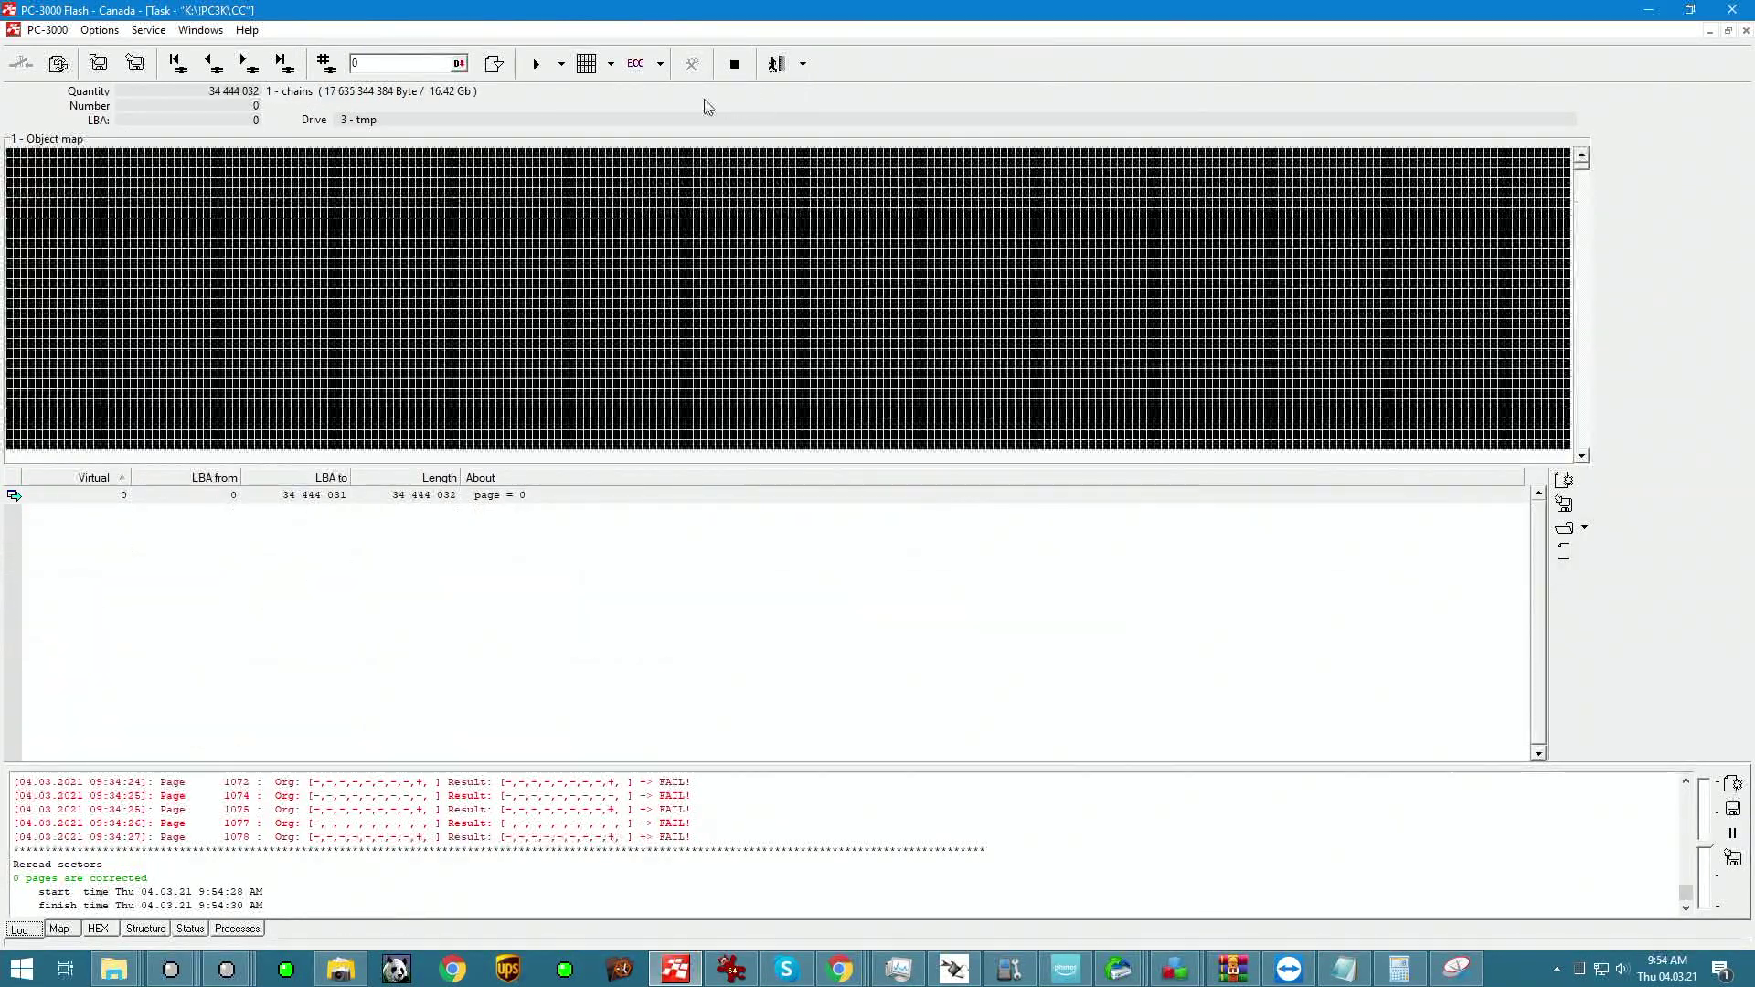
pyautogui.click(660, 64)
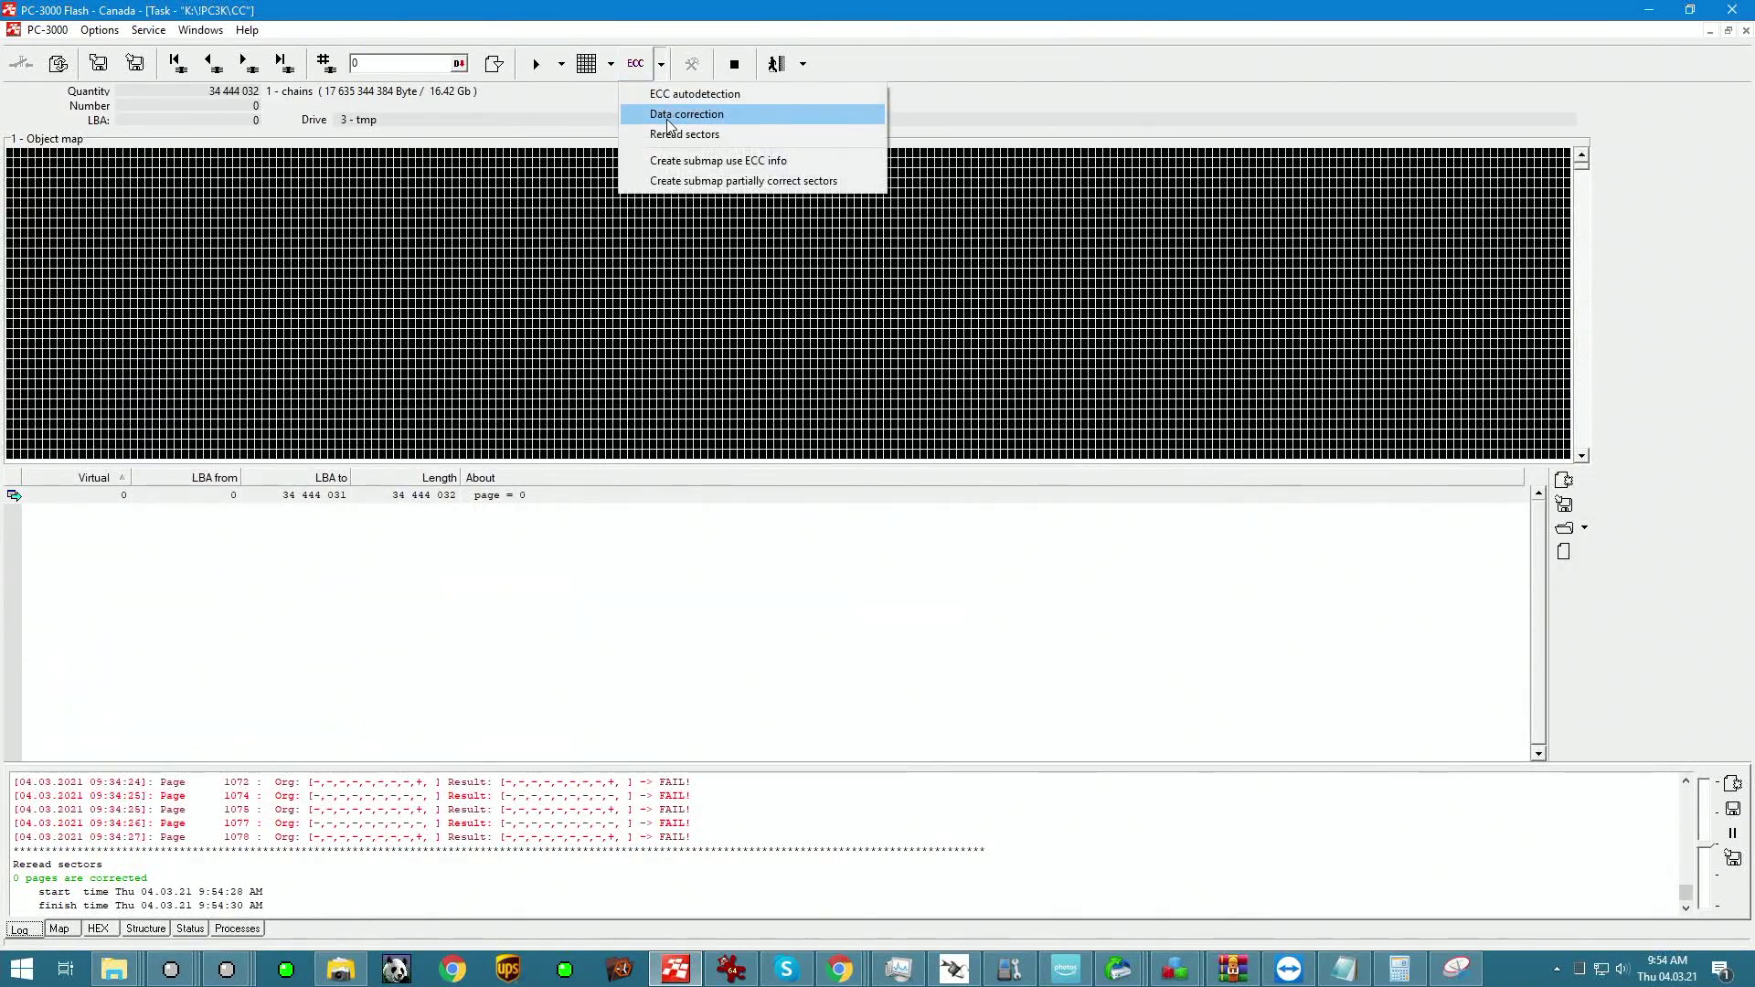
pyautogui.click(680, 159)
pyautogui.click(755, 472)
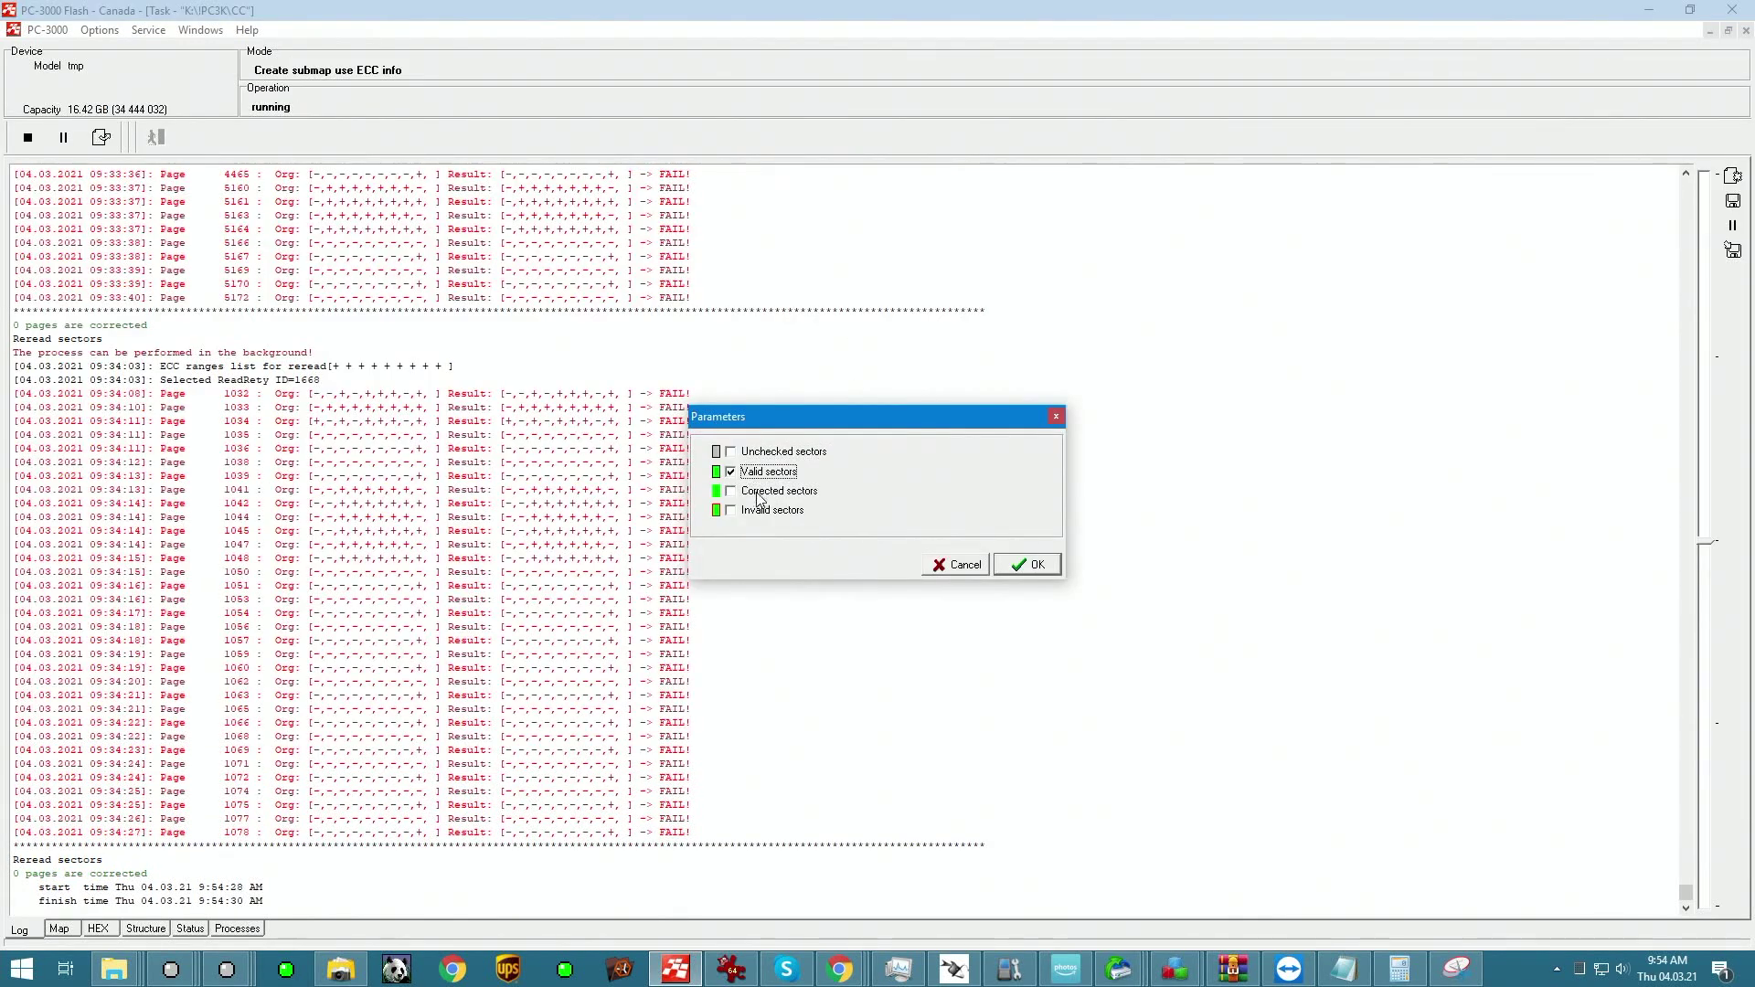
pyautogui.click(758, 494)
pyautogui.click(1049, 566)
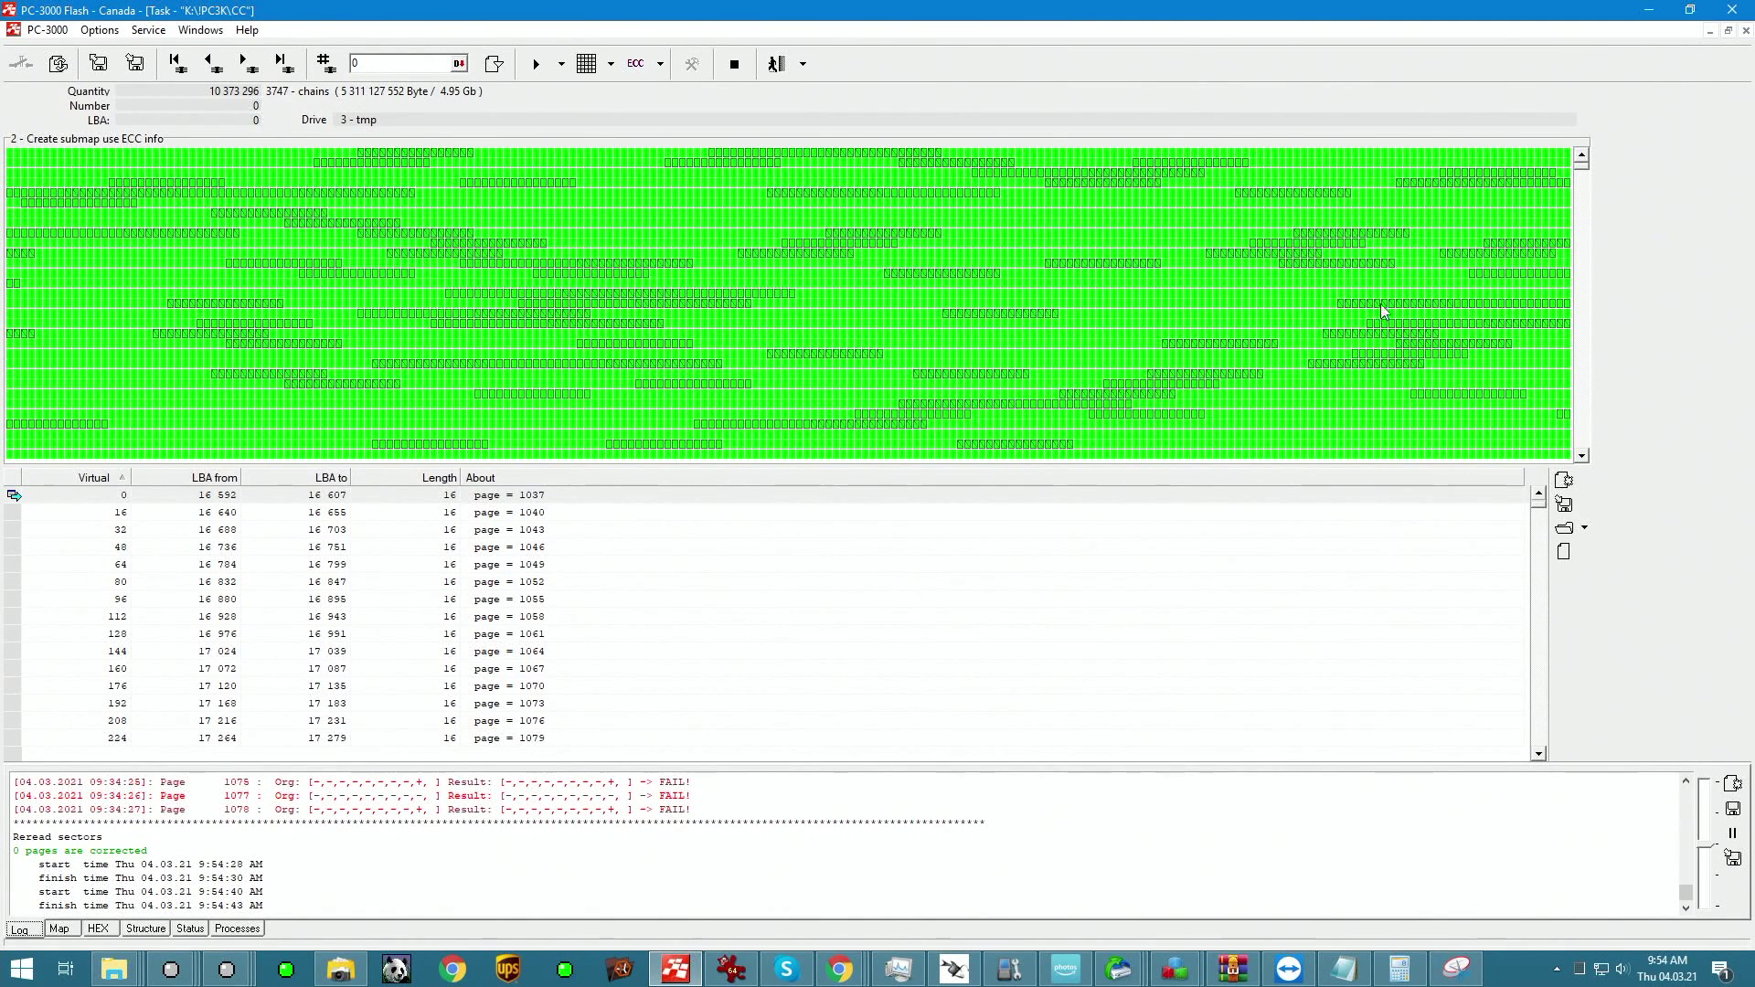
pyautogui.scroll(-3, 1519, 233)
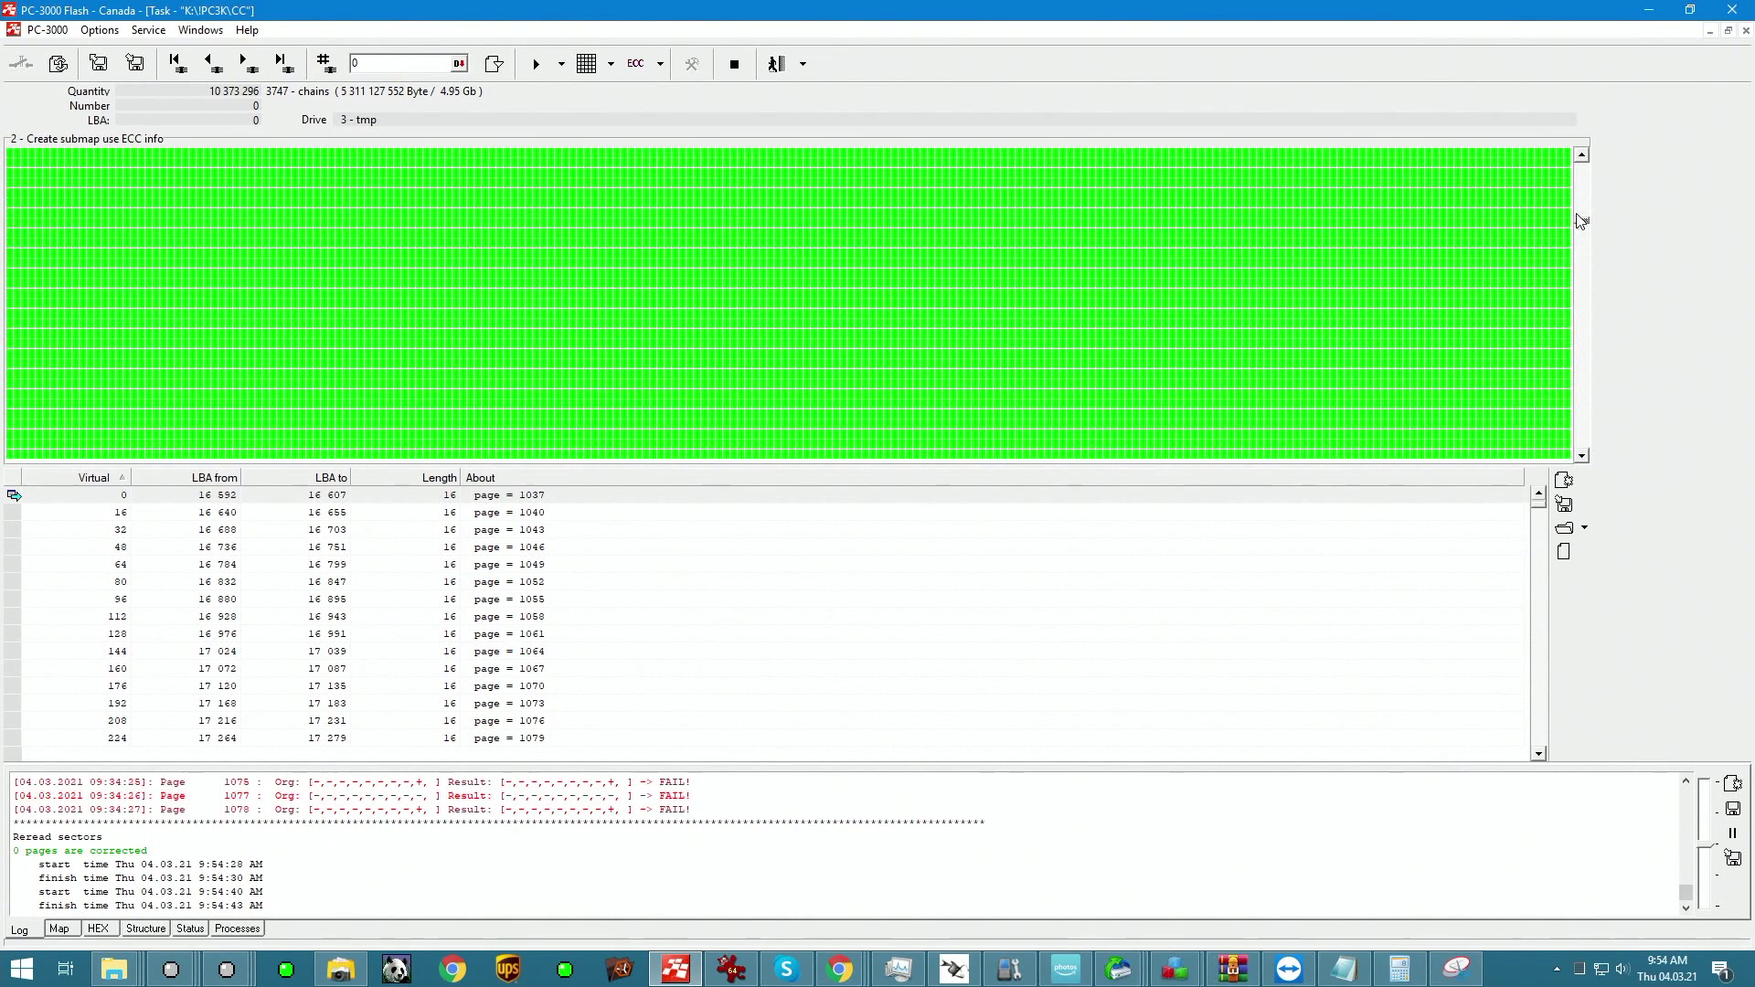
pyautogui.moveTo(1592, 231); pyautogui.dragTo(1547, 360)
pyautogui.click(782, 68)
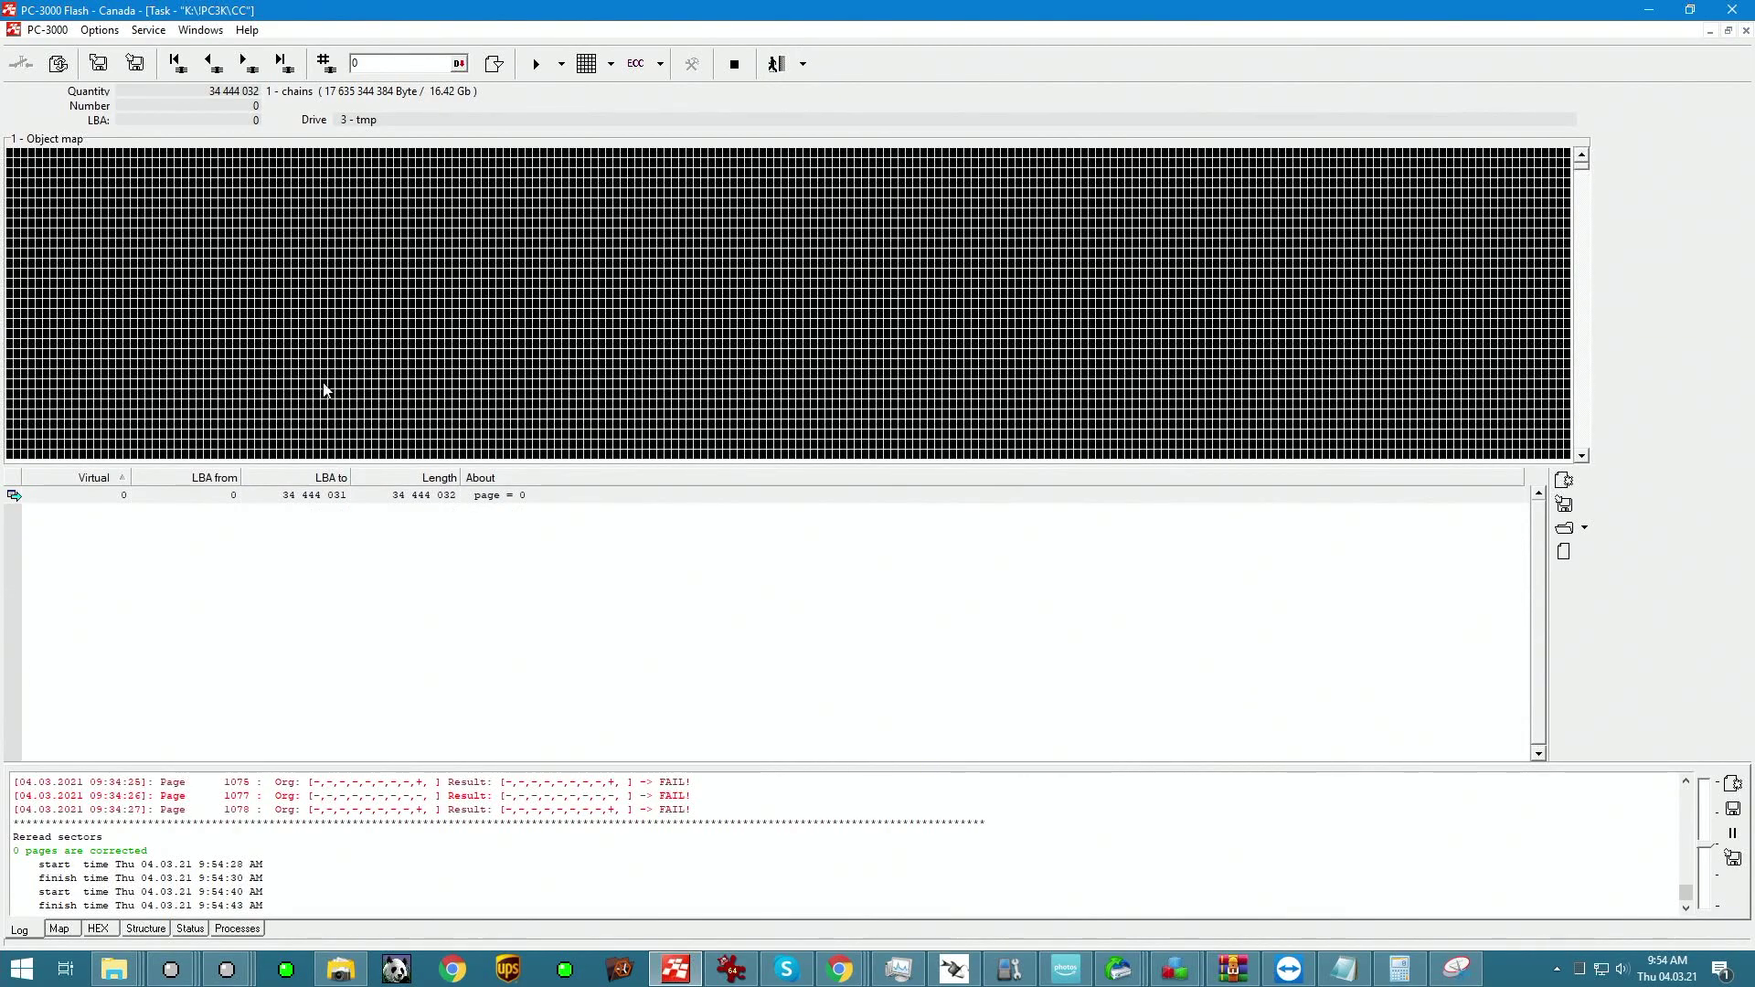
# View three sectors from the object map in the hex editor, then return to the task's folder view.
pyautogui.doubleClick(356, 357)
pyautogui.click(1561, 162)
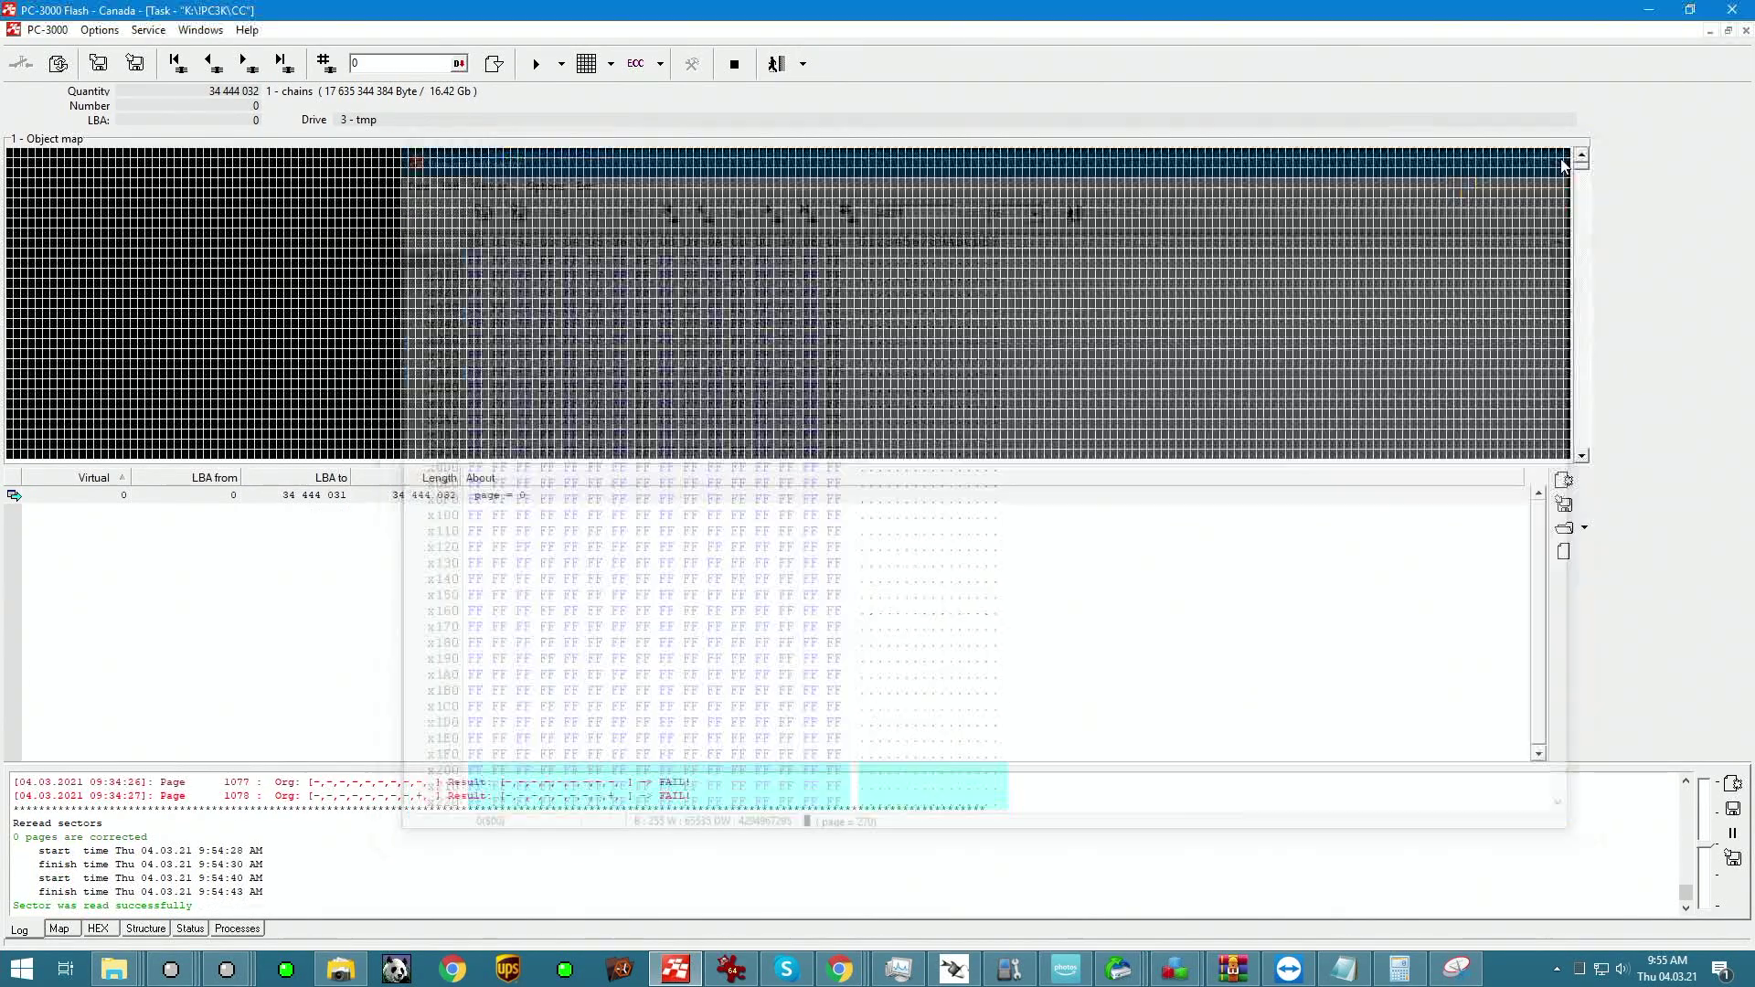
pyautogui.doubleClick(1378, 247)
pyautogui.click(1561, 162)
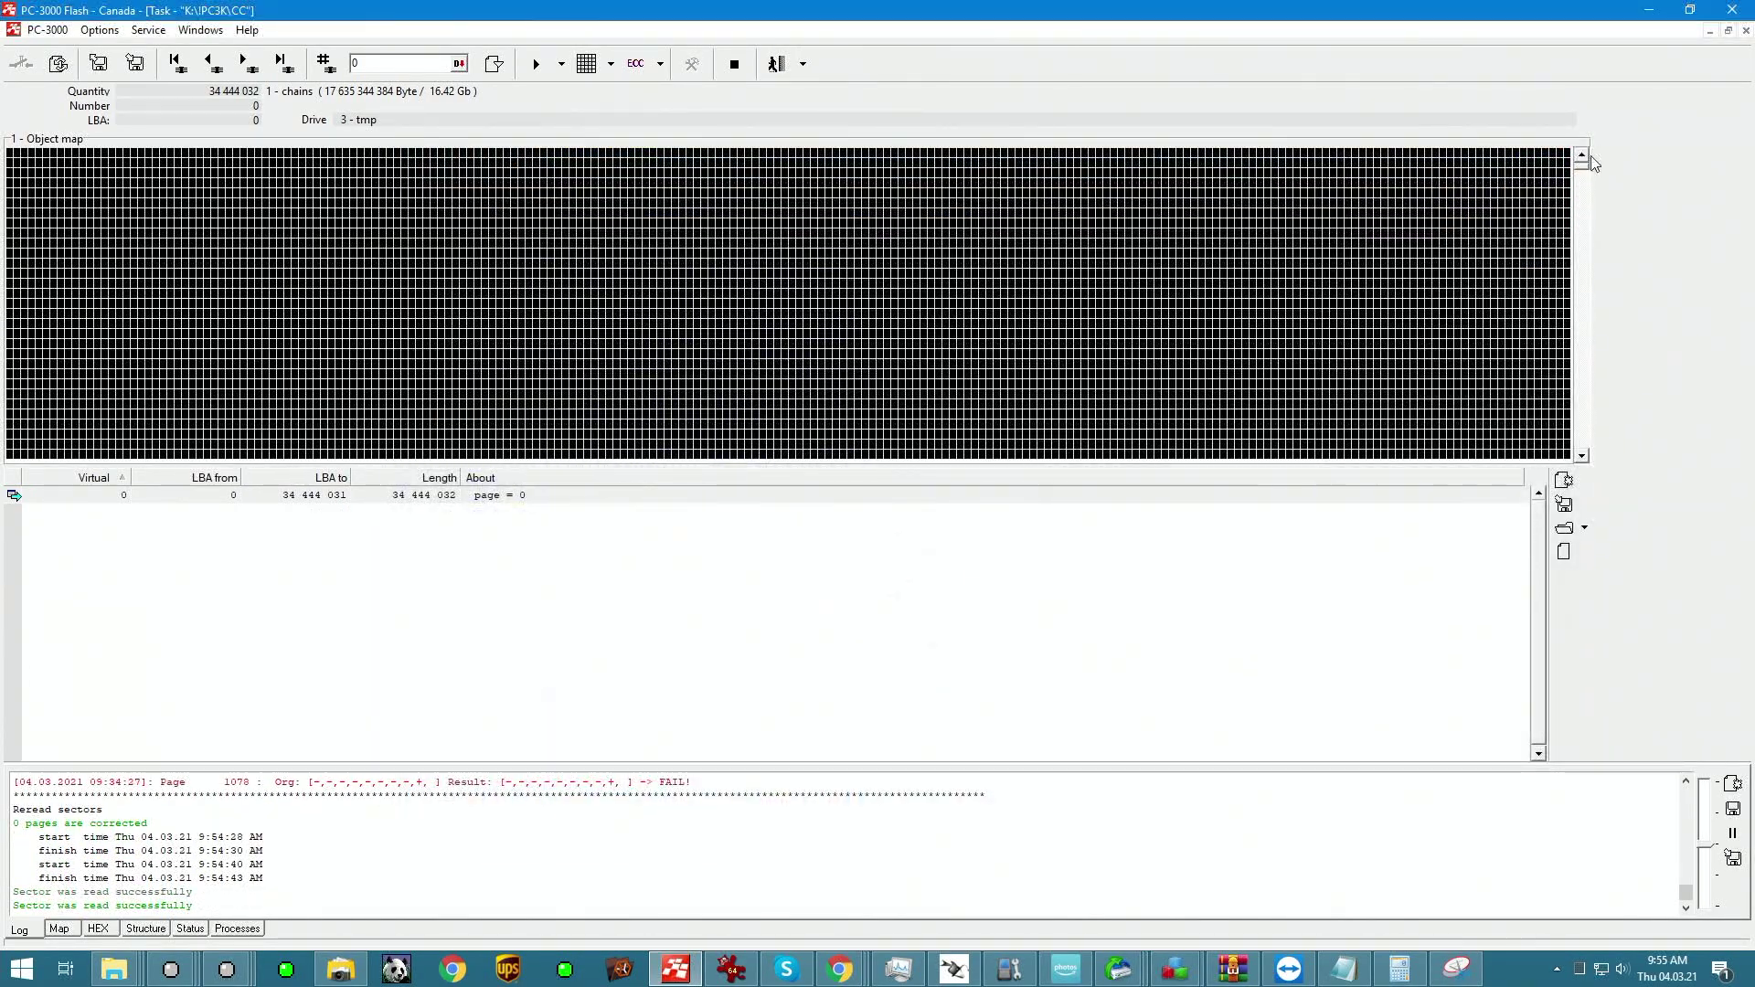
pyautogui.doubleClick(599, 270)
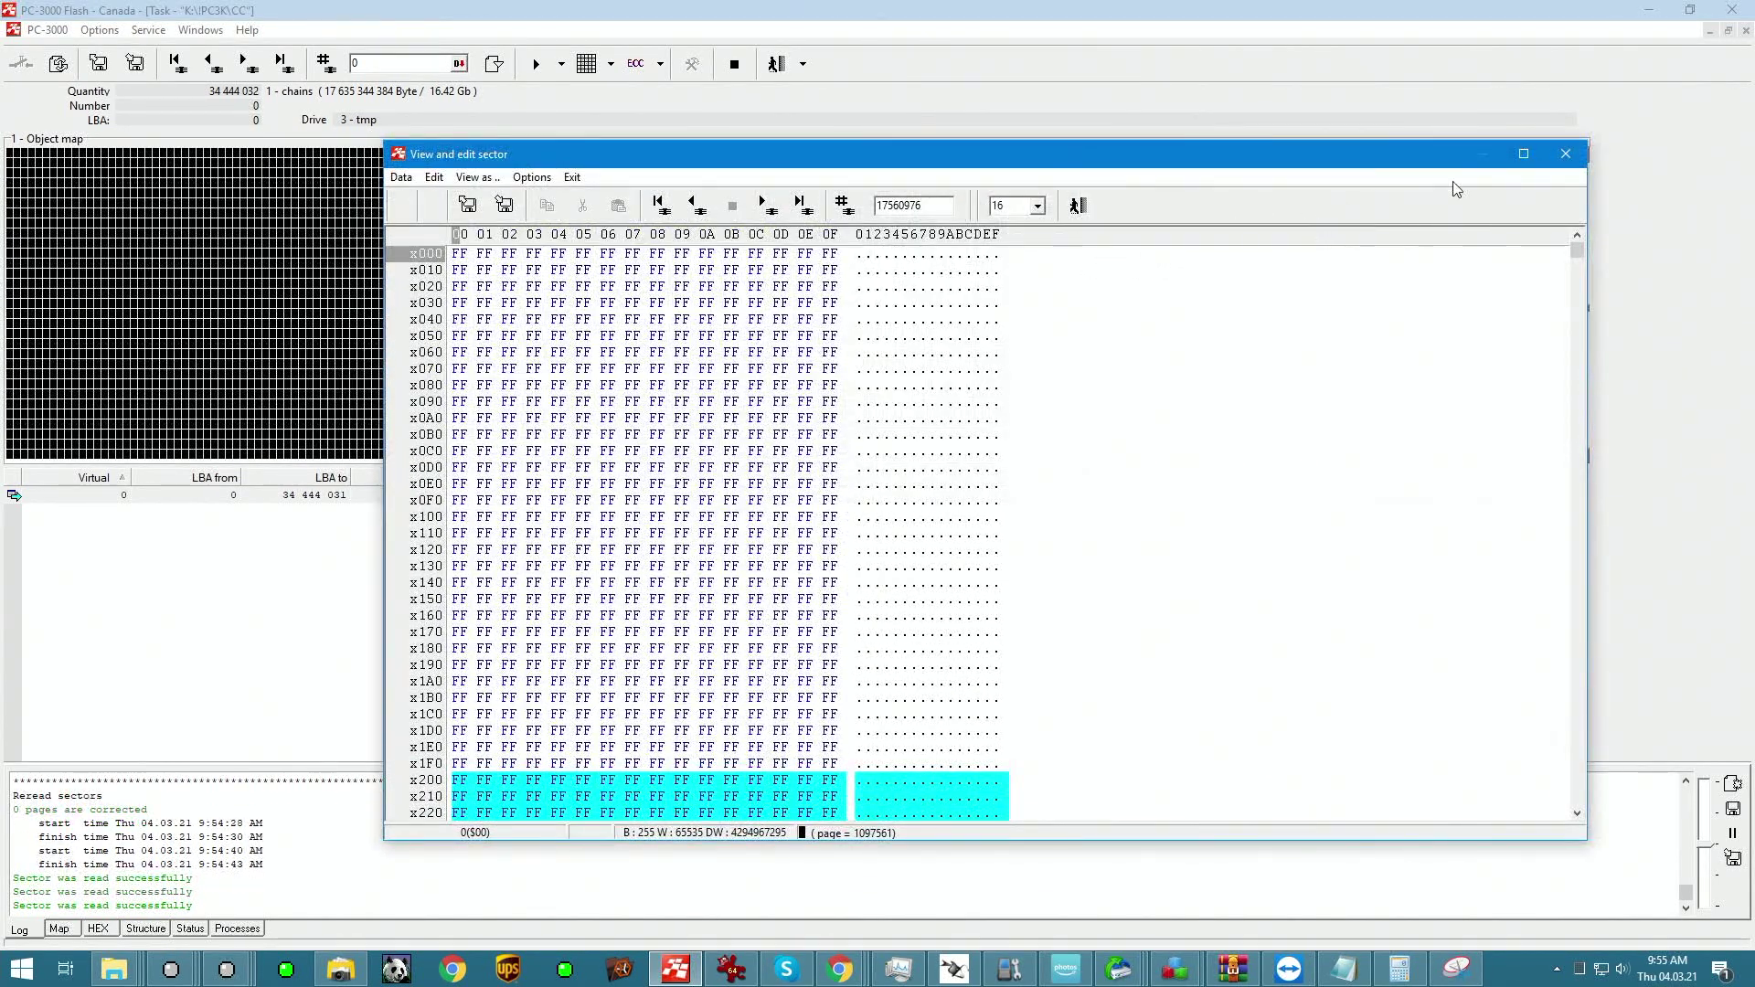
pyautogui.click(1565, 154)
pyautogui.press('Escape')
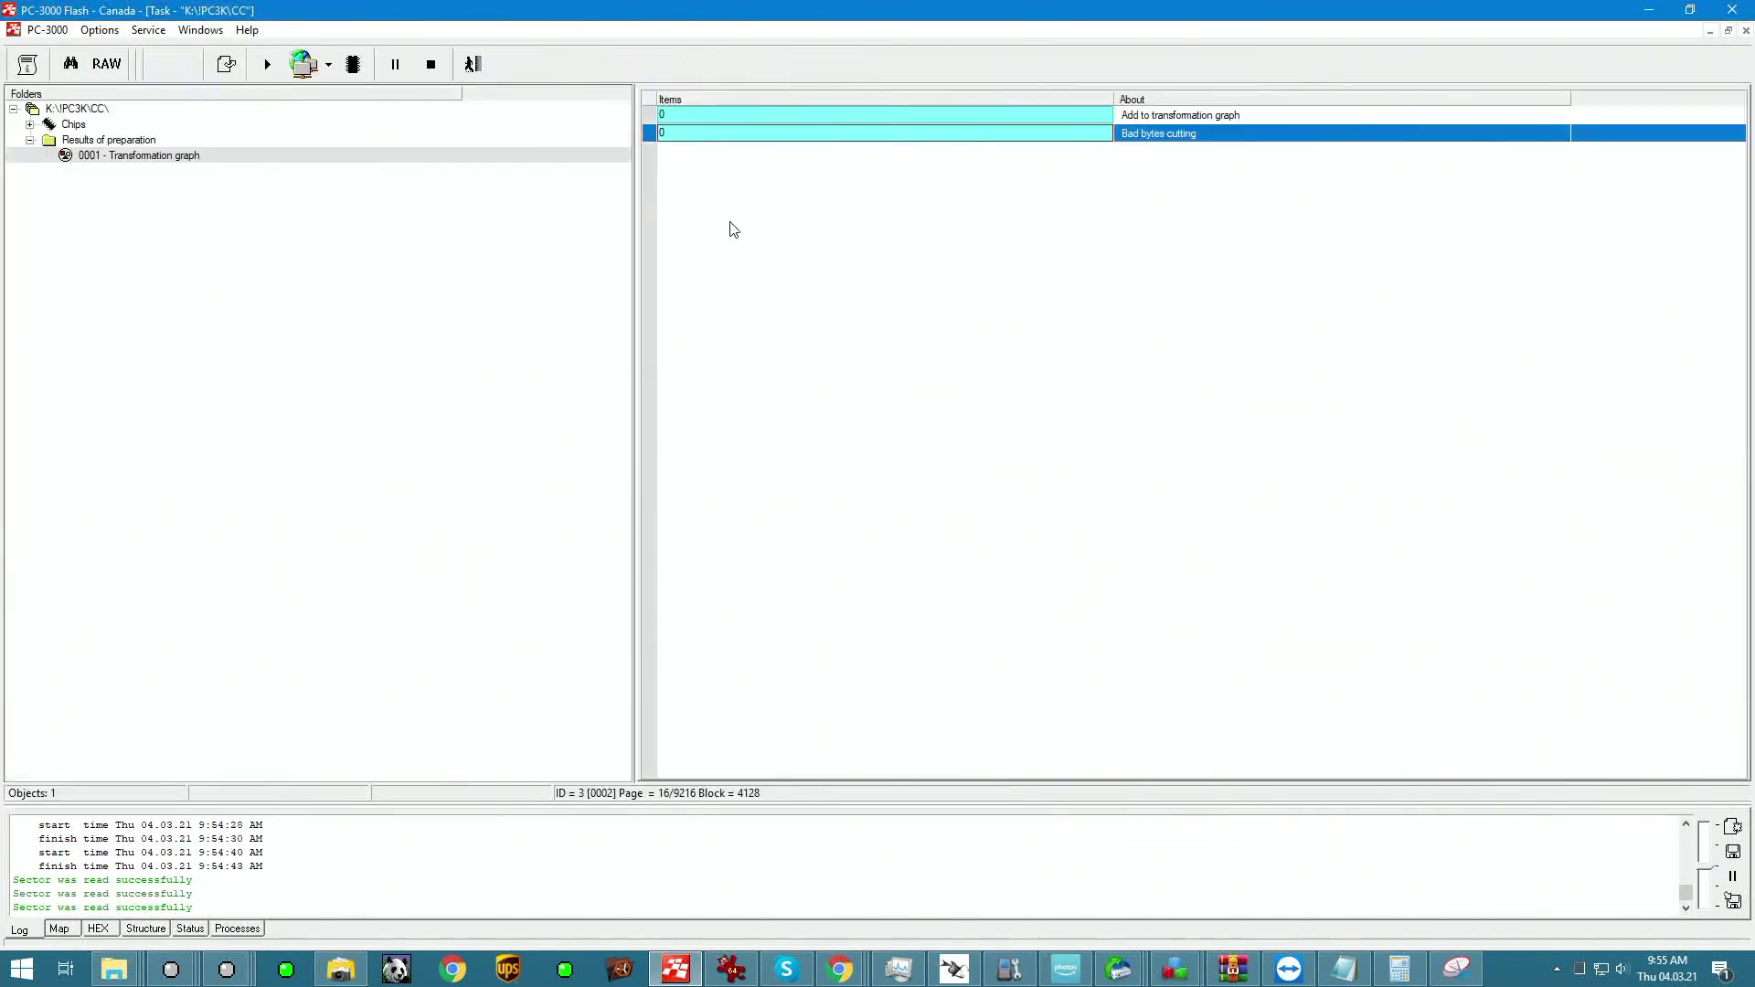
# Show the Bad bytes cutting stage's ECC information in the log via Tools > ECC.
pyautogui.rightClick(780, 147)
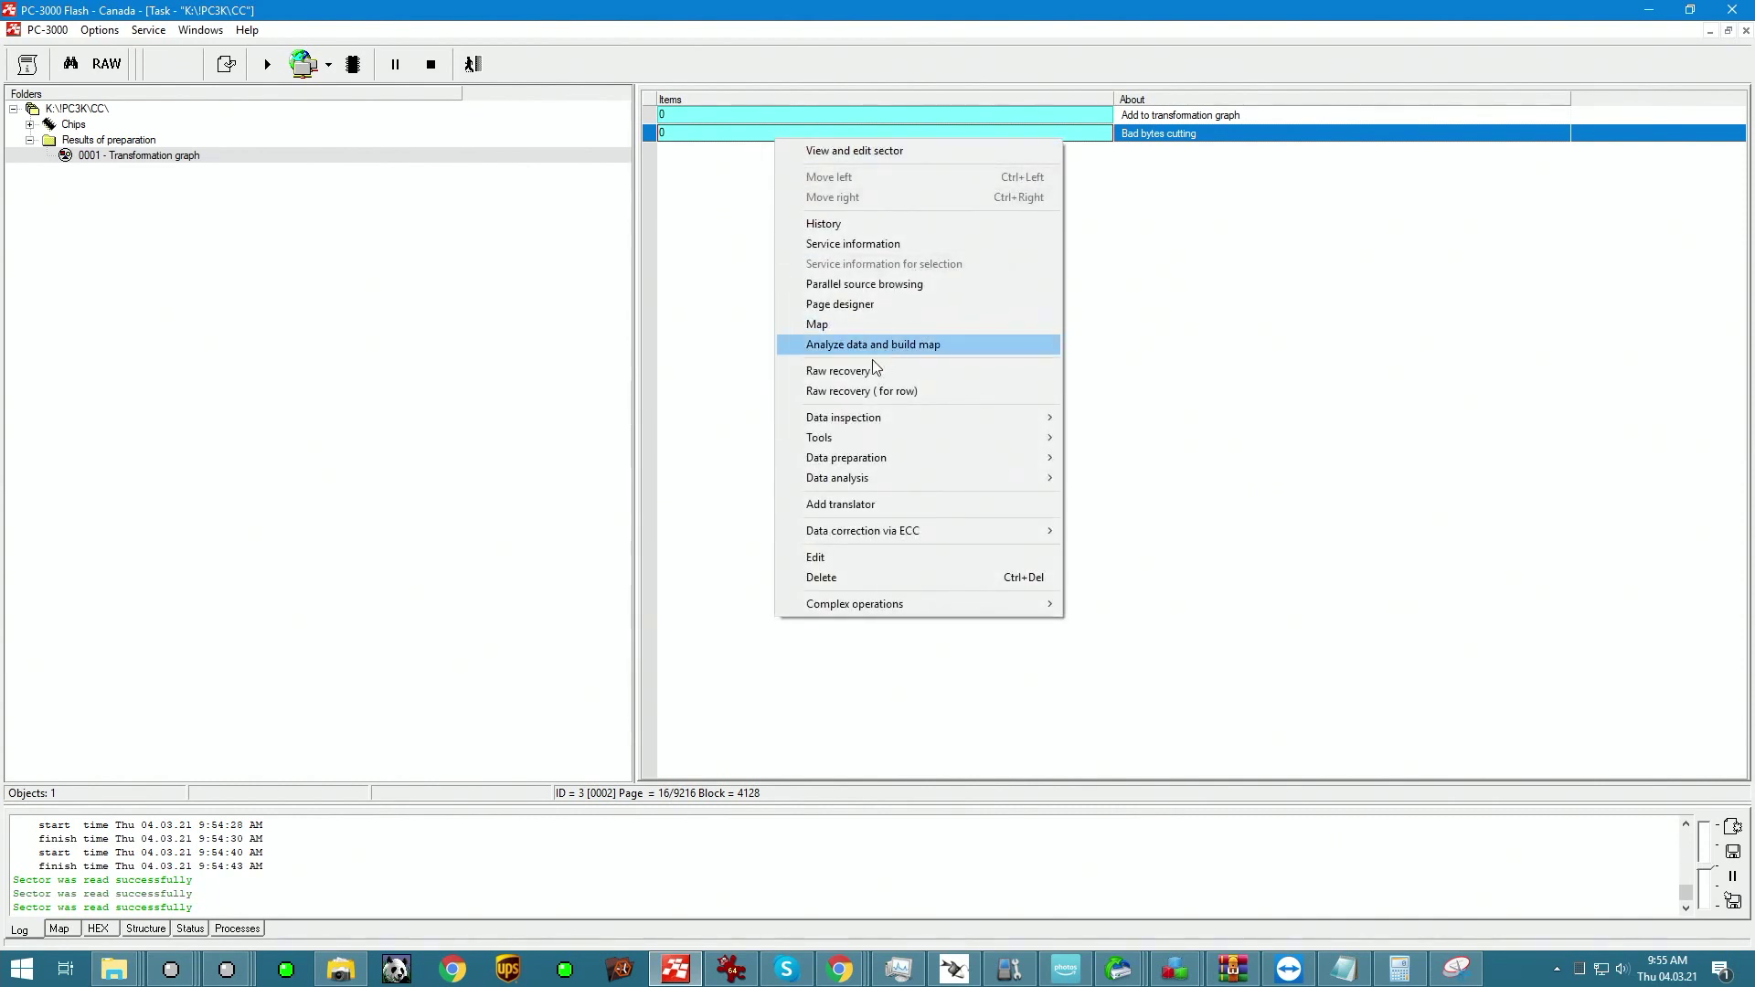
pyautogui.click(444, 824)
pyautogui.rightClick(832, 134)
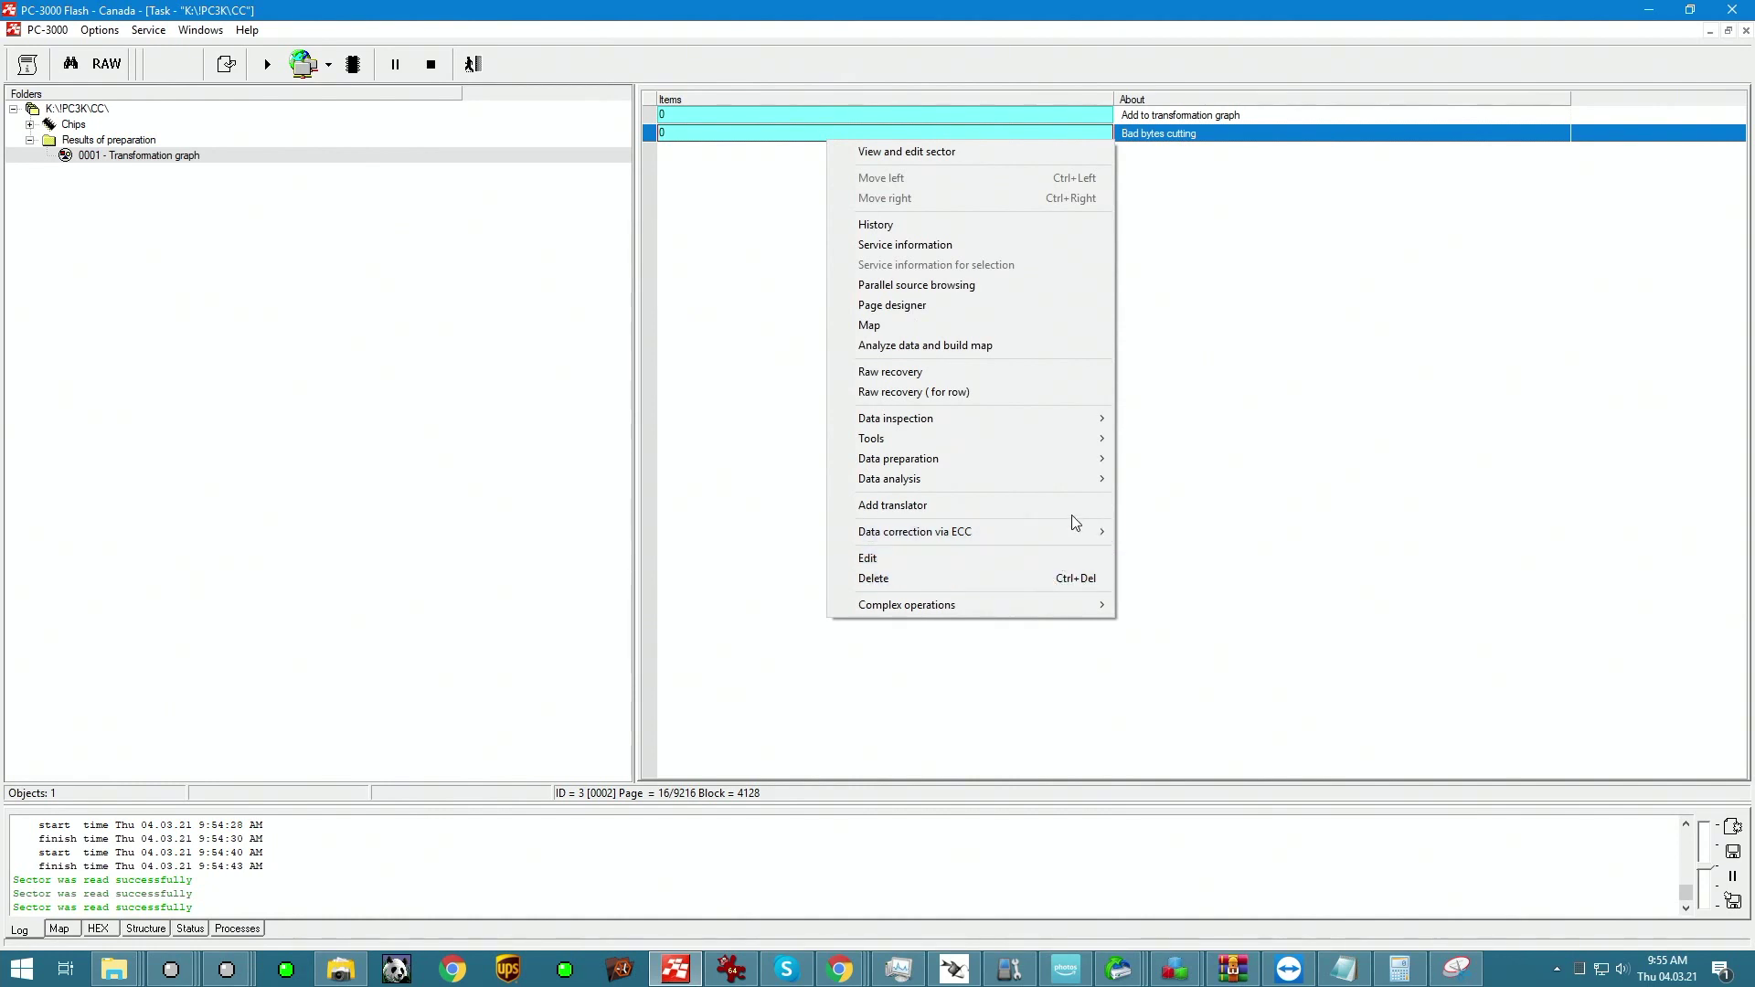
pyautogui.moveTo(1054, 529)
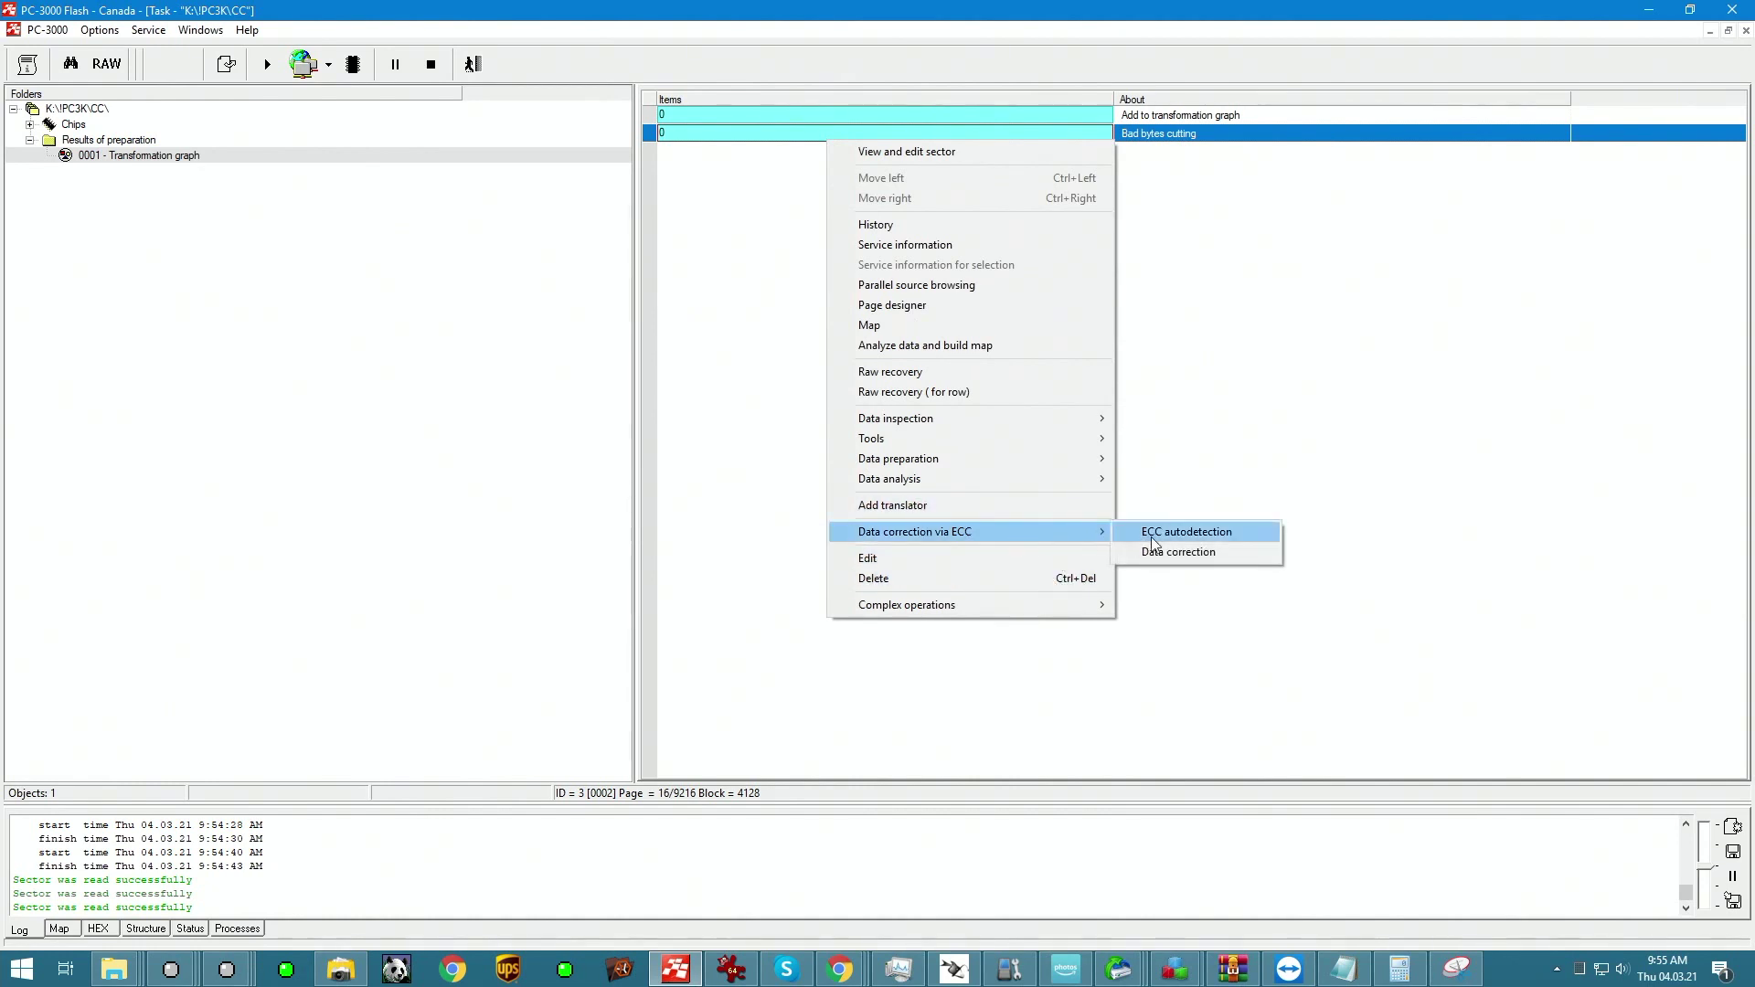
pyautogui.moveTo(1046, 440)
pyautogui.moveTo(1179, 466)
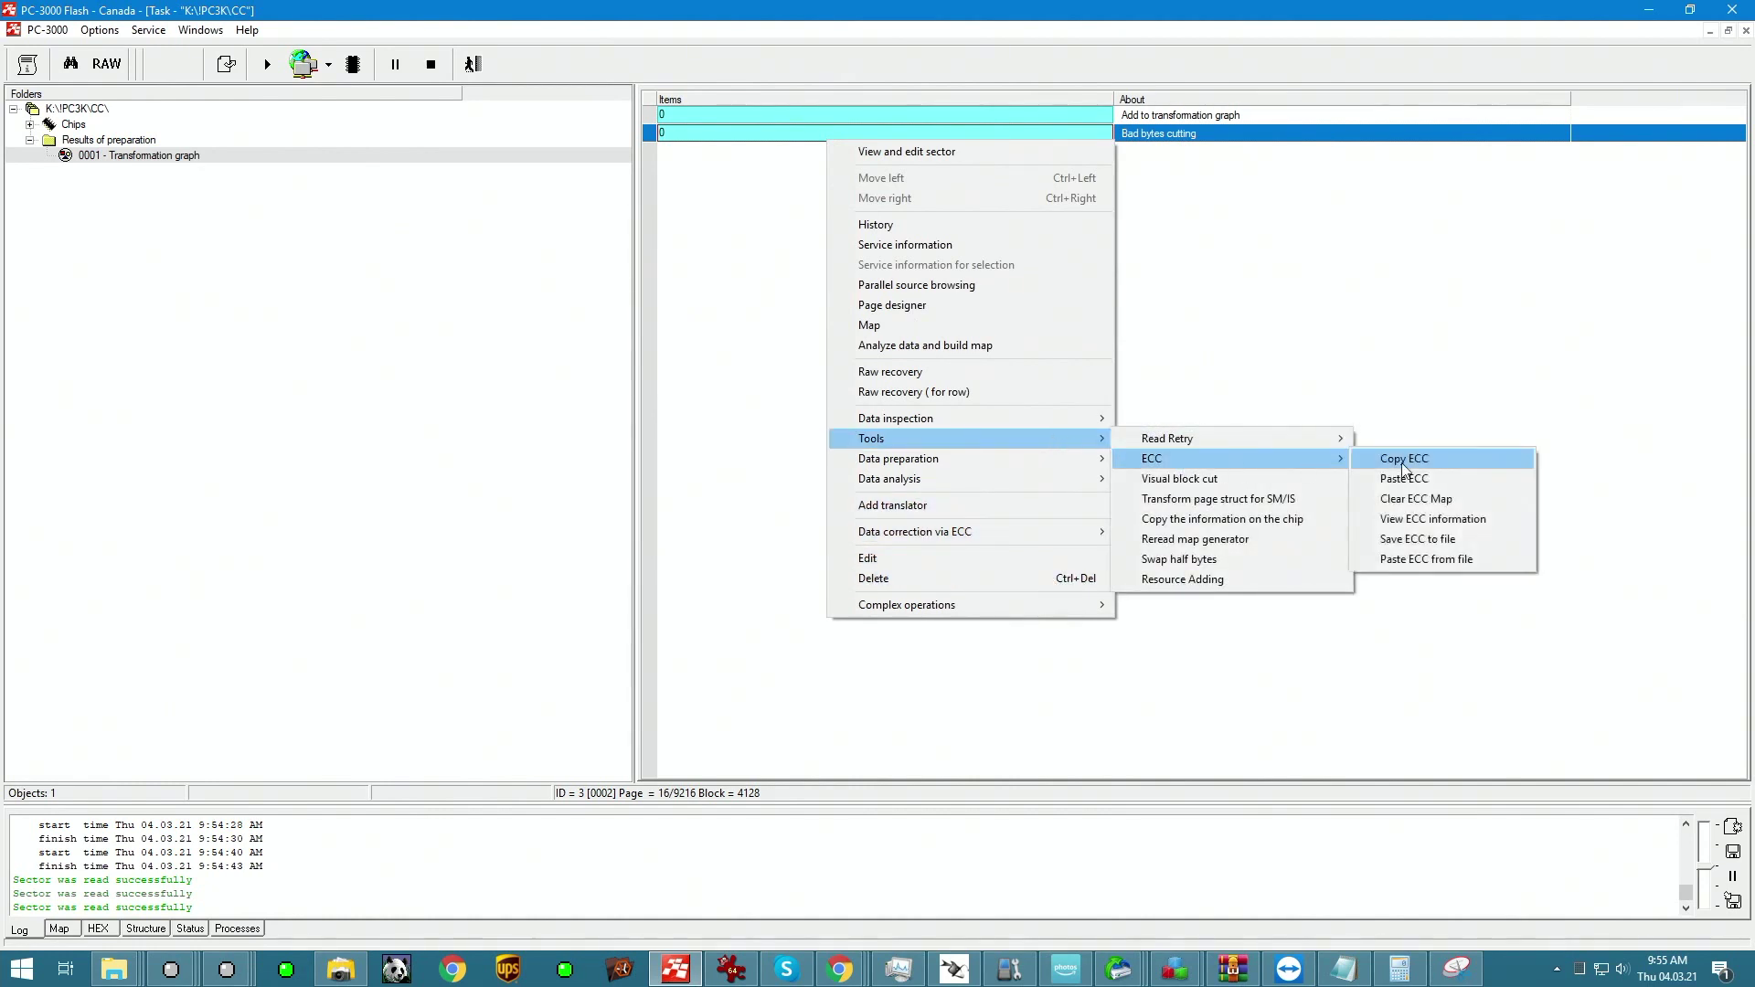
pyautogui.click(1459, 528)
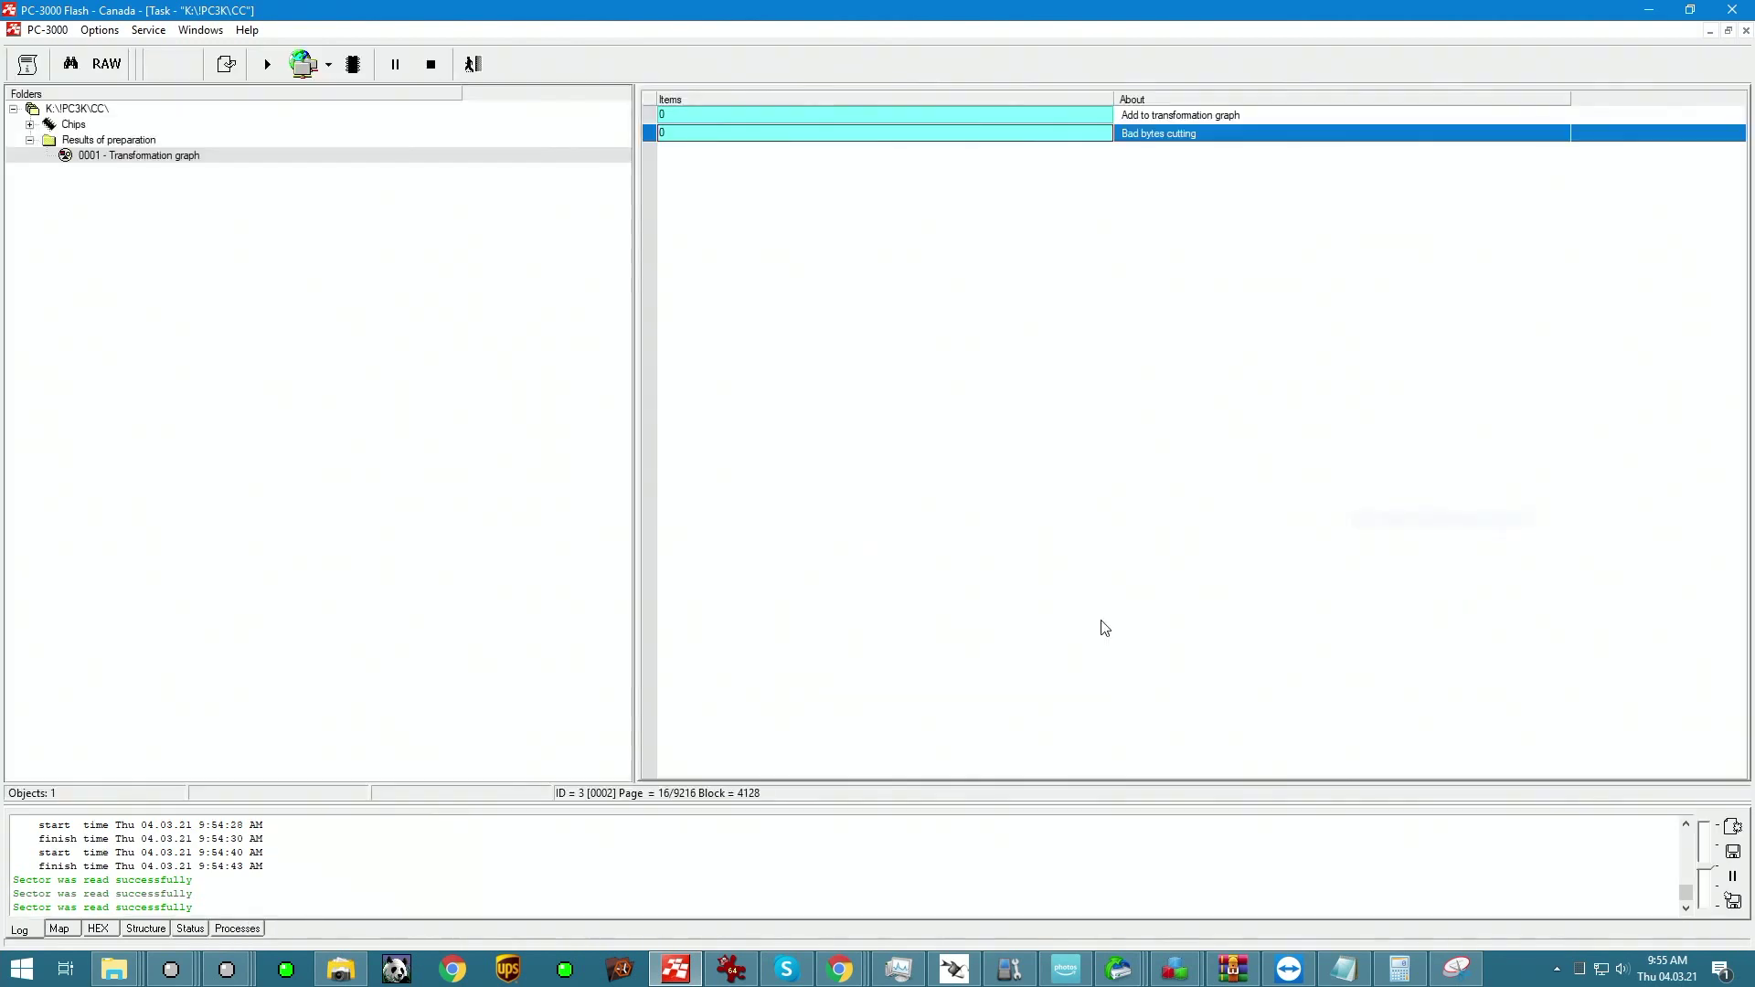
# Select the log's ECC range lines, offsets 2260–9040 with sizes 1130 and a final 27.
pyautogui.moveTo(244, 905); pyautogui.dragTo(114, 834)
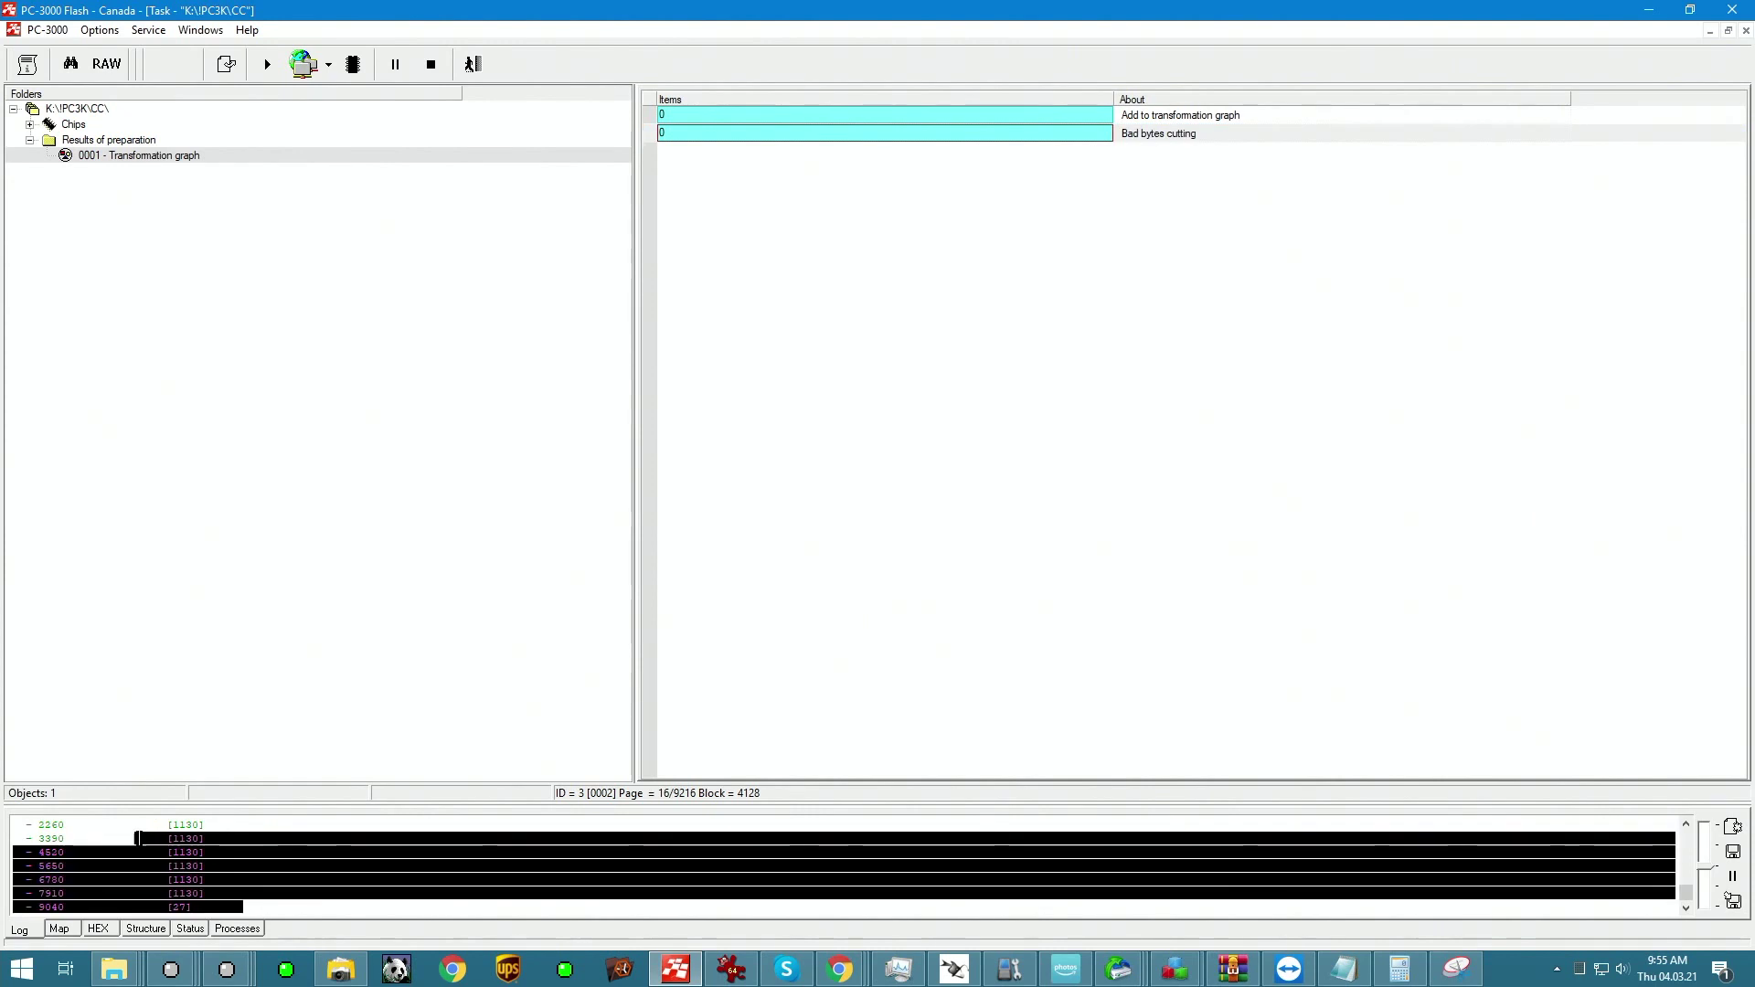
pyautogui.click(314, 845)
pyautogui.moveTo(205, 882); pyautogui.dragTo(210, 895)
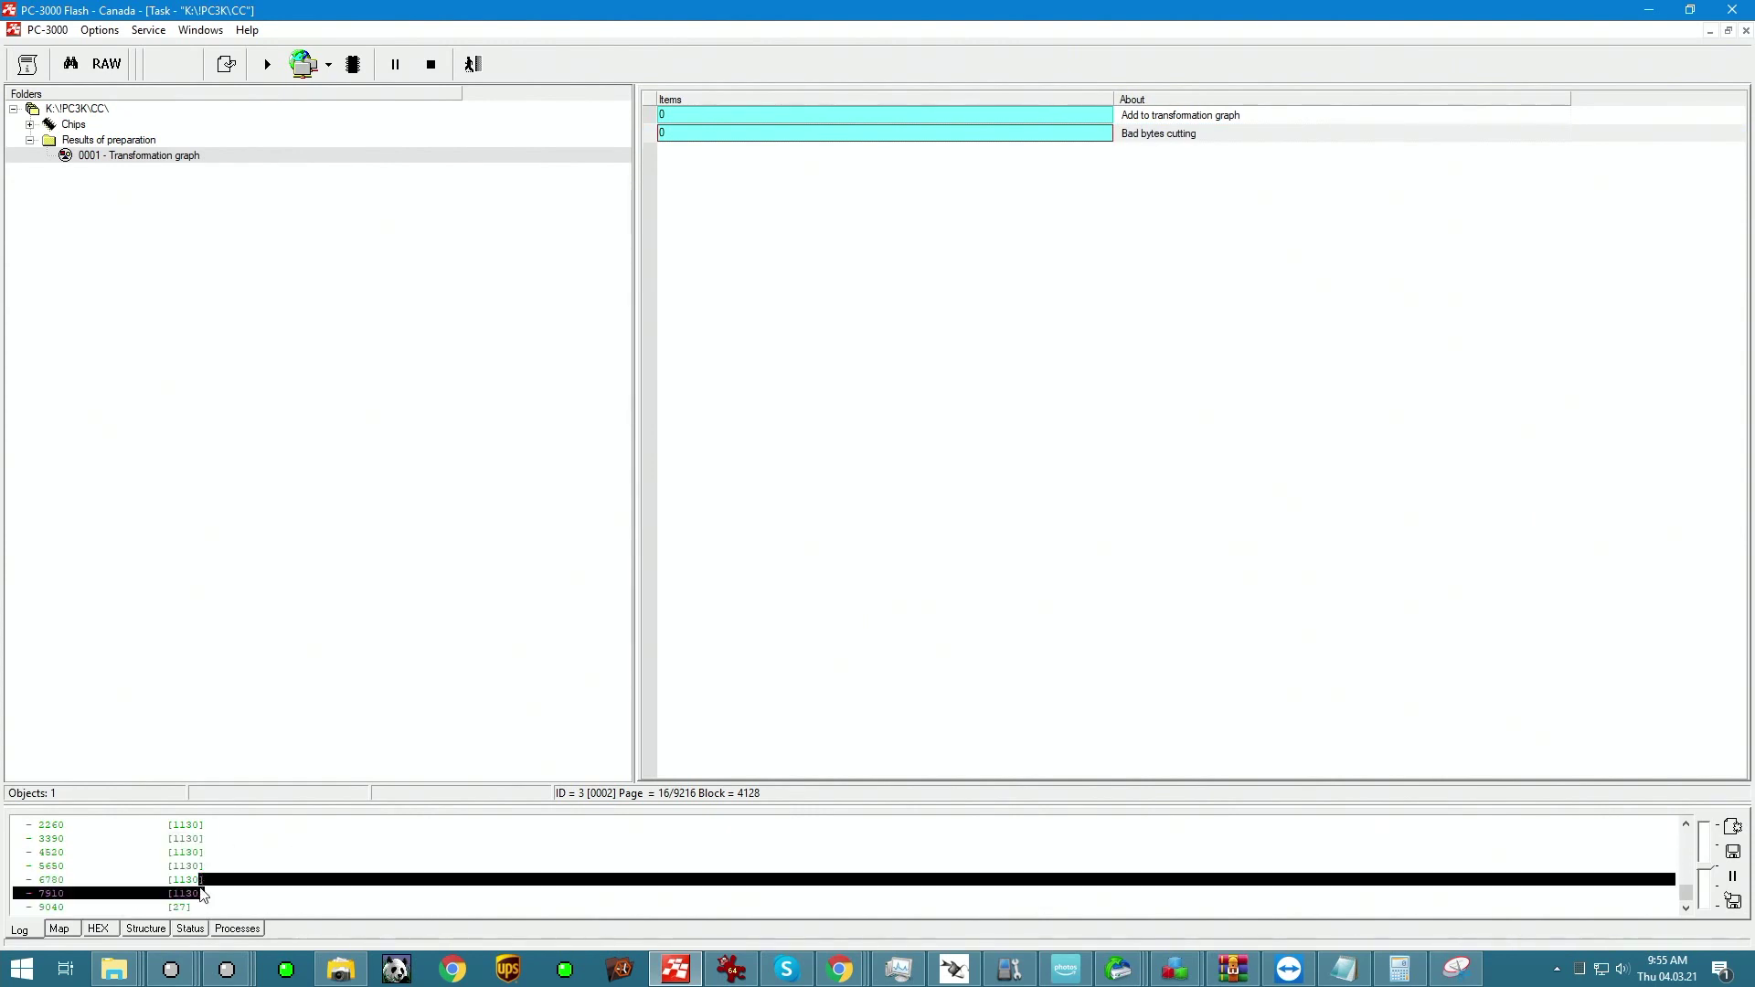
pyautogui.click(281, 887)
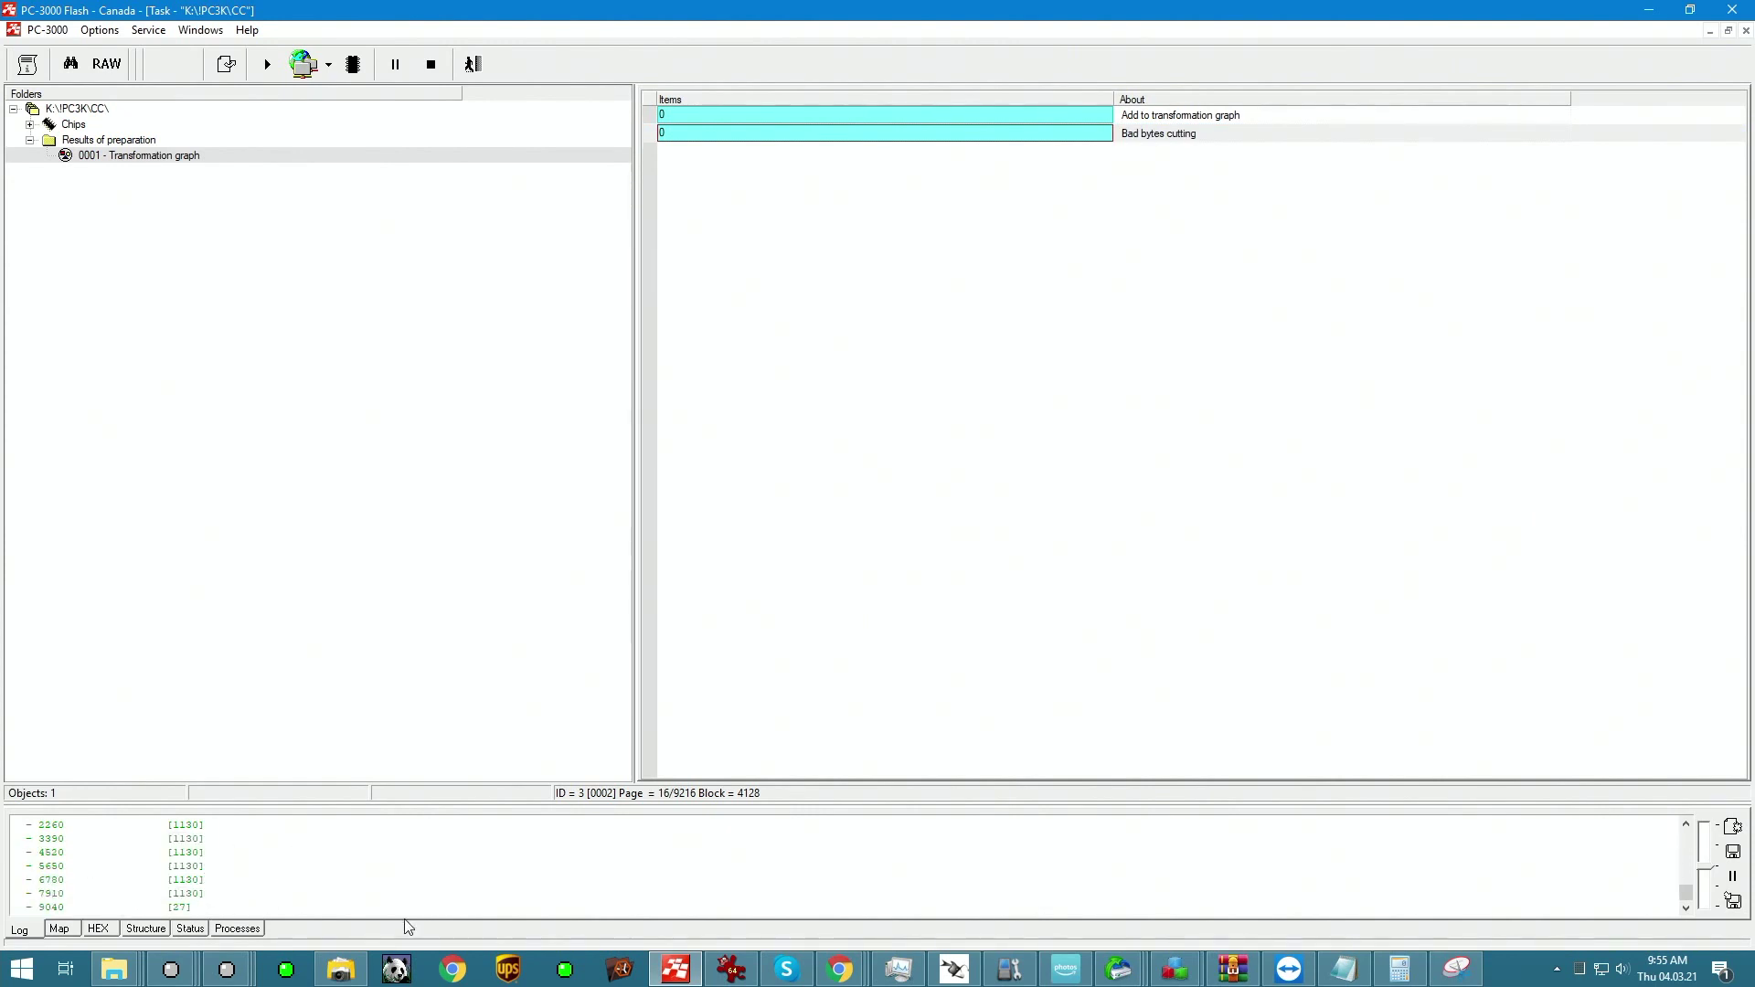
# Open the Bad bytes cutting Page designer and choose Divide disproportionately for the 9216-byte page.
pyautogui.rightClick(872, 135)
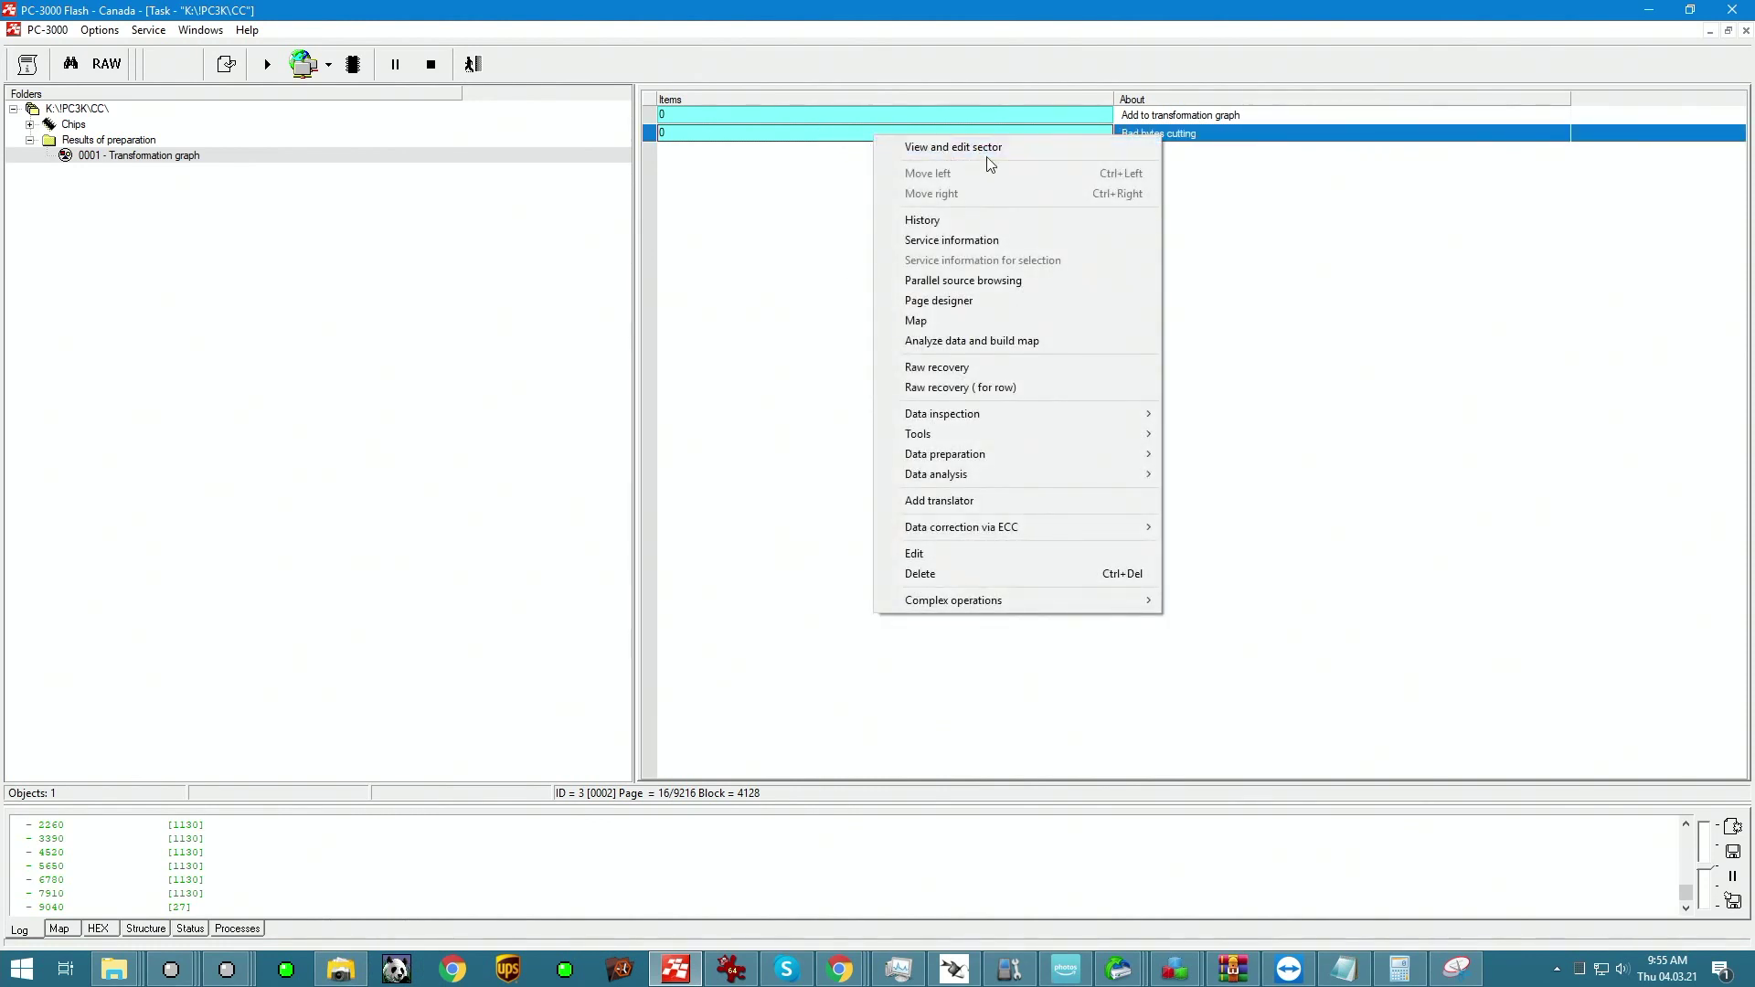
pyautogui.click(972, 300)
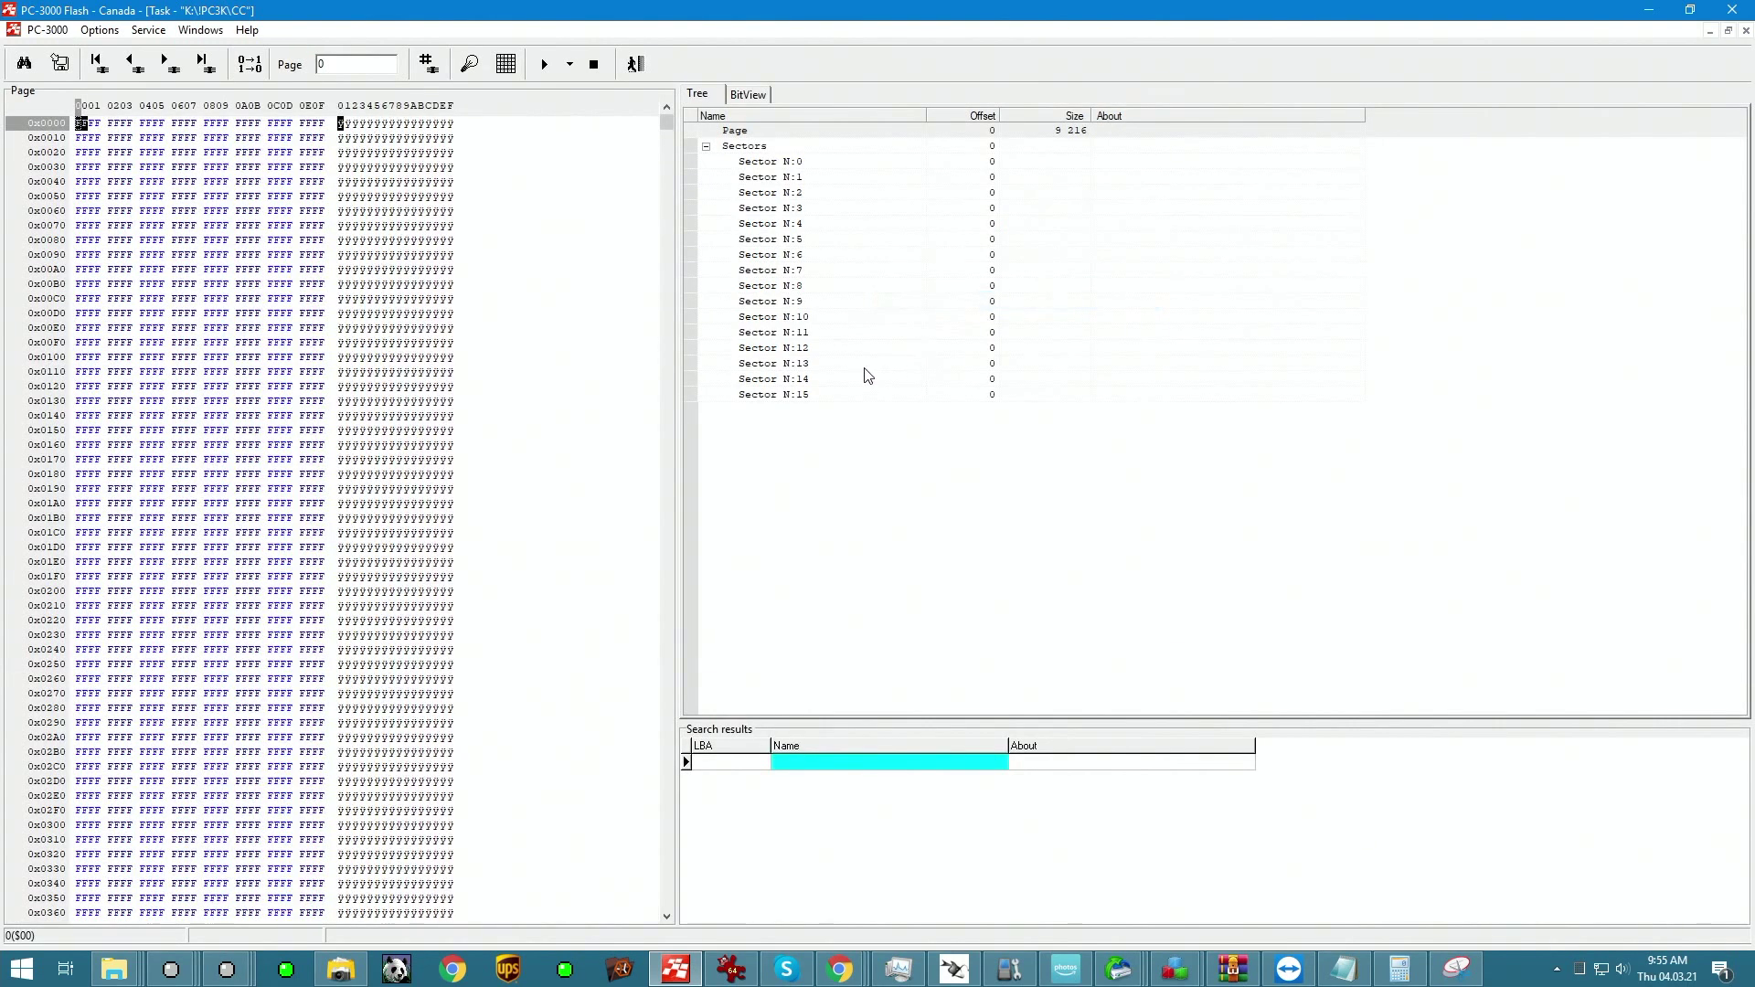
pyautogui.click(1048, 135)
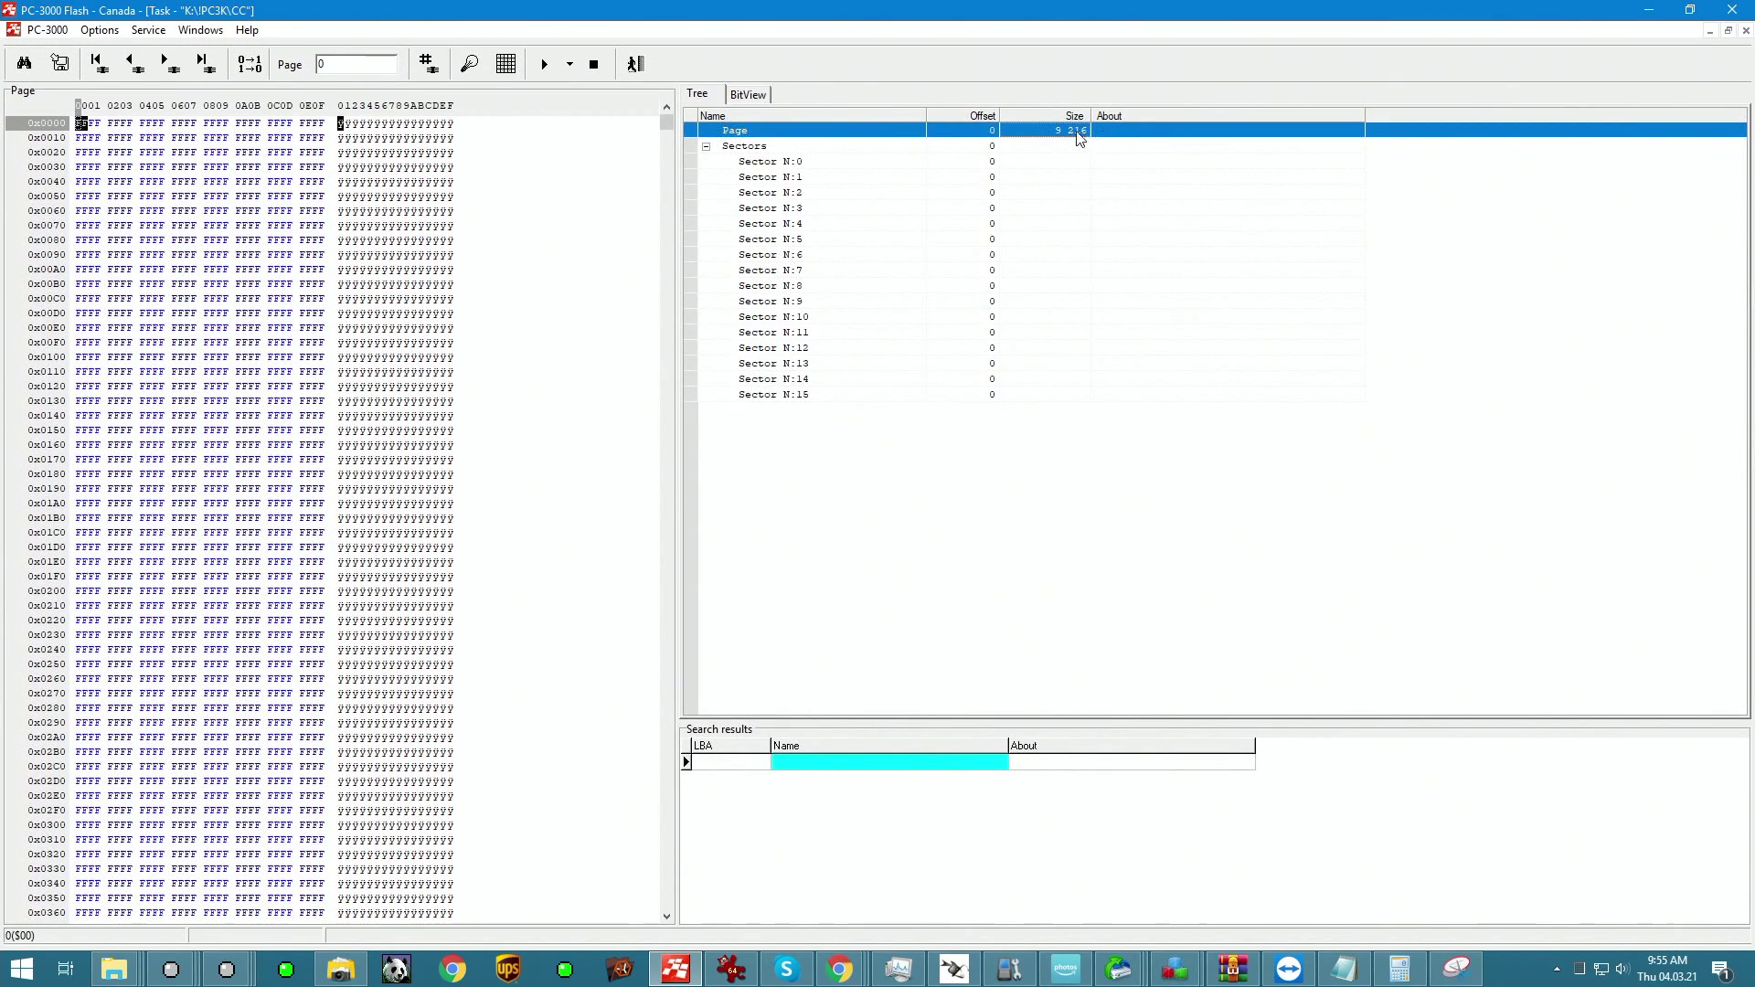
pyautogui.rightClick(886, 137)
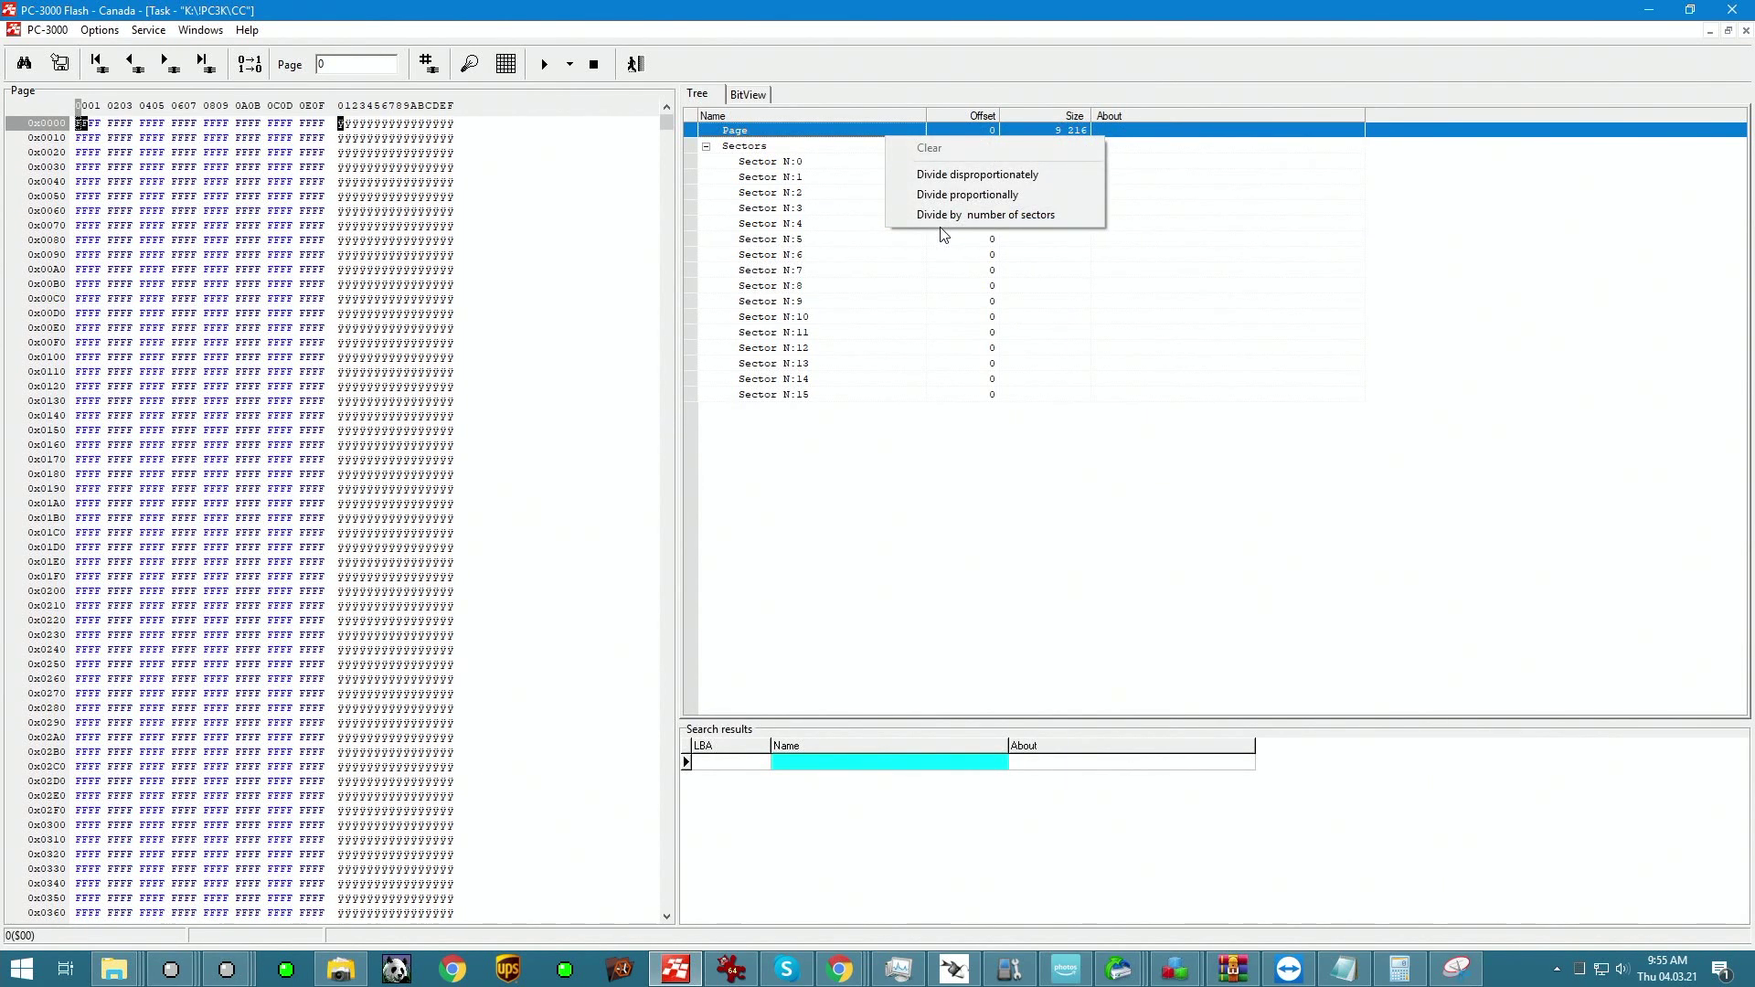
pyautogui.click(990, 176)
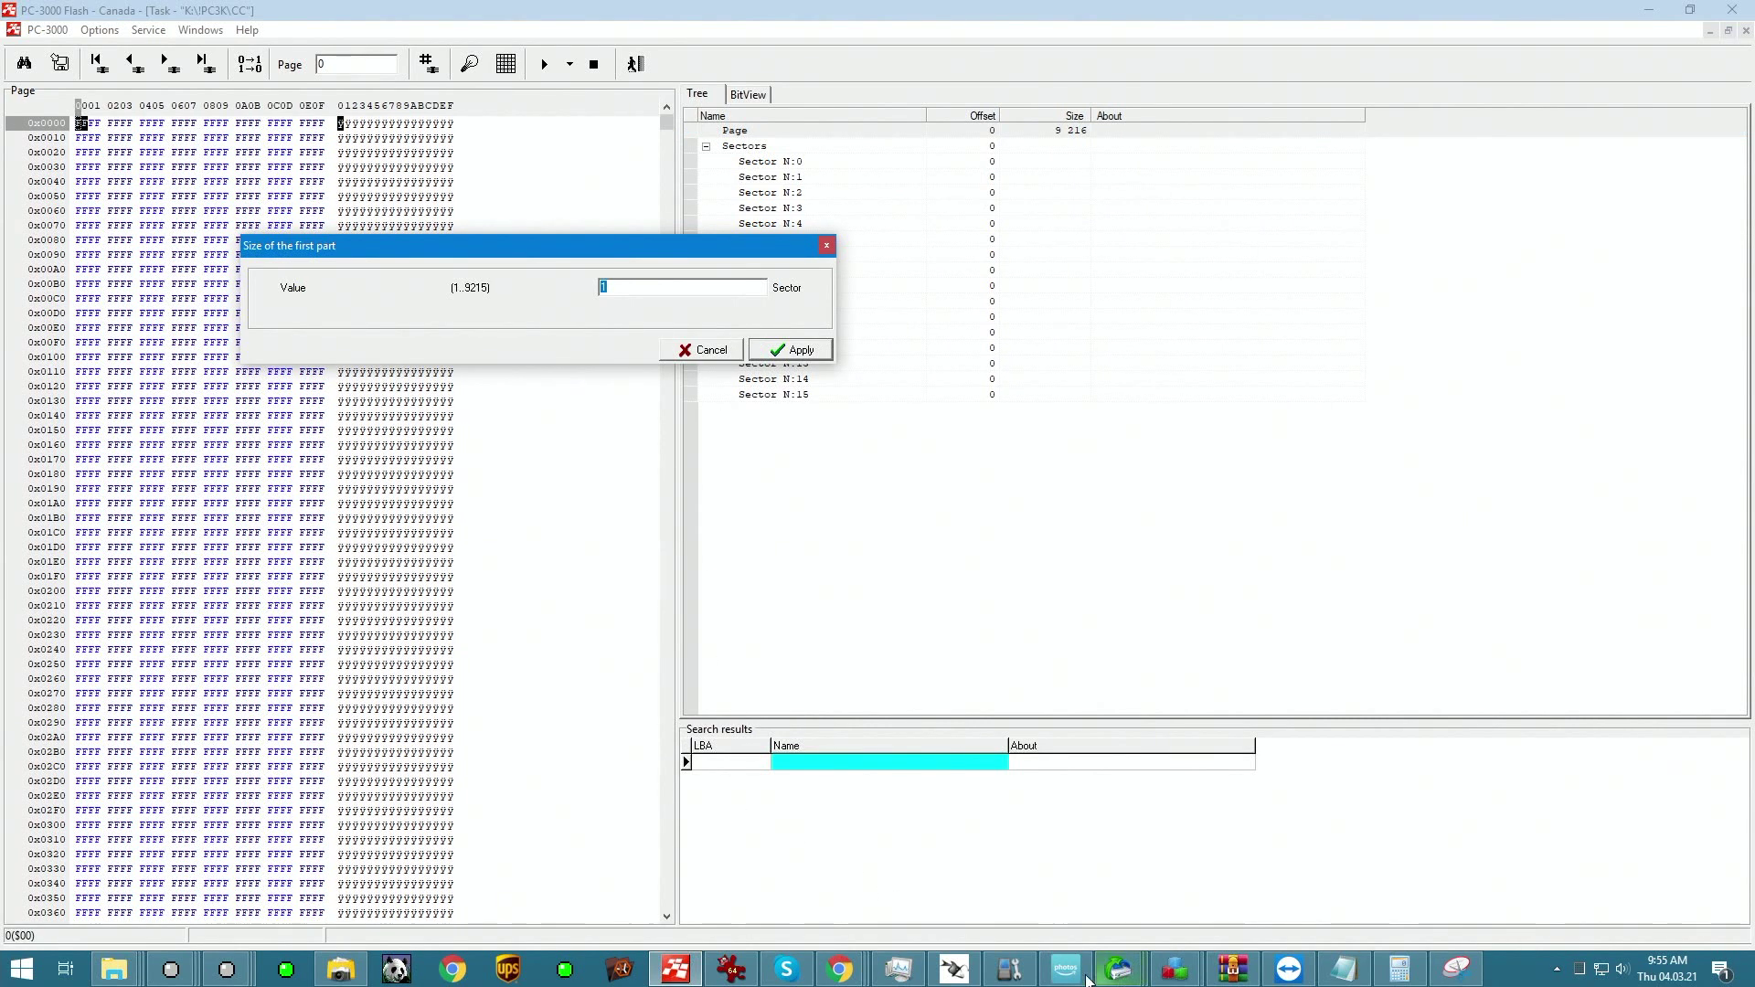
pyautogui.click(1399, 969)
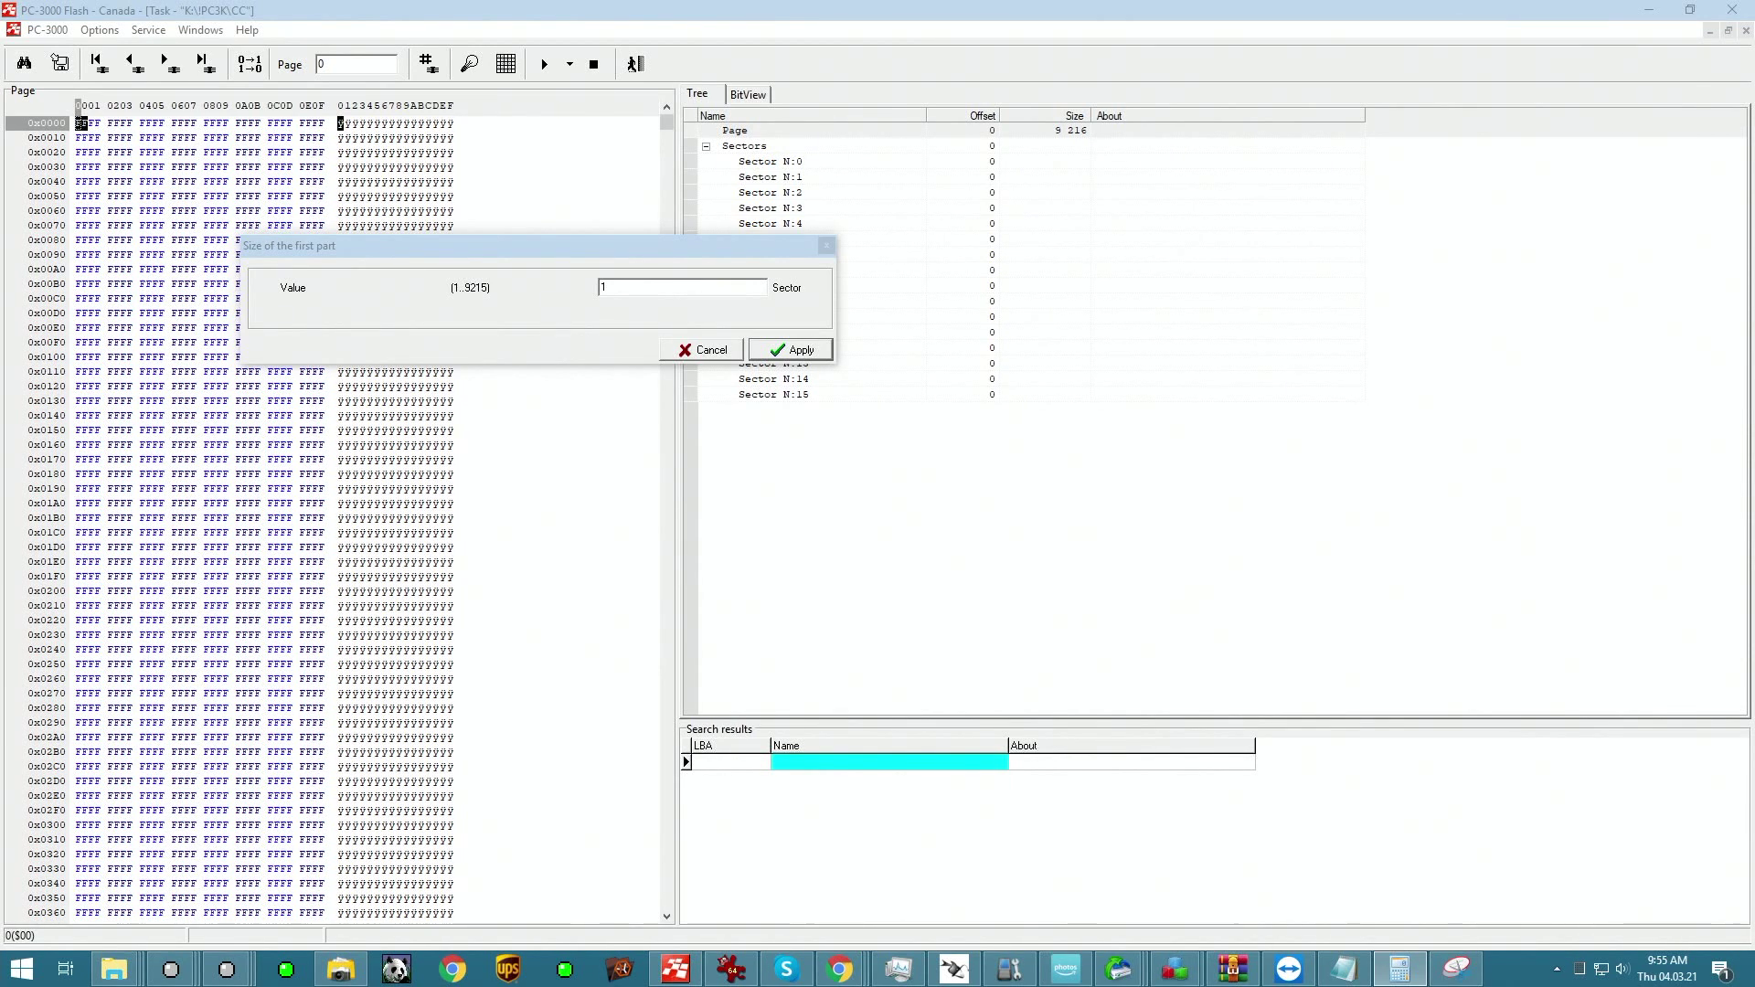
# Compute 1130 × 8 = 9040 in Calculator for the first part's size.
pyautogui.write('10')
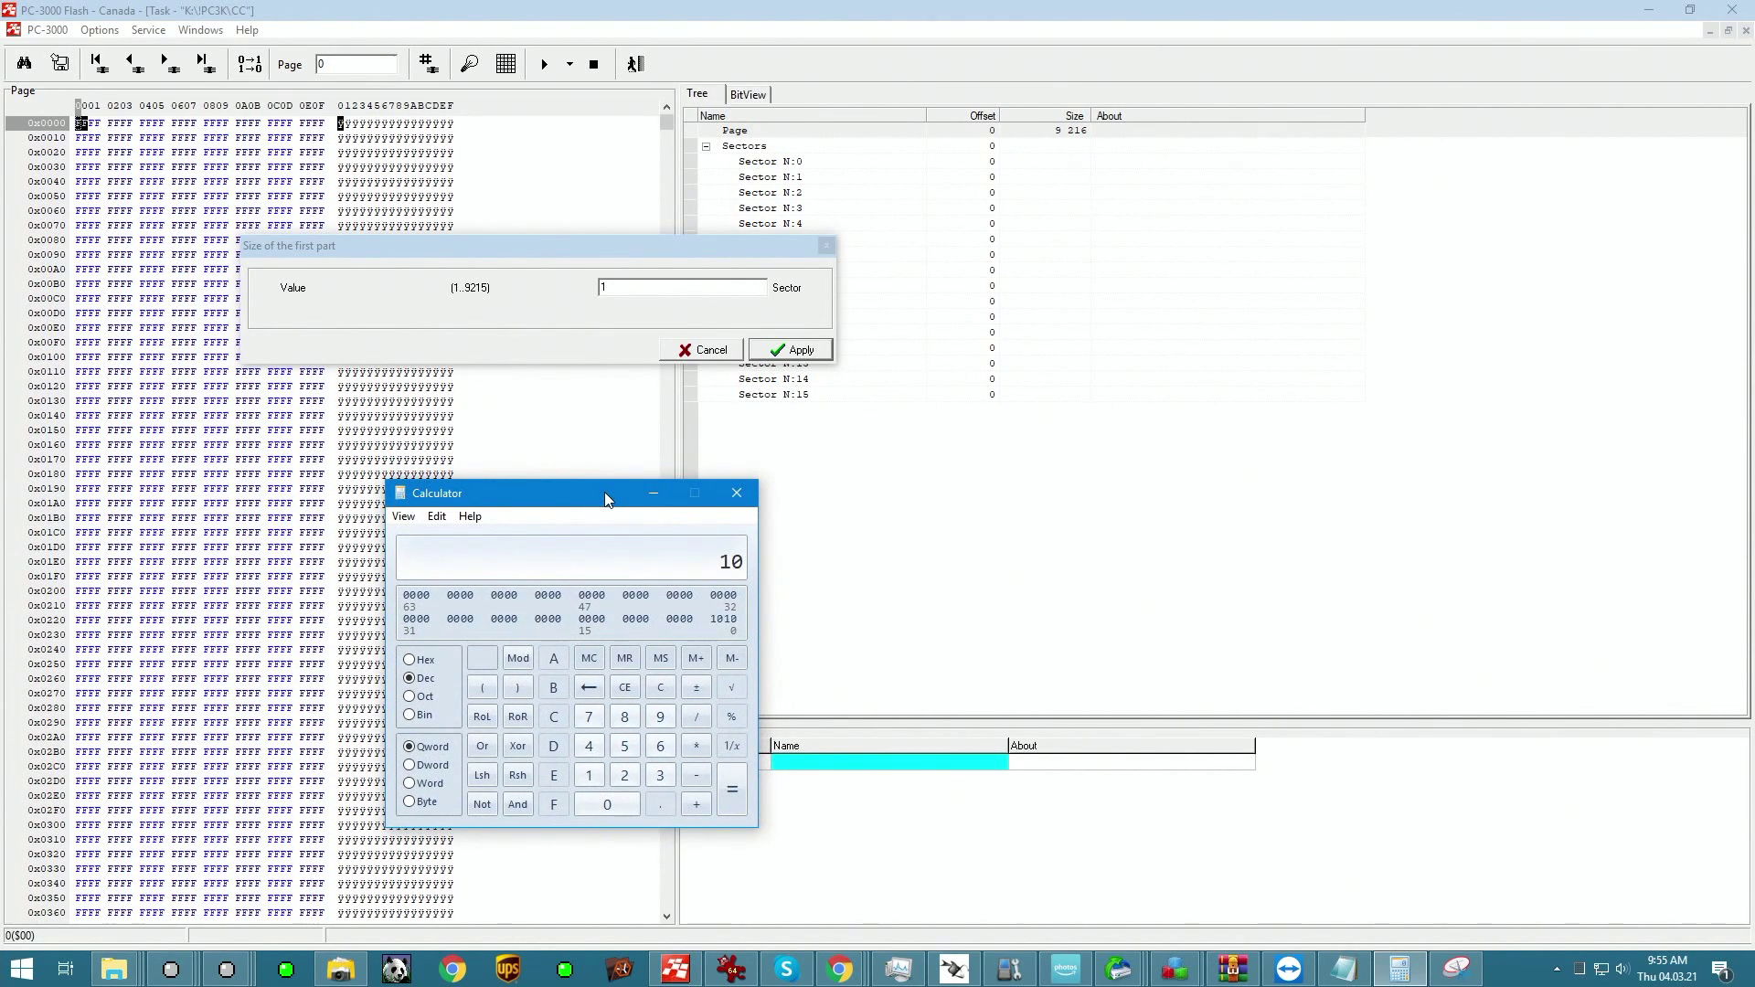
pyautogui.press('BackSpace')
pyautogui.write('130')
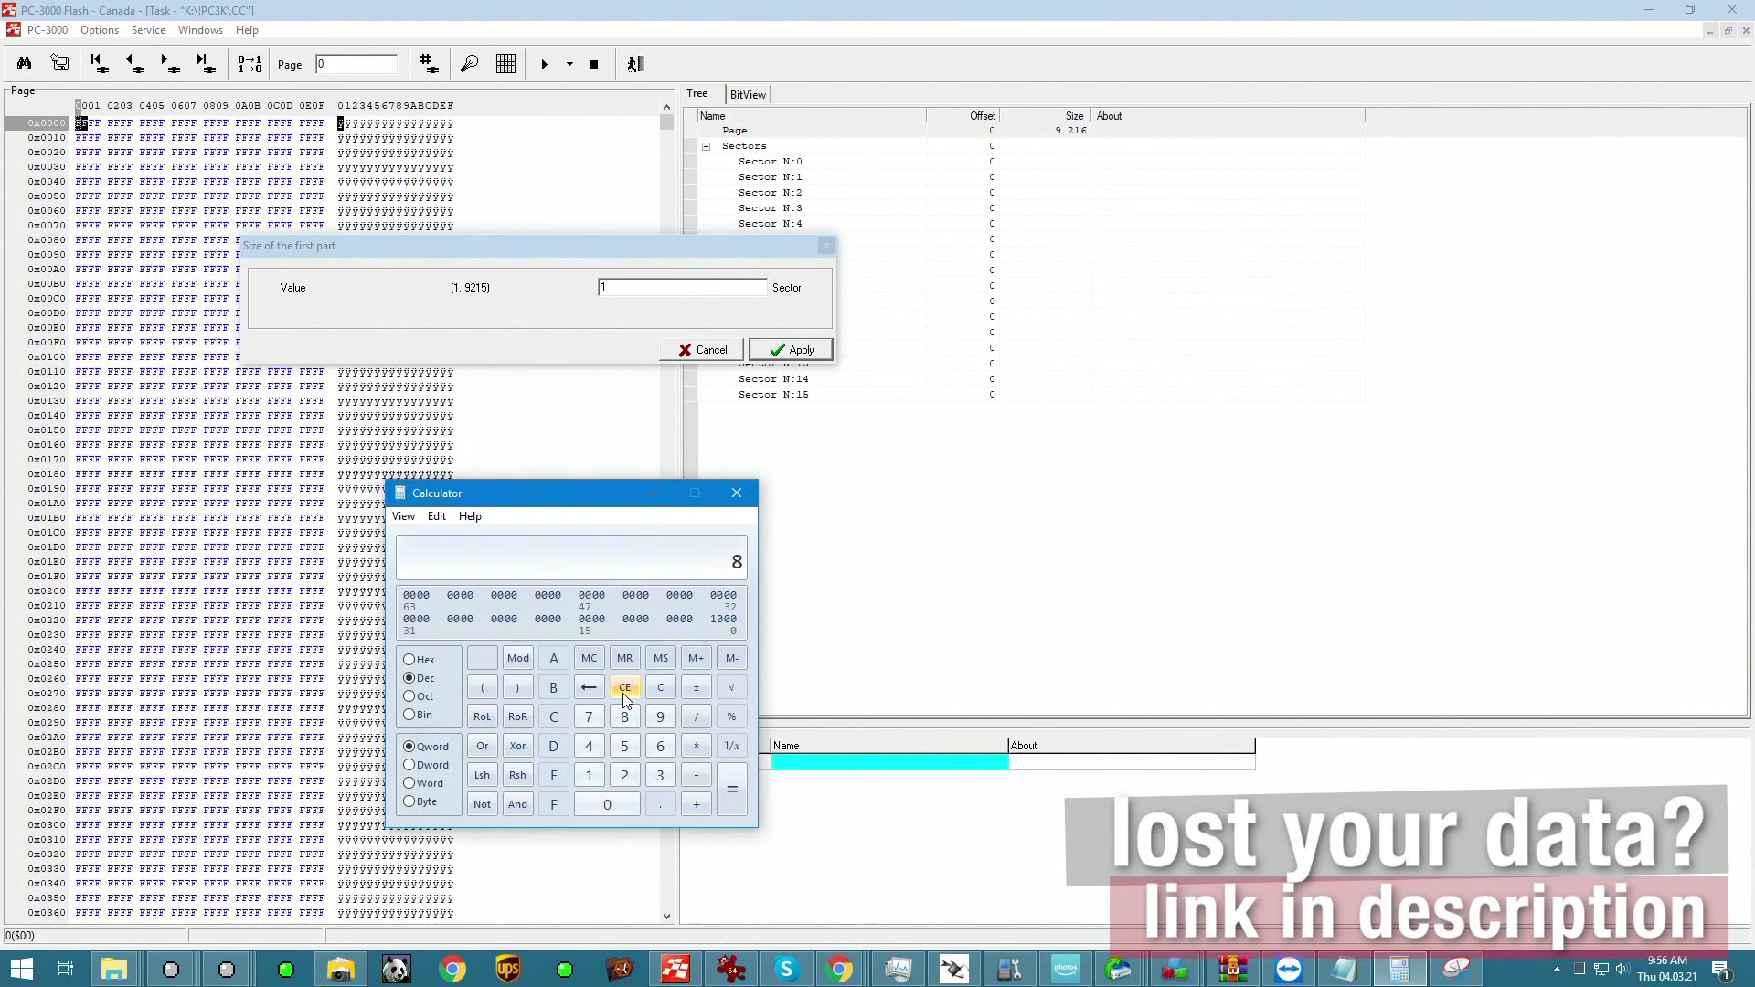
pyautogui.write('*8=')
pyautogui.click(1072, 137)
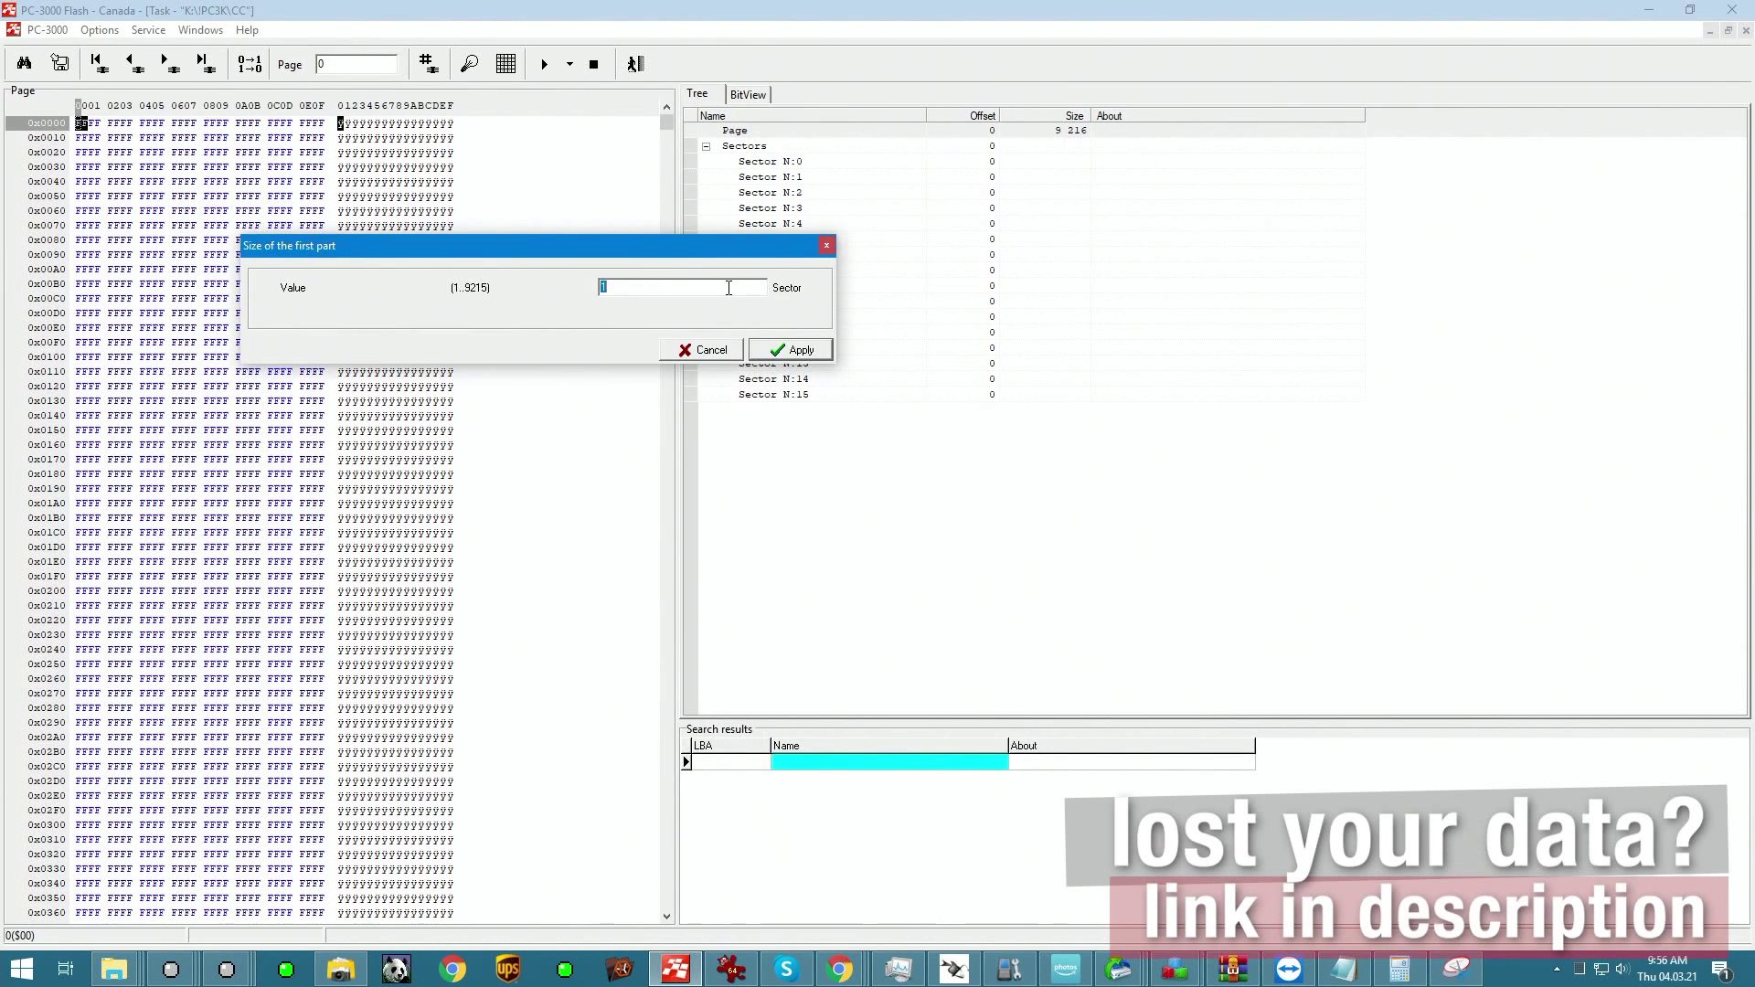
# Split the page at 9040 and divide range 0–9039 into equal 1130-byte ranges.
pyautogui.click(788, 349)
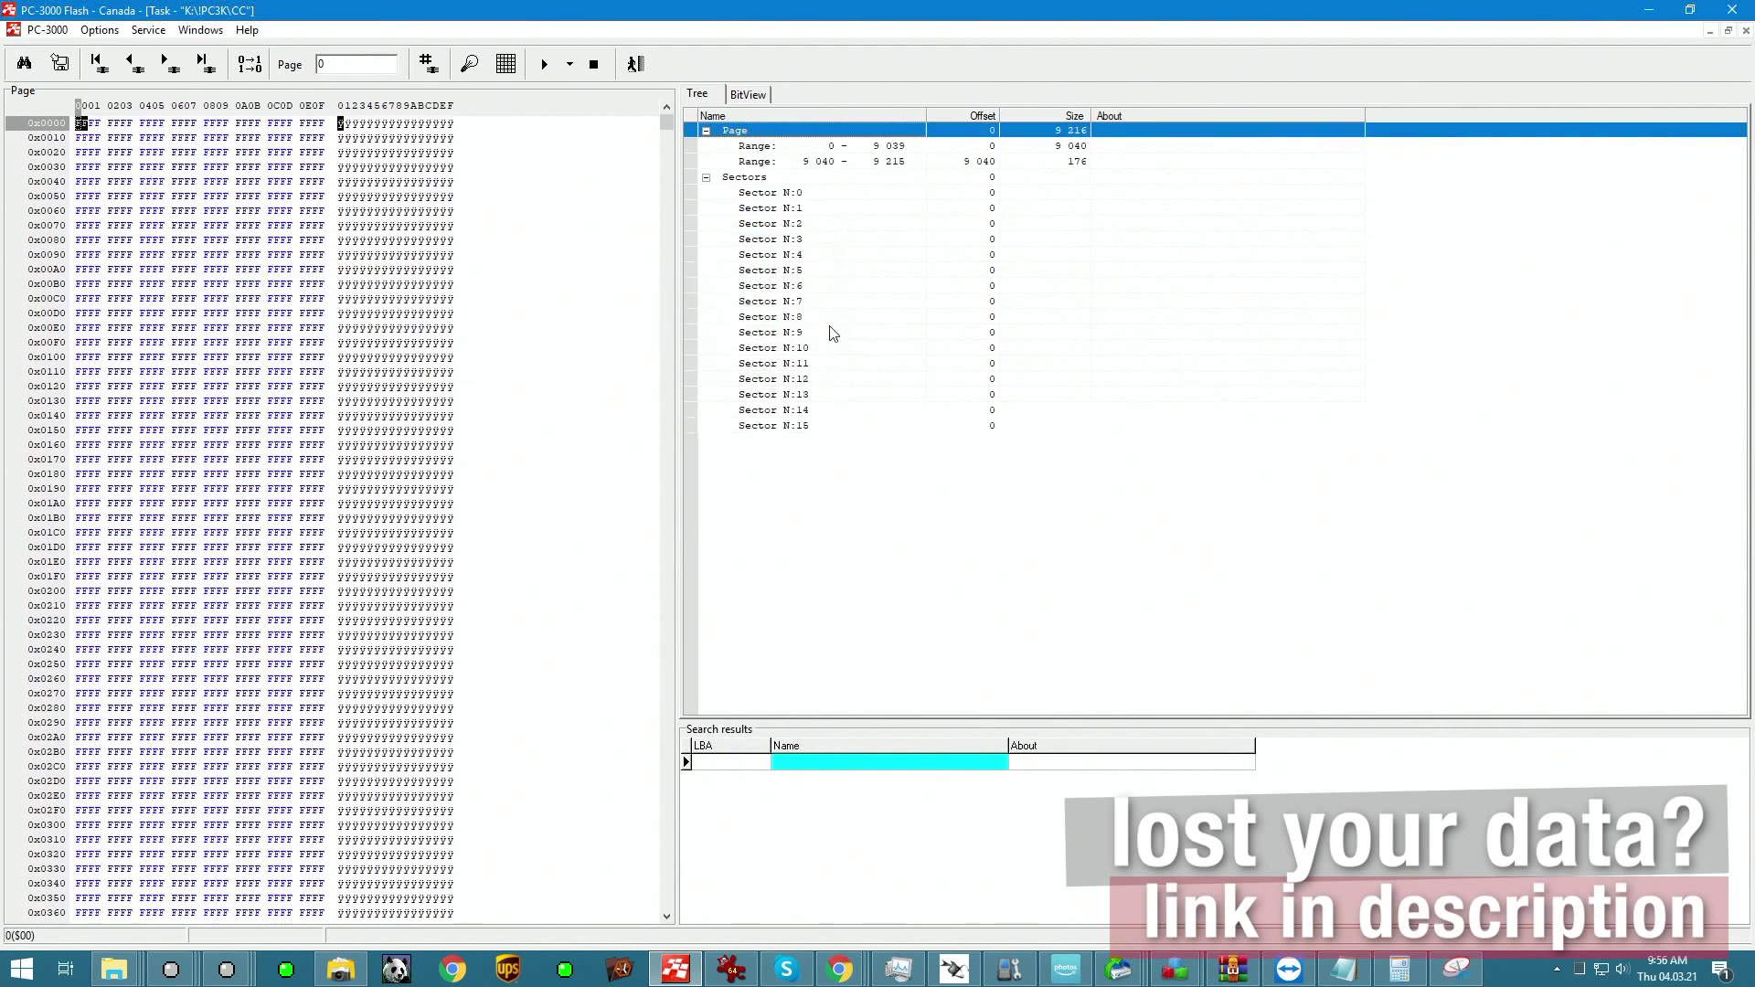
pyautogui.rightClick(1066, 147)
pyautogui.click(1126, 180)
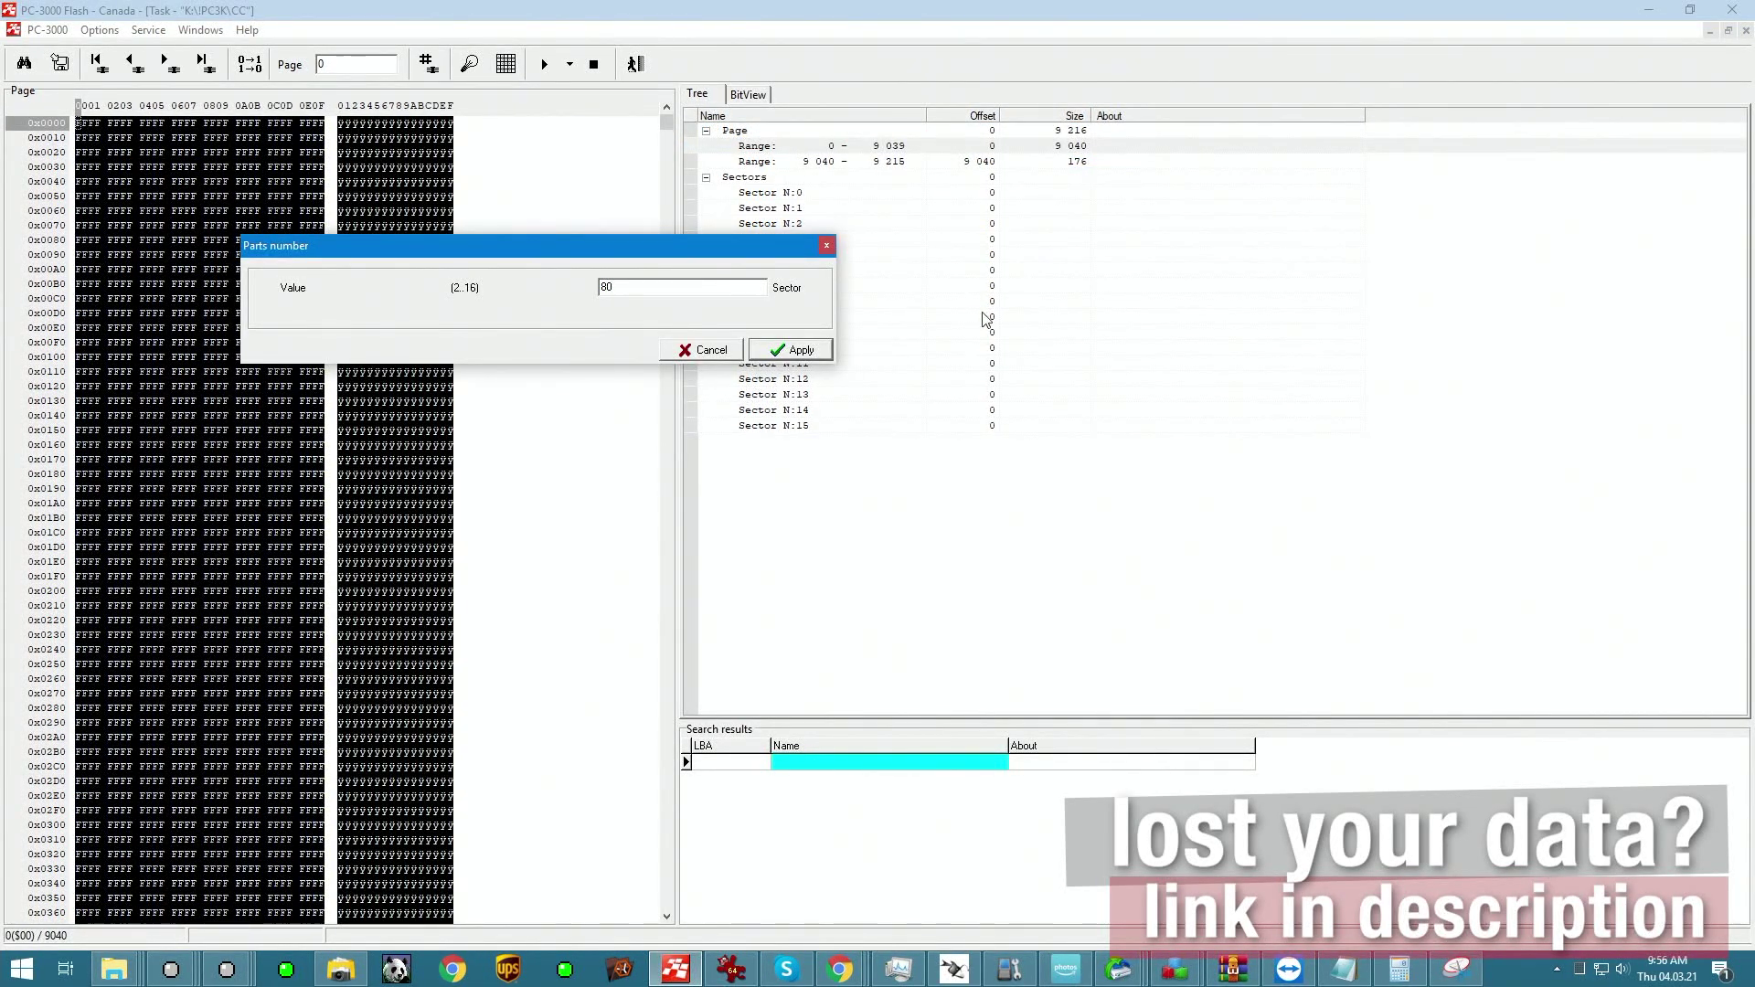
pyautogui.write('80')
pyautogui.press('Return')
# Split the 176-byte tail range 9040–9215 unevenly, with a 27-byte first part.
pyautogui.rightClick(1039, 270)
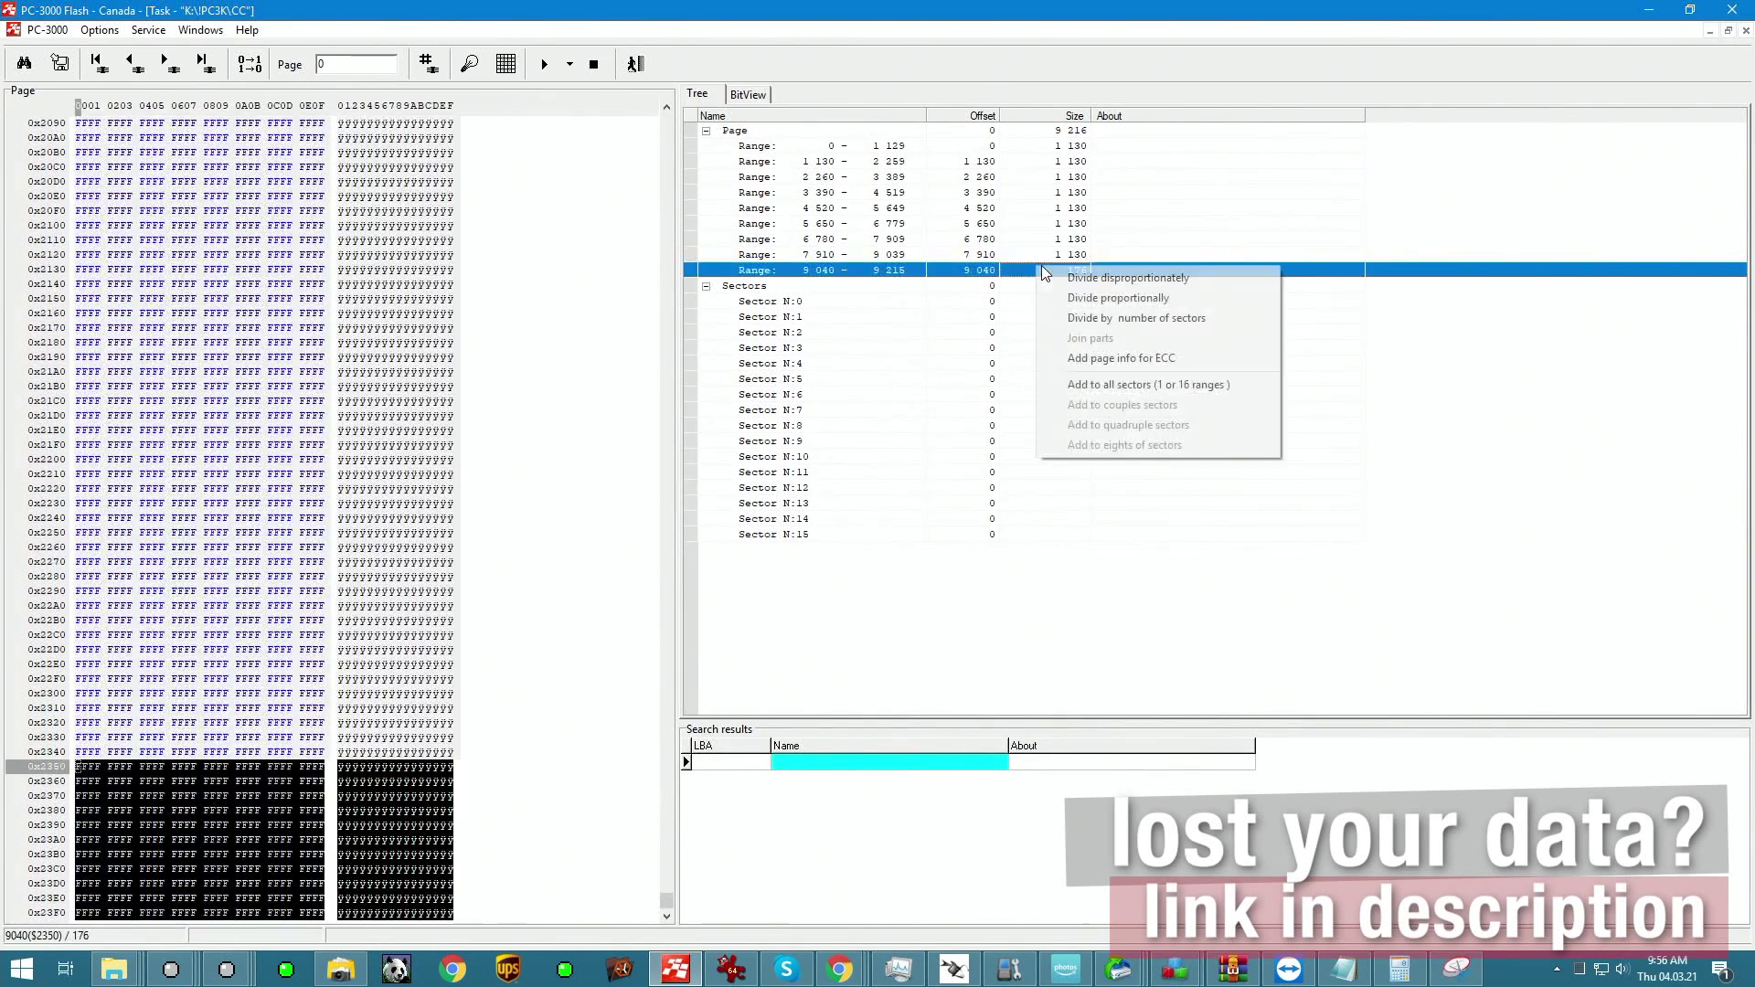
pyautogui.click(1098, 278)
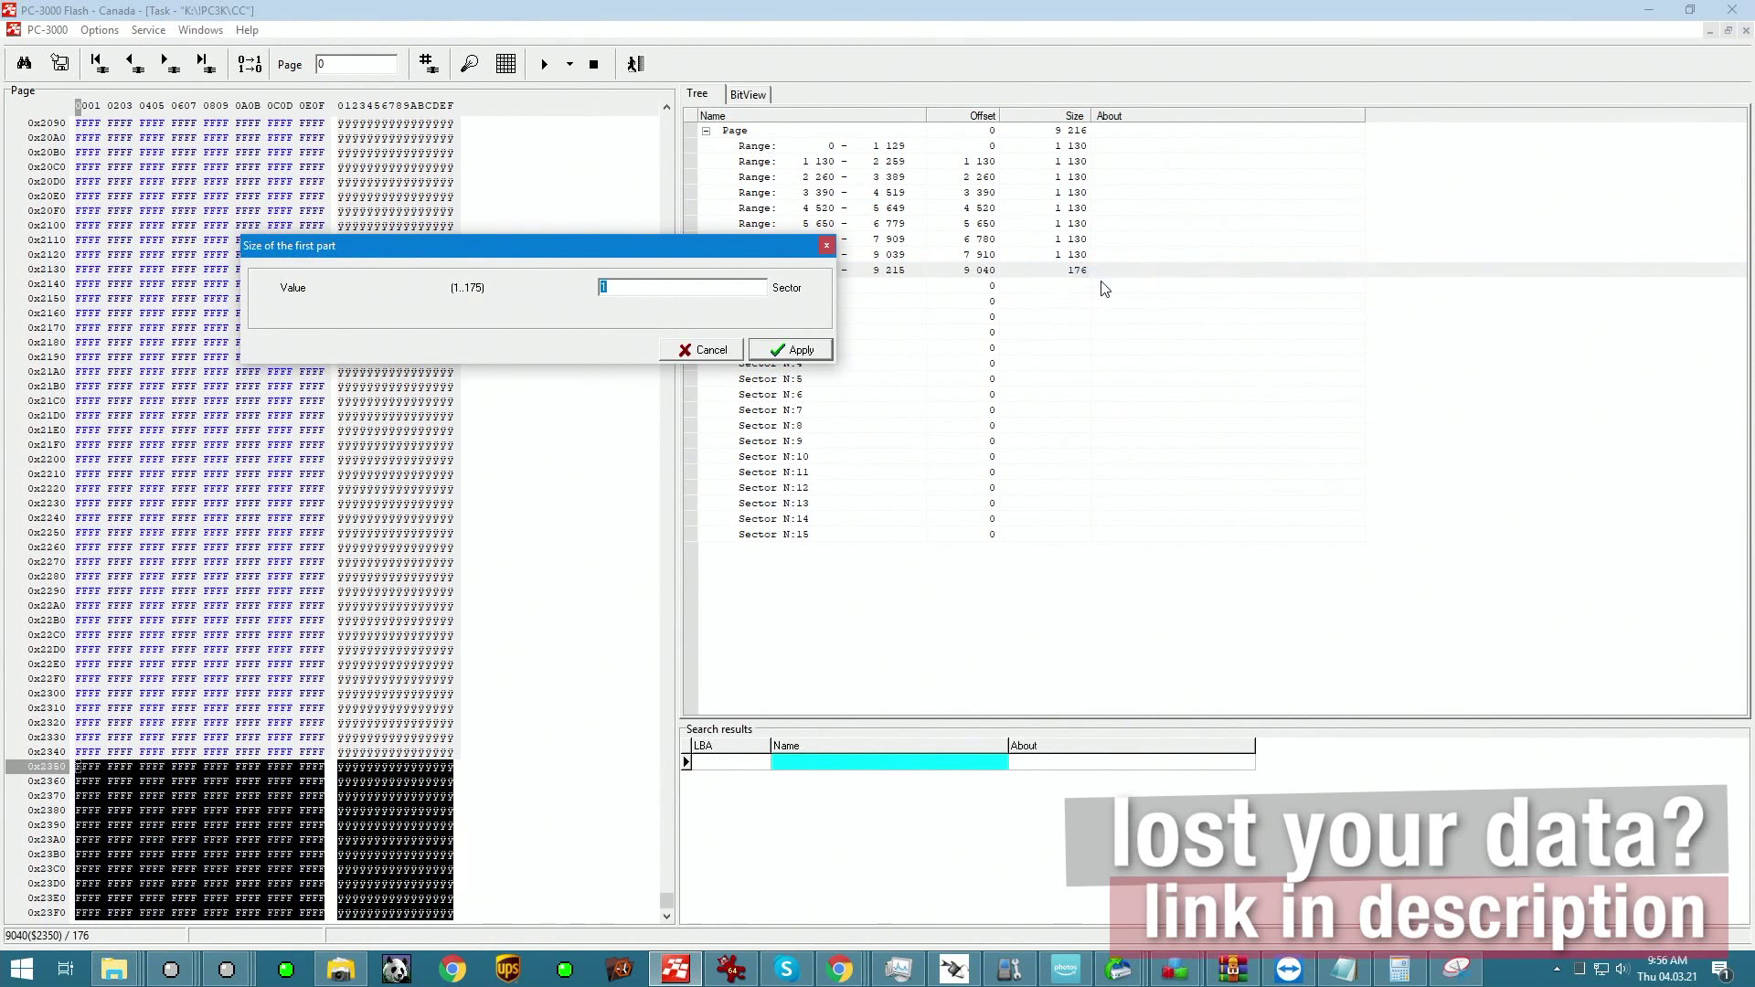
pyautogui.write('27')
pyautogui.press('Return')
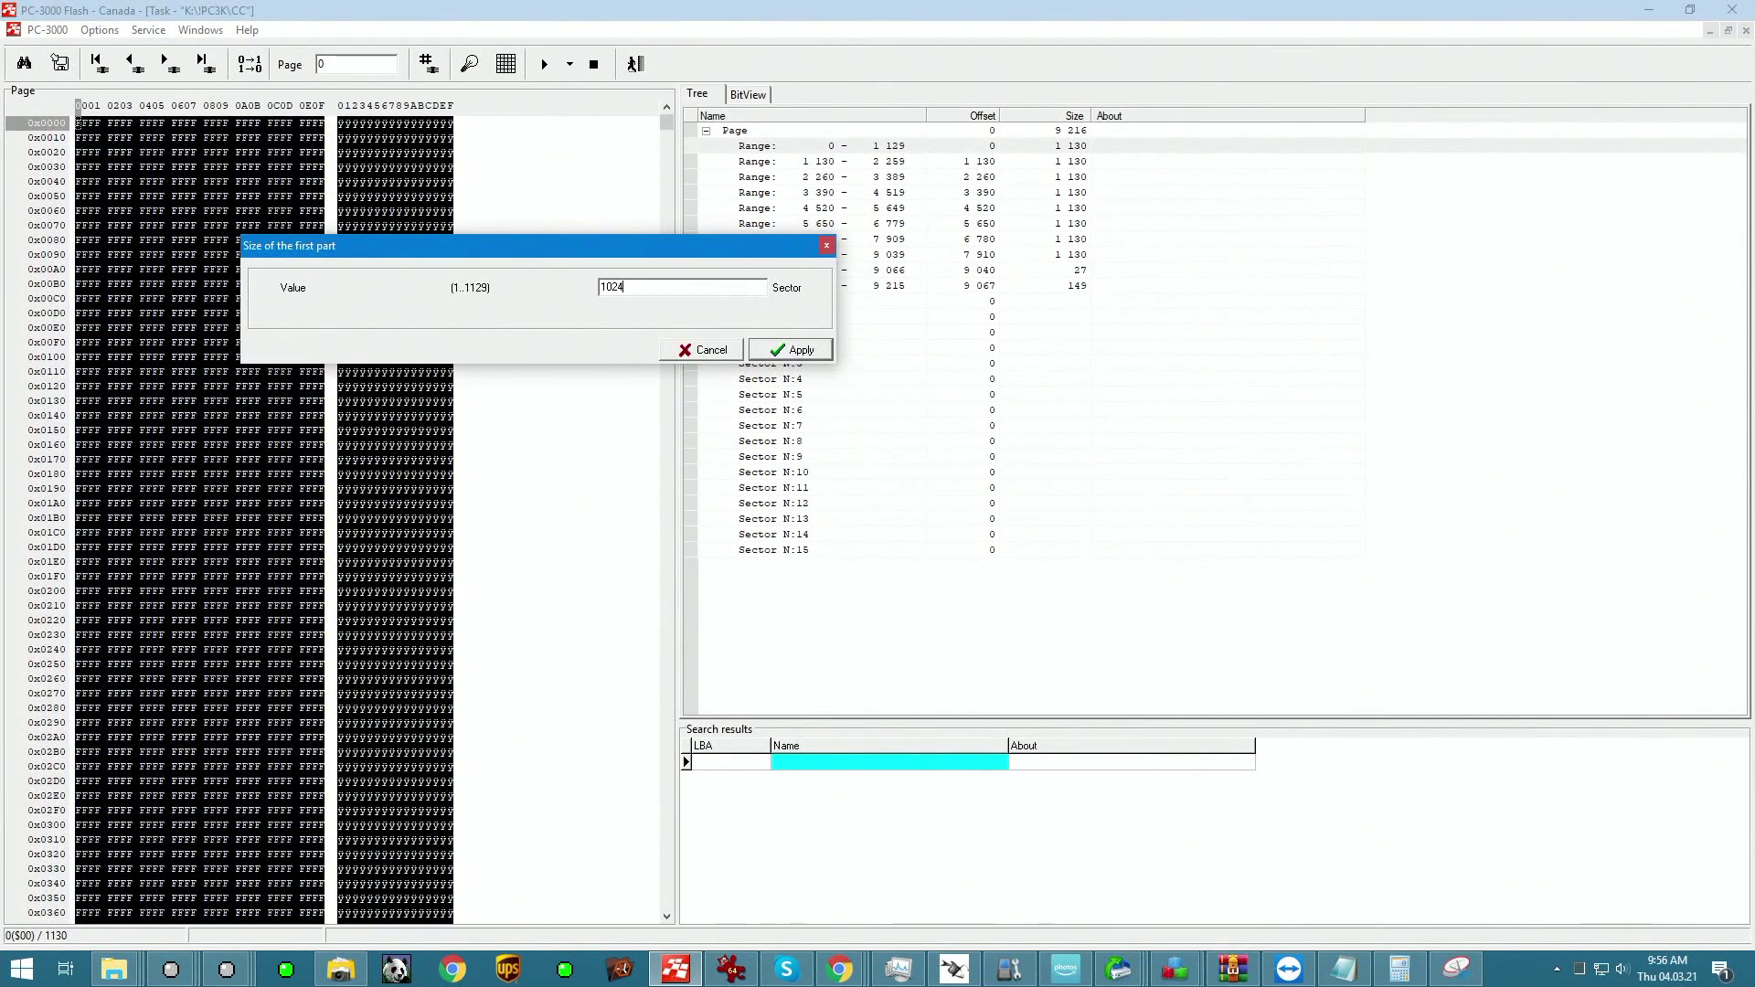
# Split every 1130-byte range at 1024, leaving 1024-byte data and 106-byte ECC ranges.
pyautogui.press('Return')
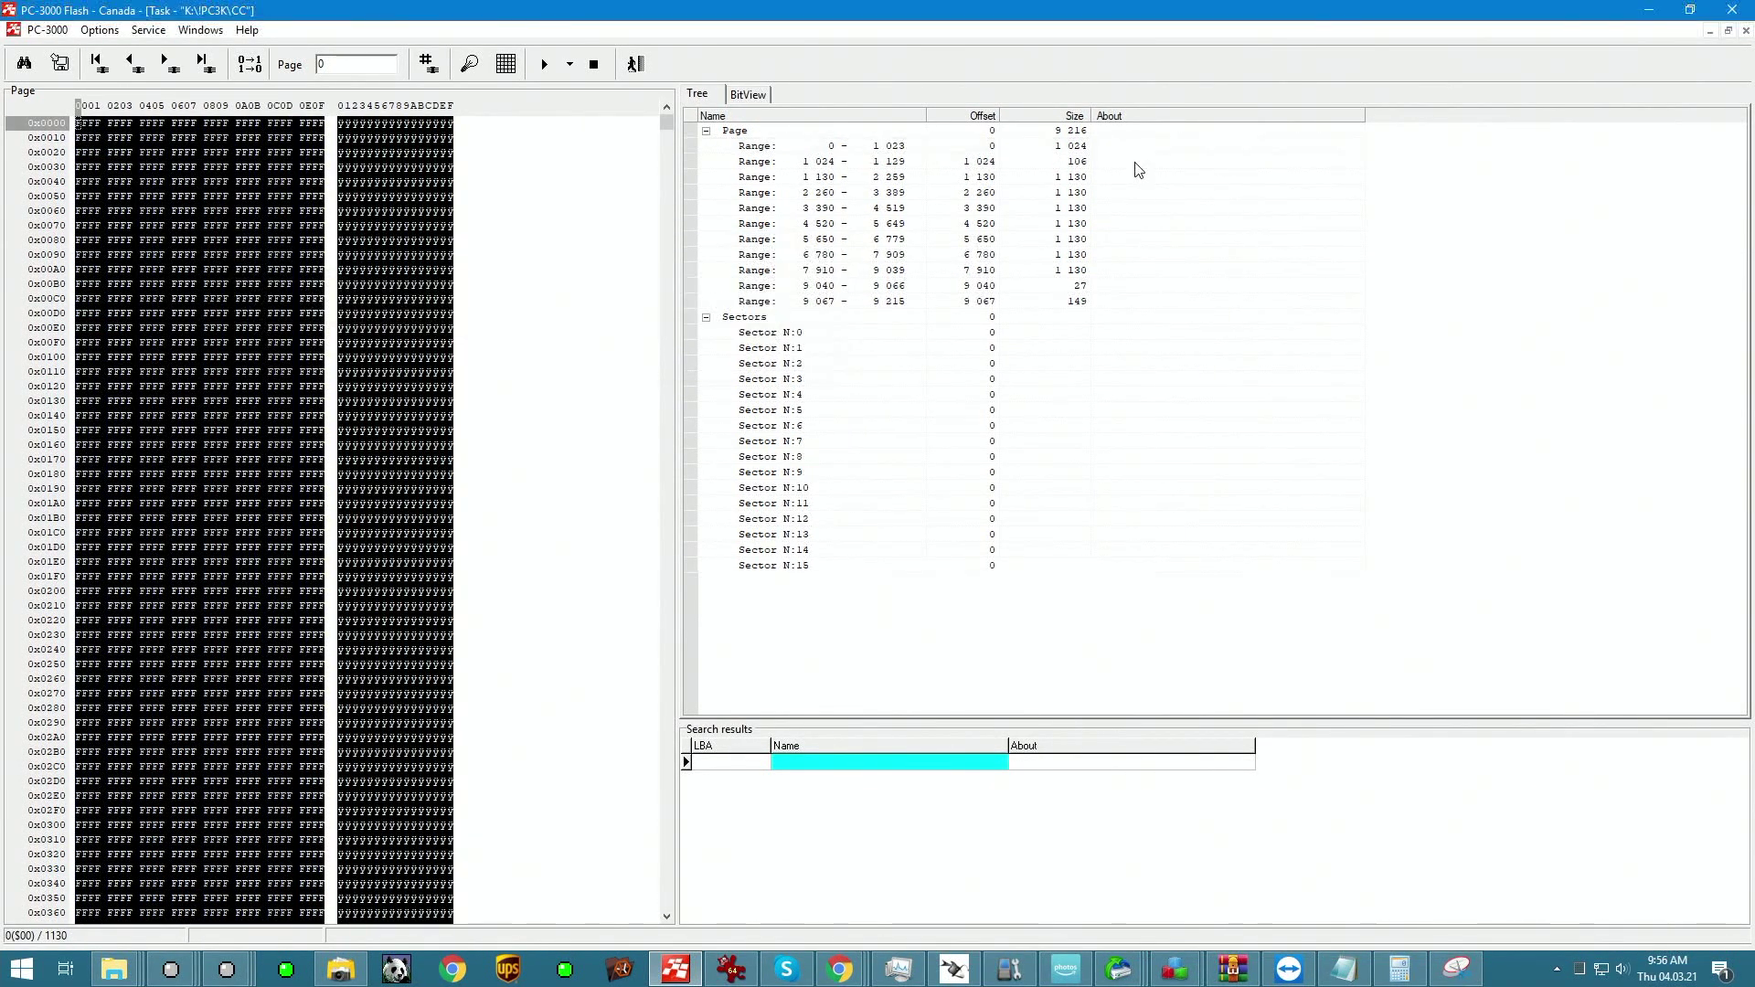
pyautogui.click(1069, 146)
pyautogui.click(1073, 179)
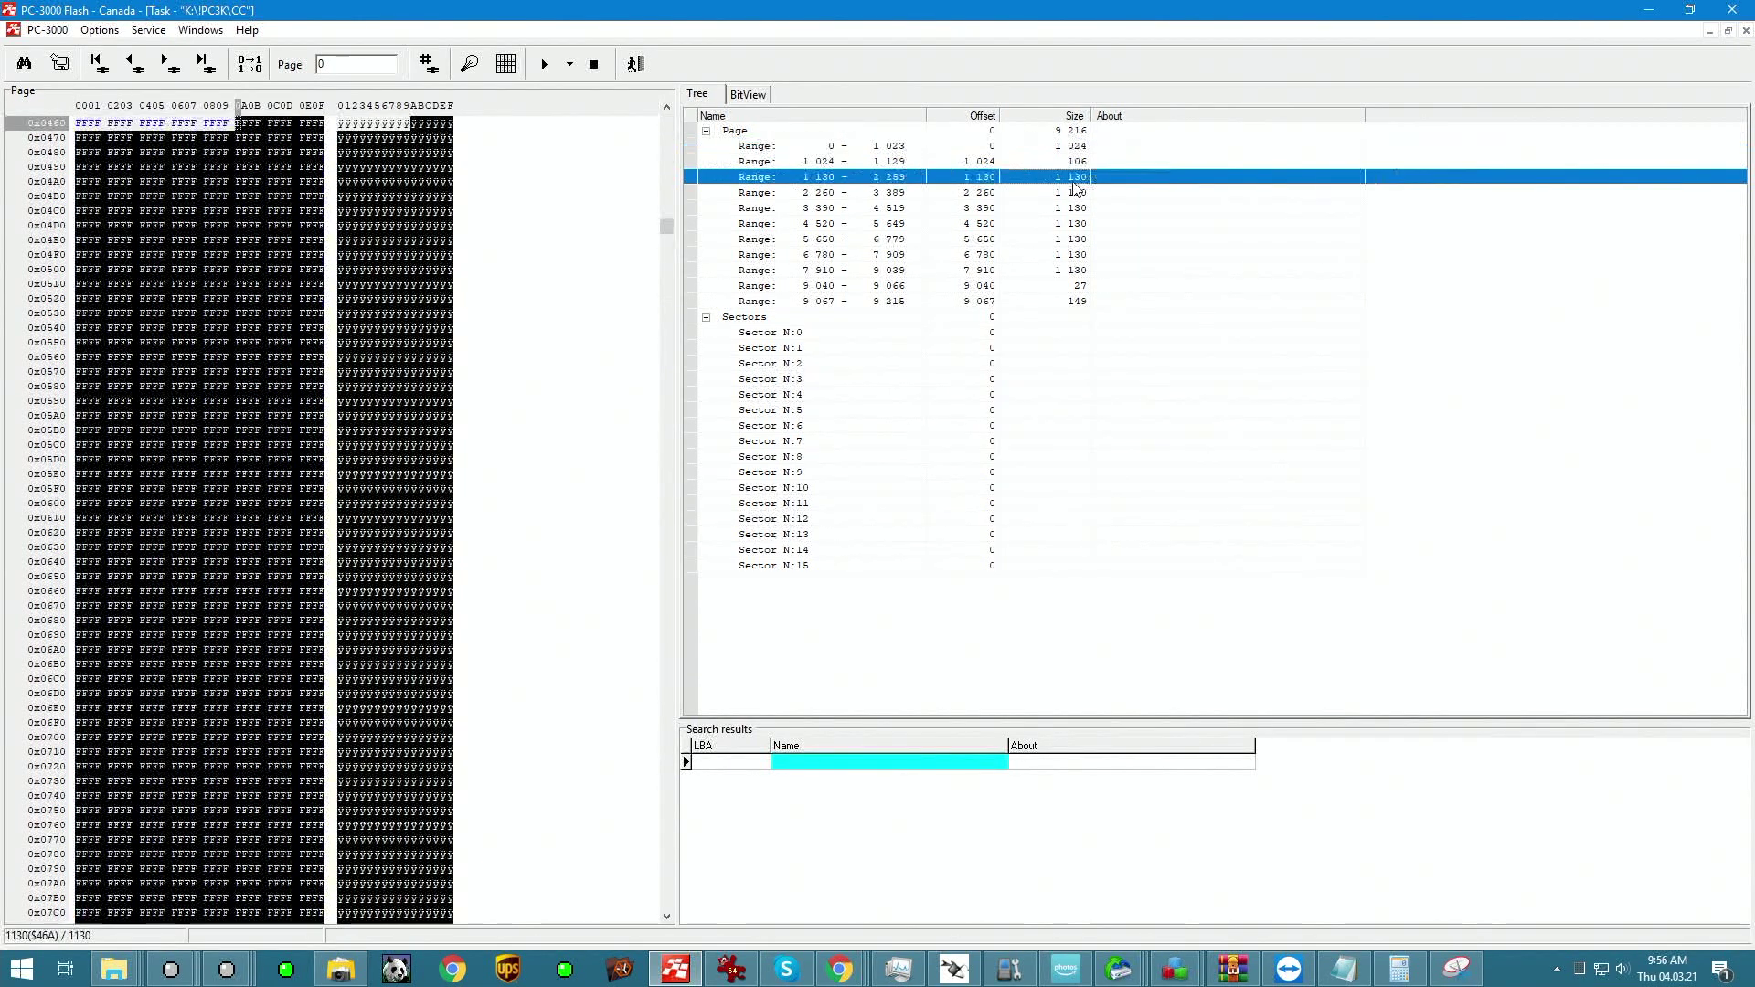
pyautogui.hotkey('shift', 'Down')
pyautogui.hotkey('shift', 'Down')
pyautogui.hotkey('shift', 'Down')
pyautogui.hotkey('shift', 'Down')
pyautogui.hotkey('shift', 'Down')
pyautogui.hotkey('shift', 'Down')
pyautogui.rightClick(1072, 180)
pyautogui.click(1133, 193)
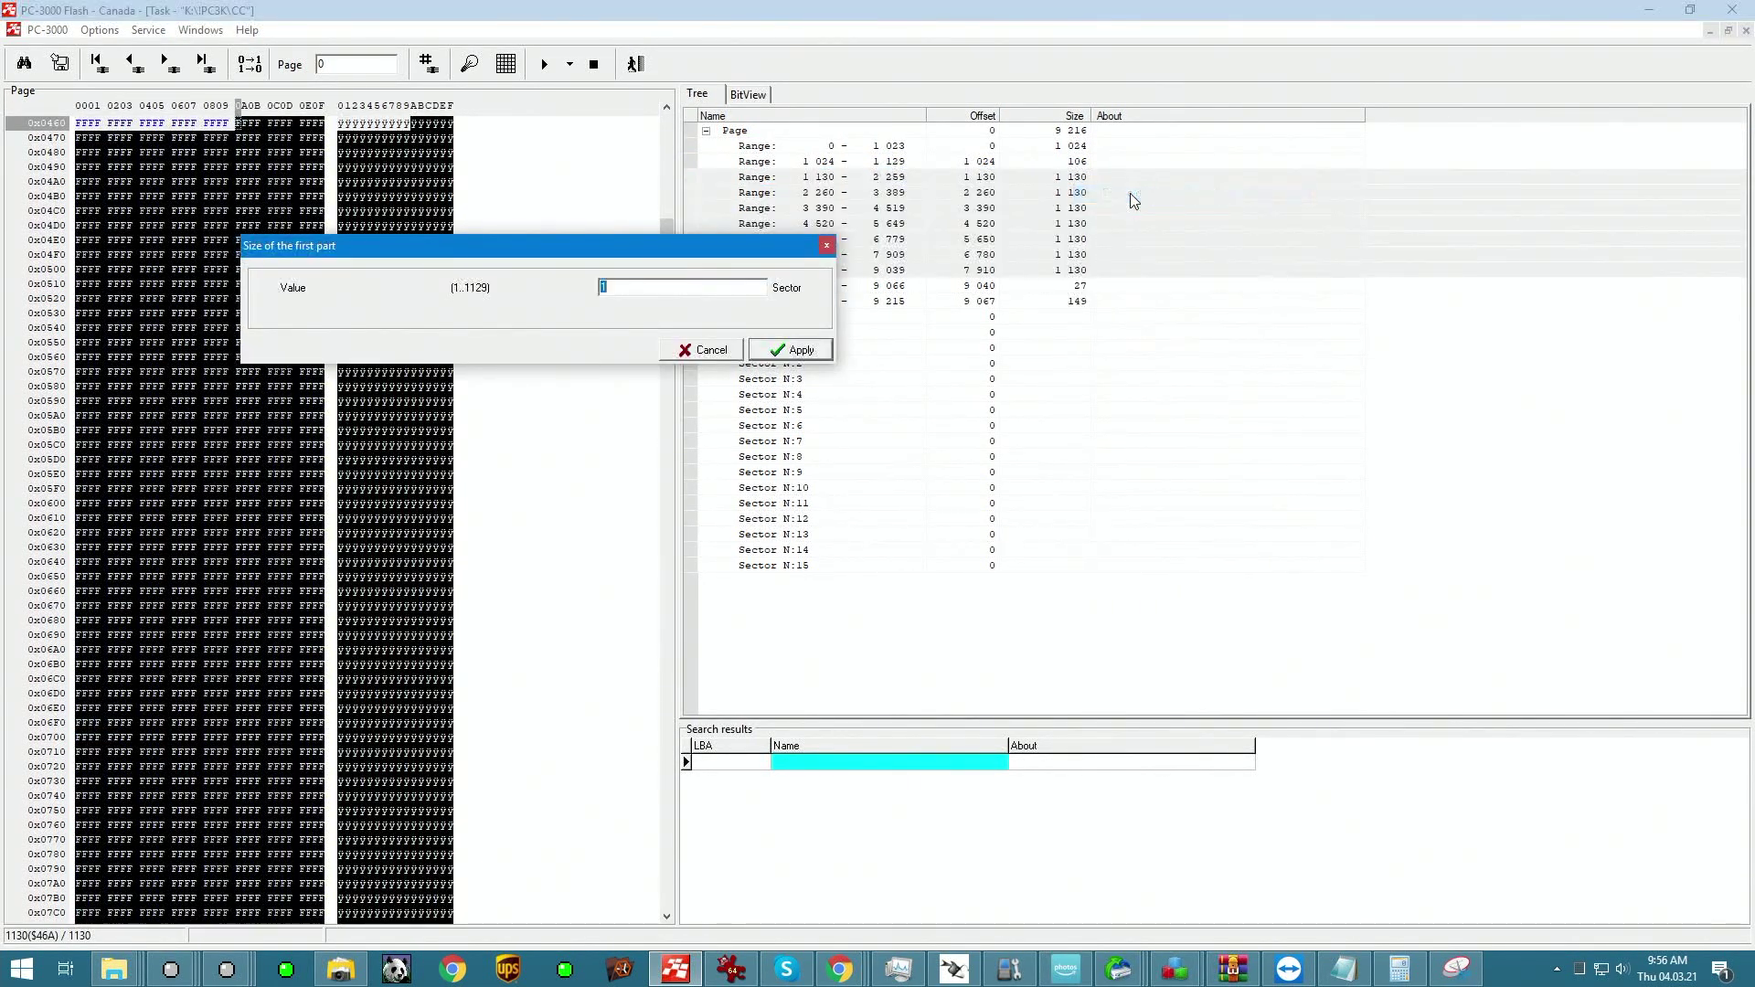
pyautogui.write('024')
pyautogui.press('Return')
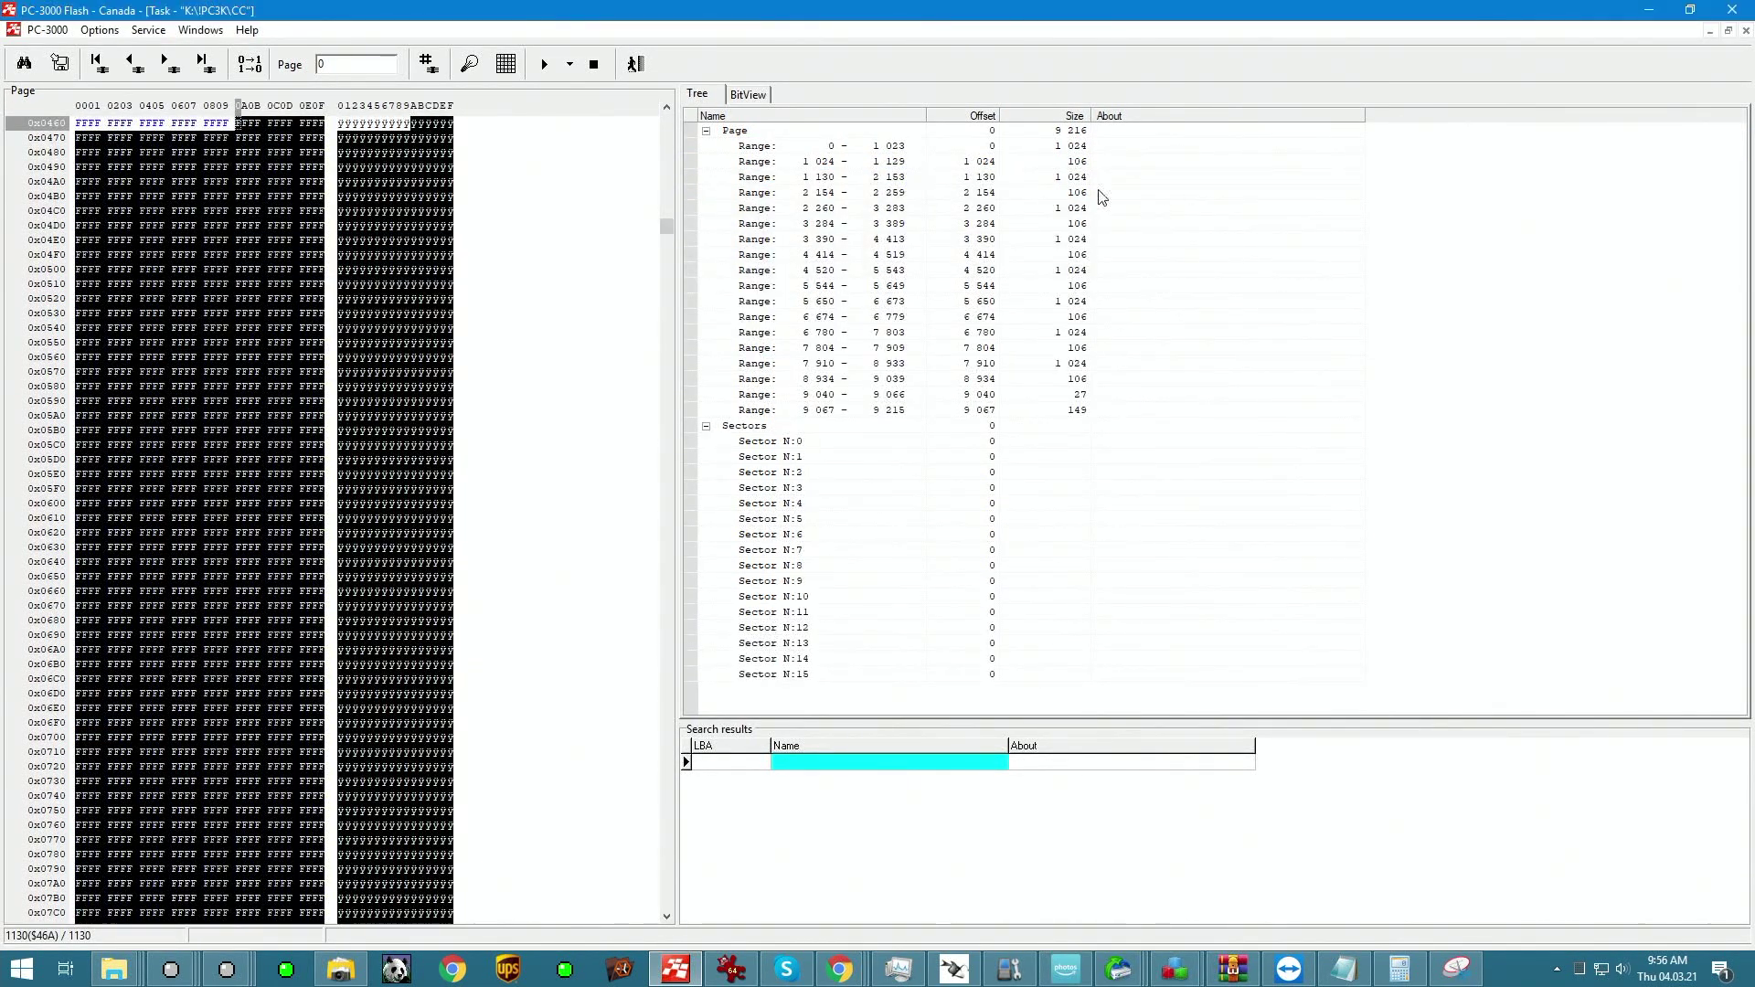
# Divide all the 1024-byte ranges into two 512-byte ranges each.
pyautogui.keyDown('ctrl'); pyautogui.click(1071, 146); pyautogui.keyUp('ctrl')
pyautogui.rightClick(1071, 146)
pyautogui.click(1103, 156)
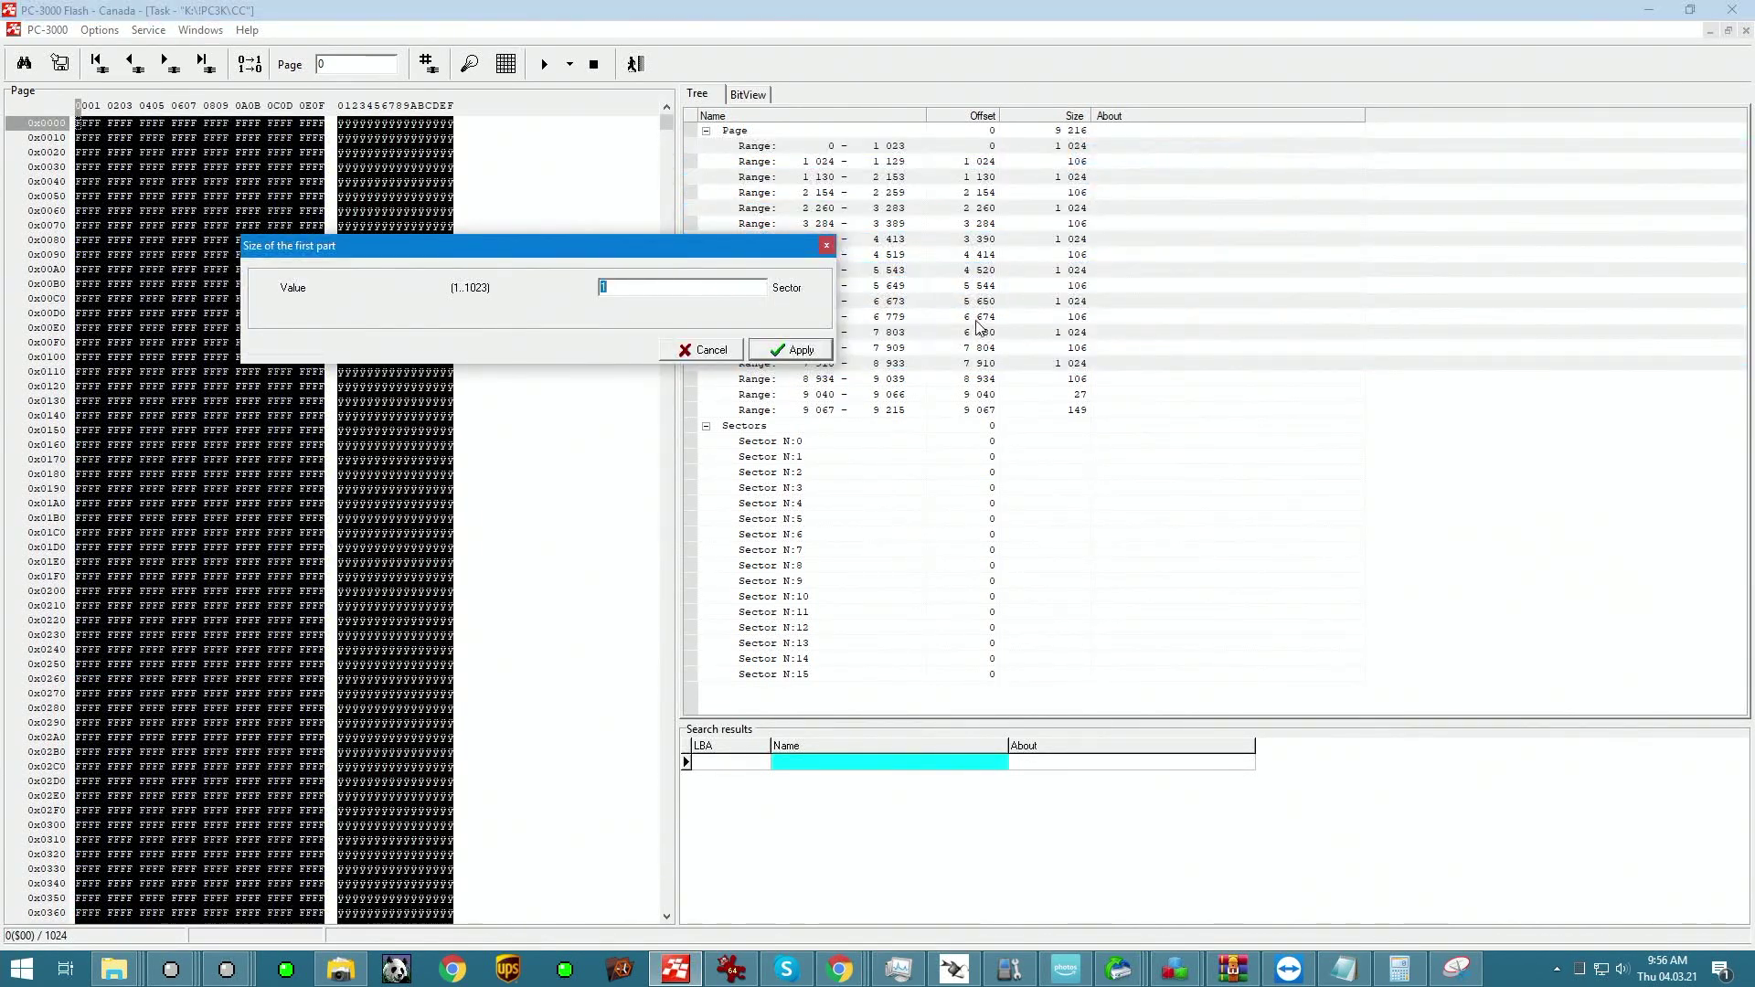
pyautogui.write('512')
pyautogui.press('Return')
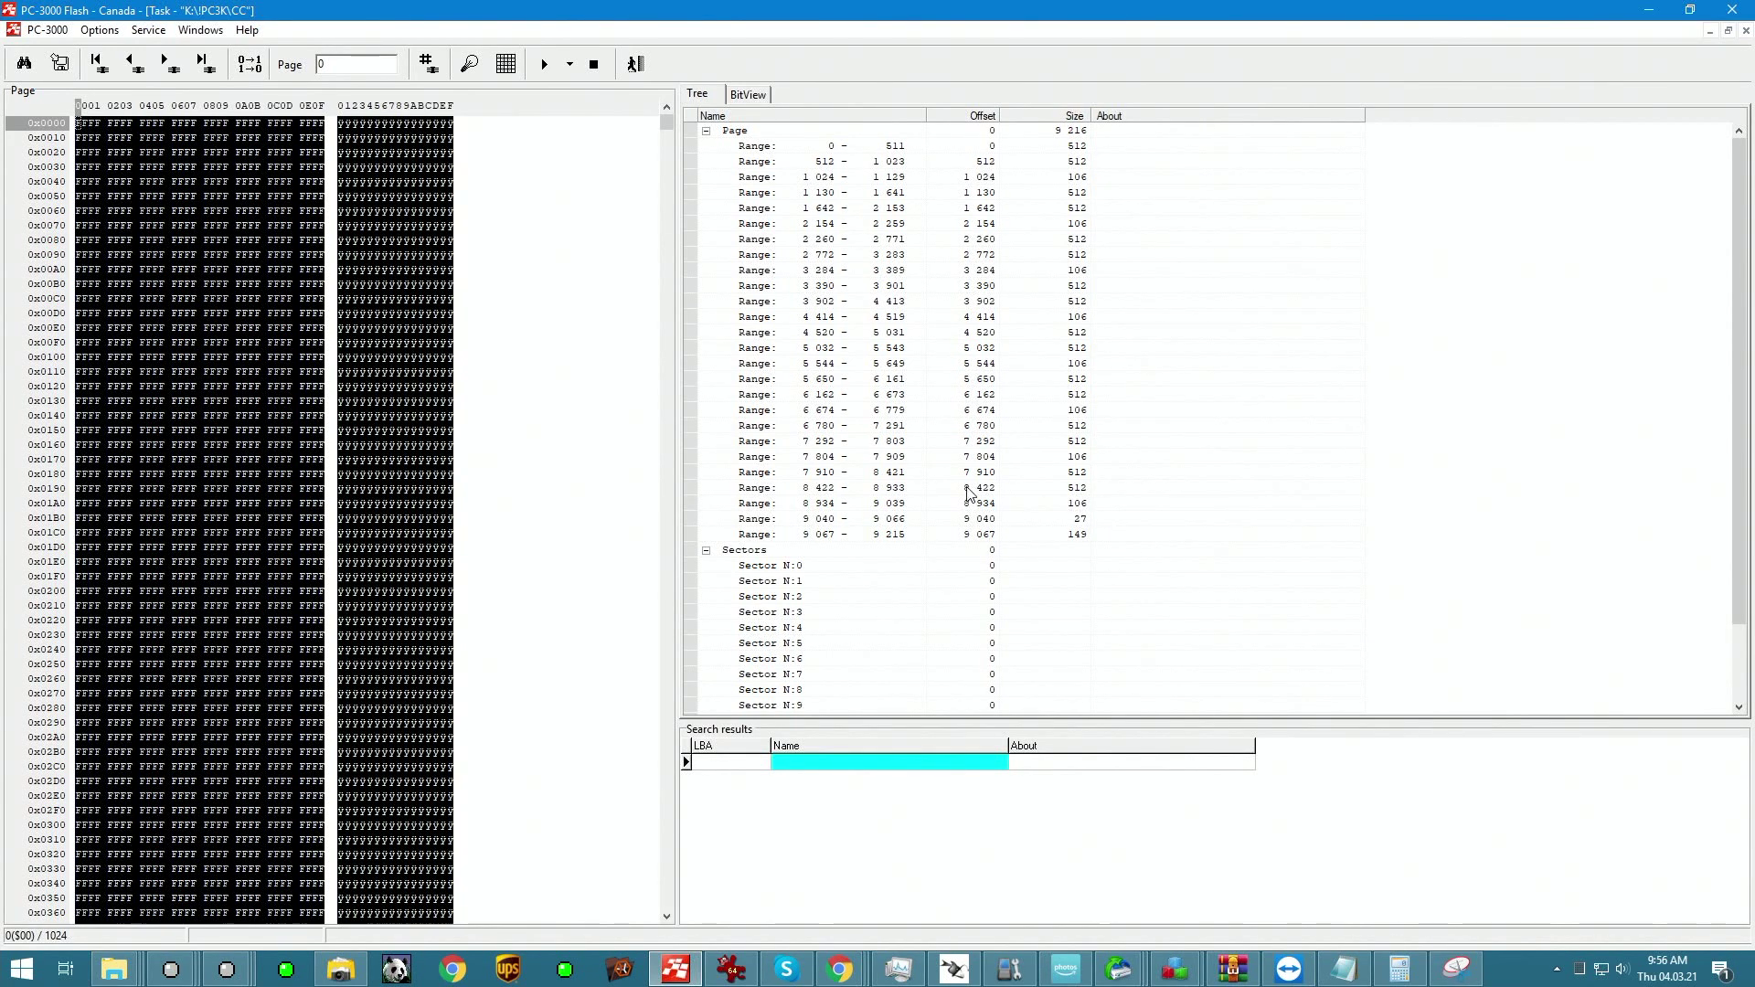
pyautogui.rightClick(1075, 149)
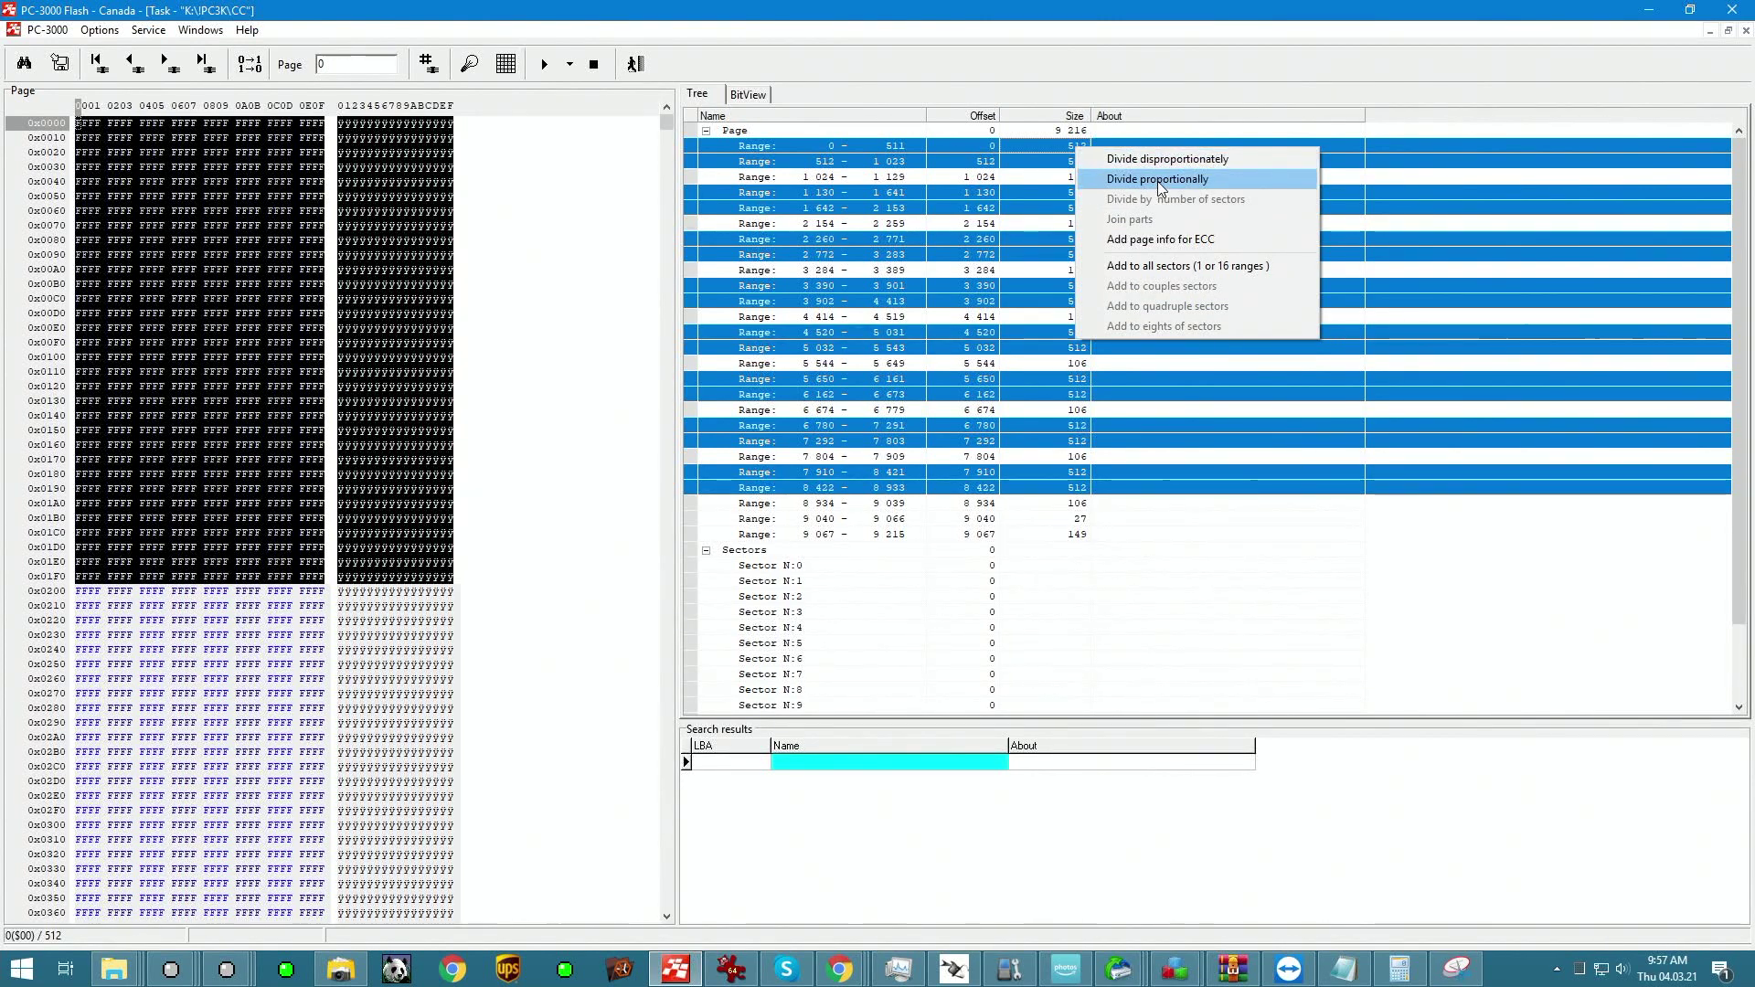
# Add the 512-byte ranges and the 27-byte range at 9040 to all sectors.
pyautogui.click(1159, 266)
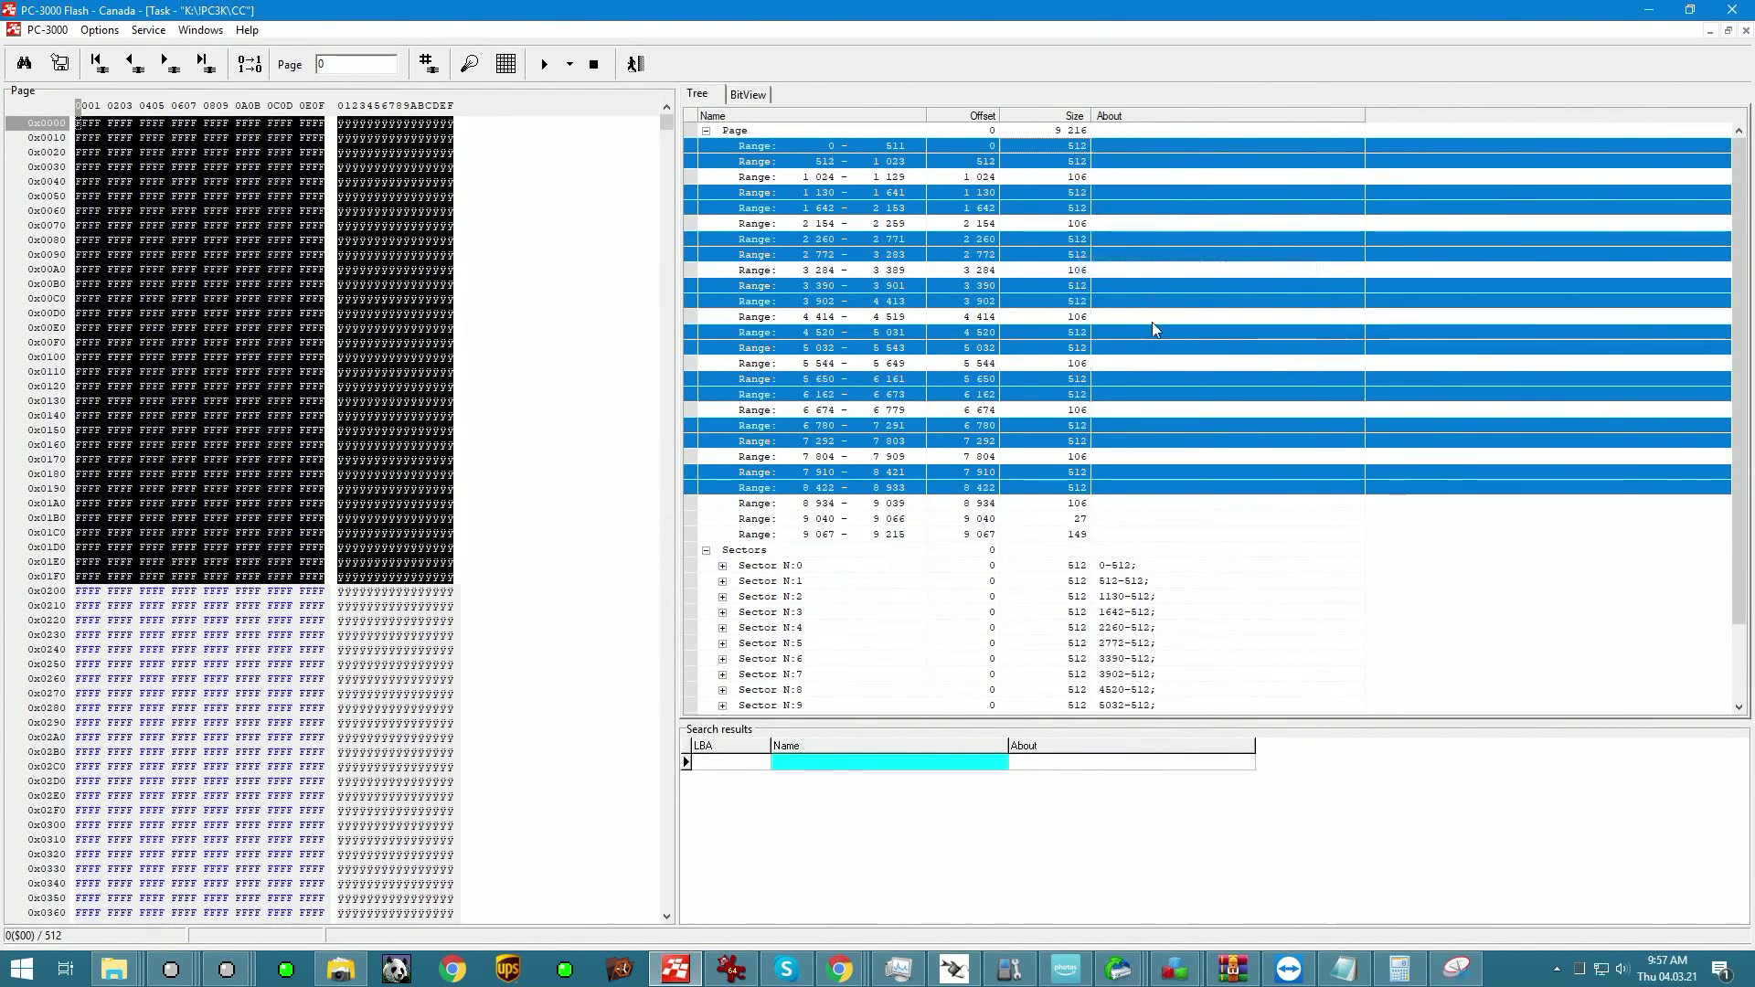
pyautogui.click(1184, 643)
pyautogui.rightClick(1056, 473)
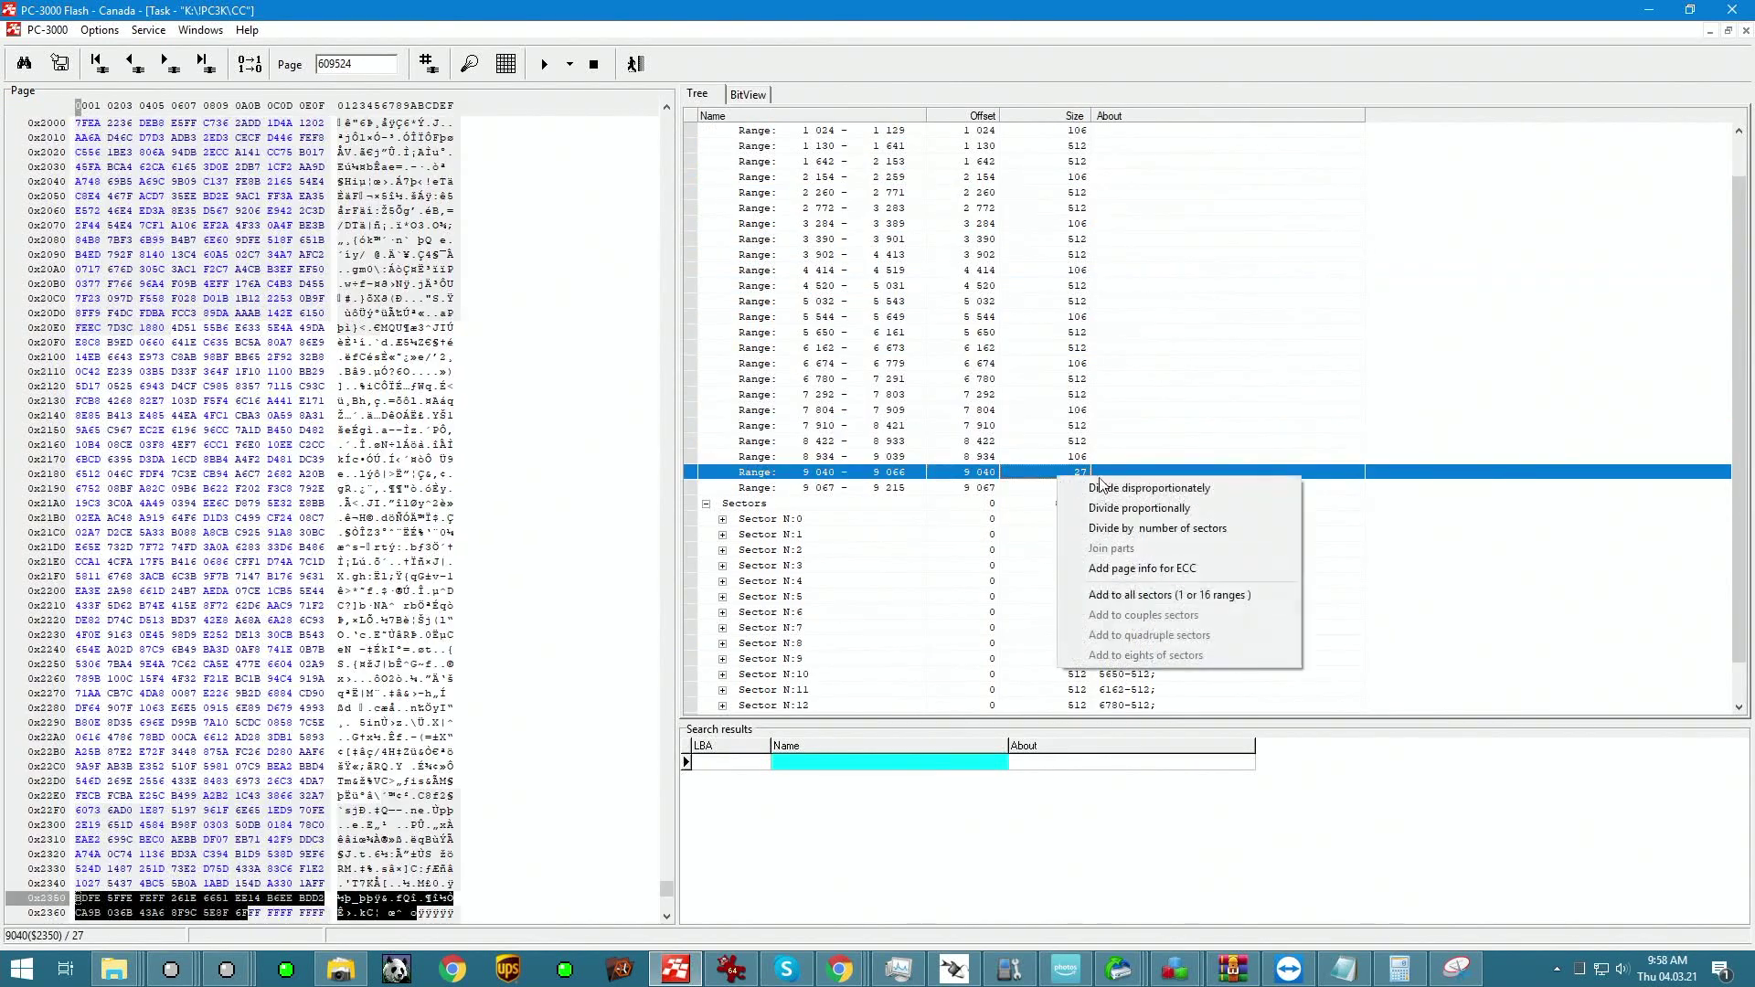
pyautogui.click(1169, 595)
# Apply the page transformation to all pages and acknowledge the success message.
pyautogui.click(569, 64)
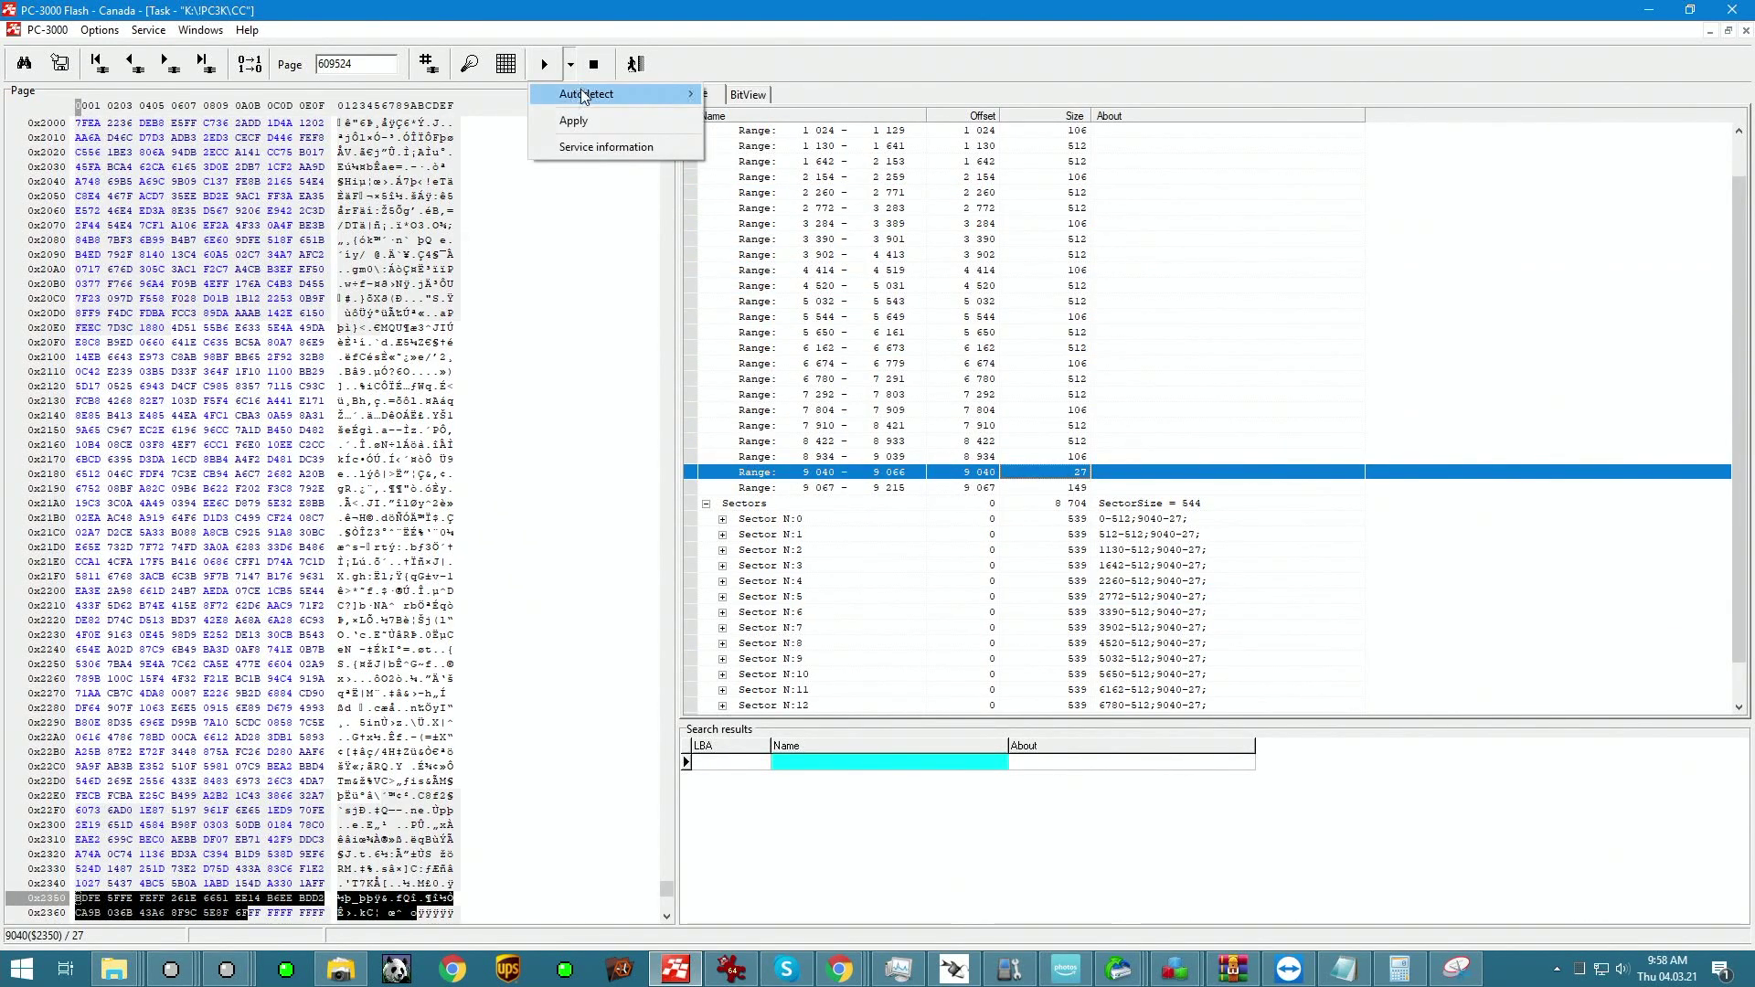
pyautogui.click(627, 121)
pyautogui.click(1016, 551)
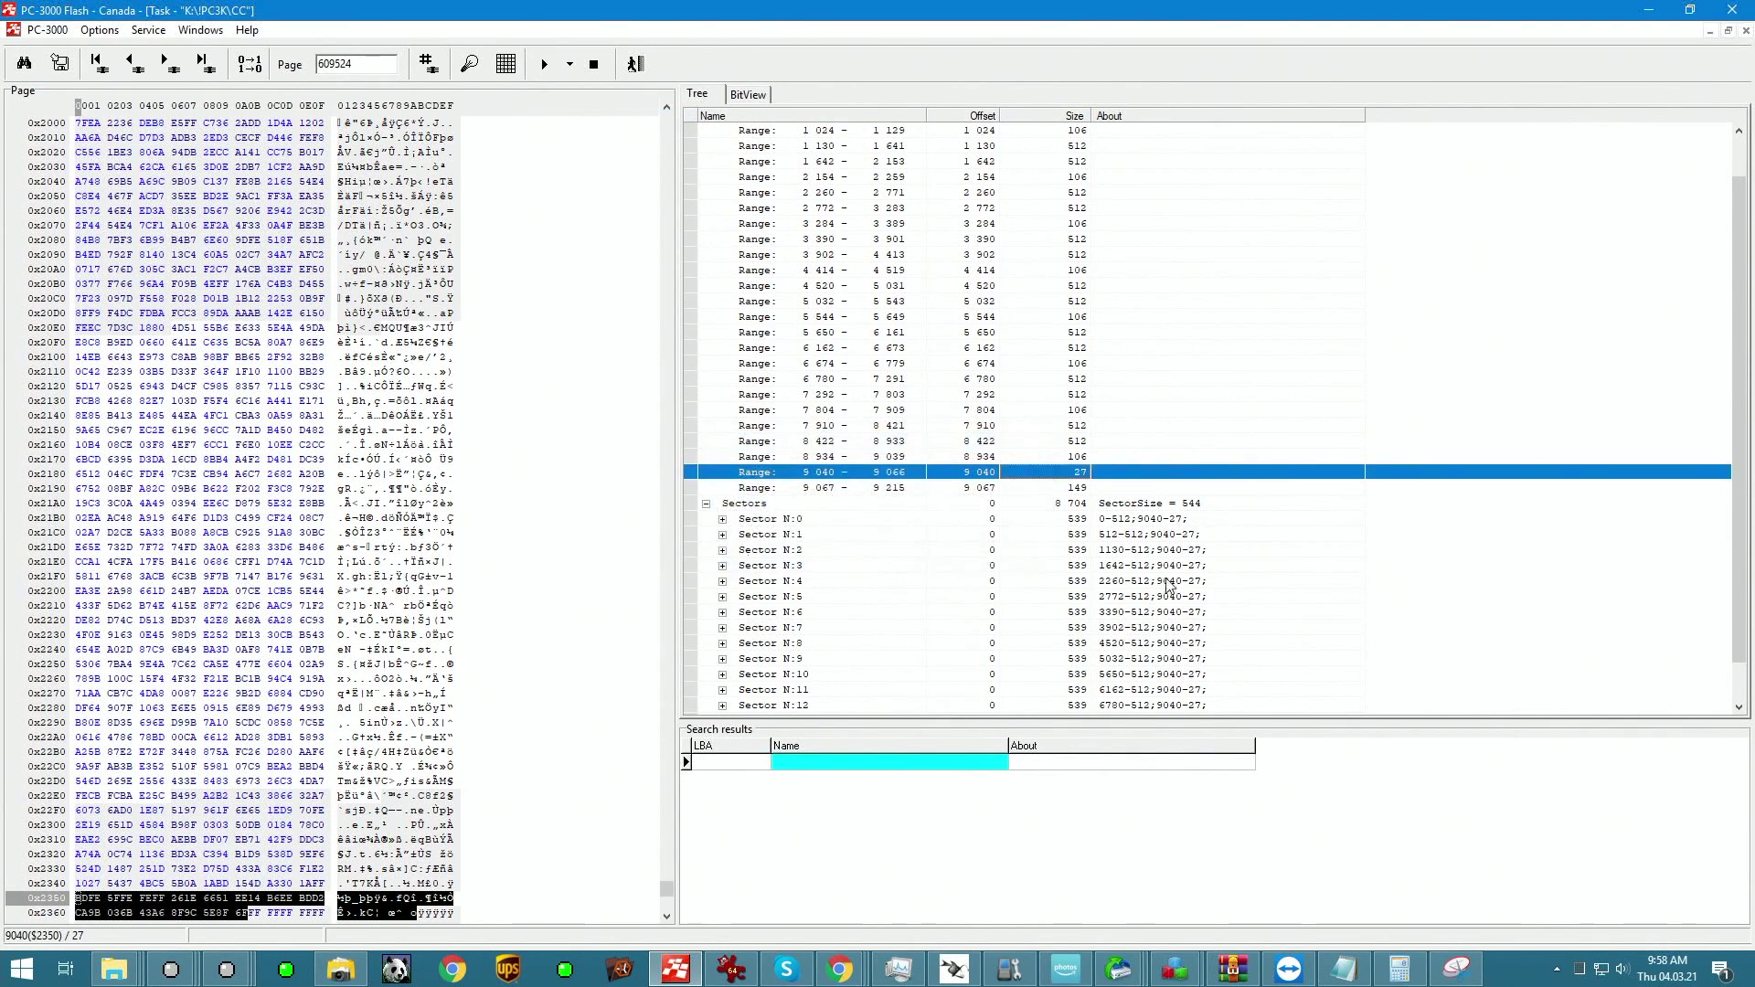
# Open the Transformation graph under Results of preparation.
pyautogui.click(637, 66)
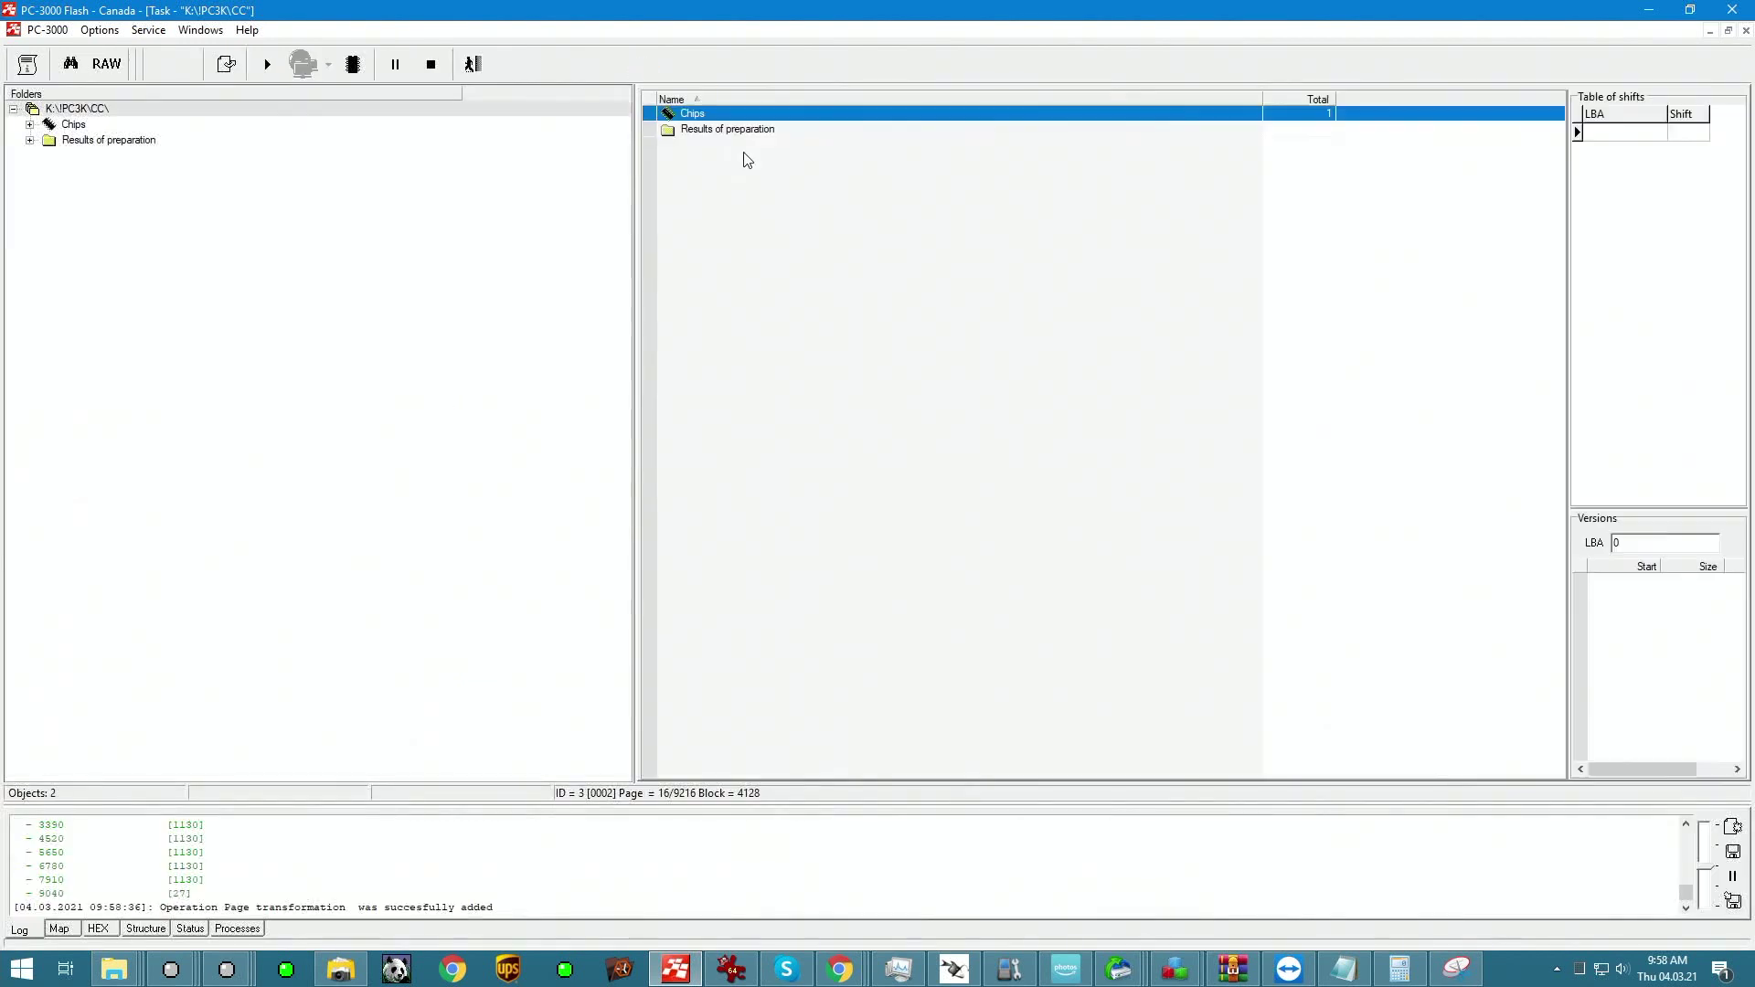
pyautogui.click(748, 129)
pyautogui.doubleClick(716, 114)
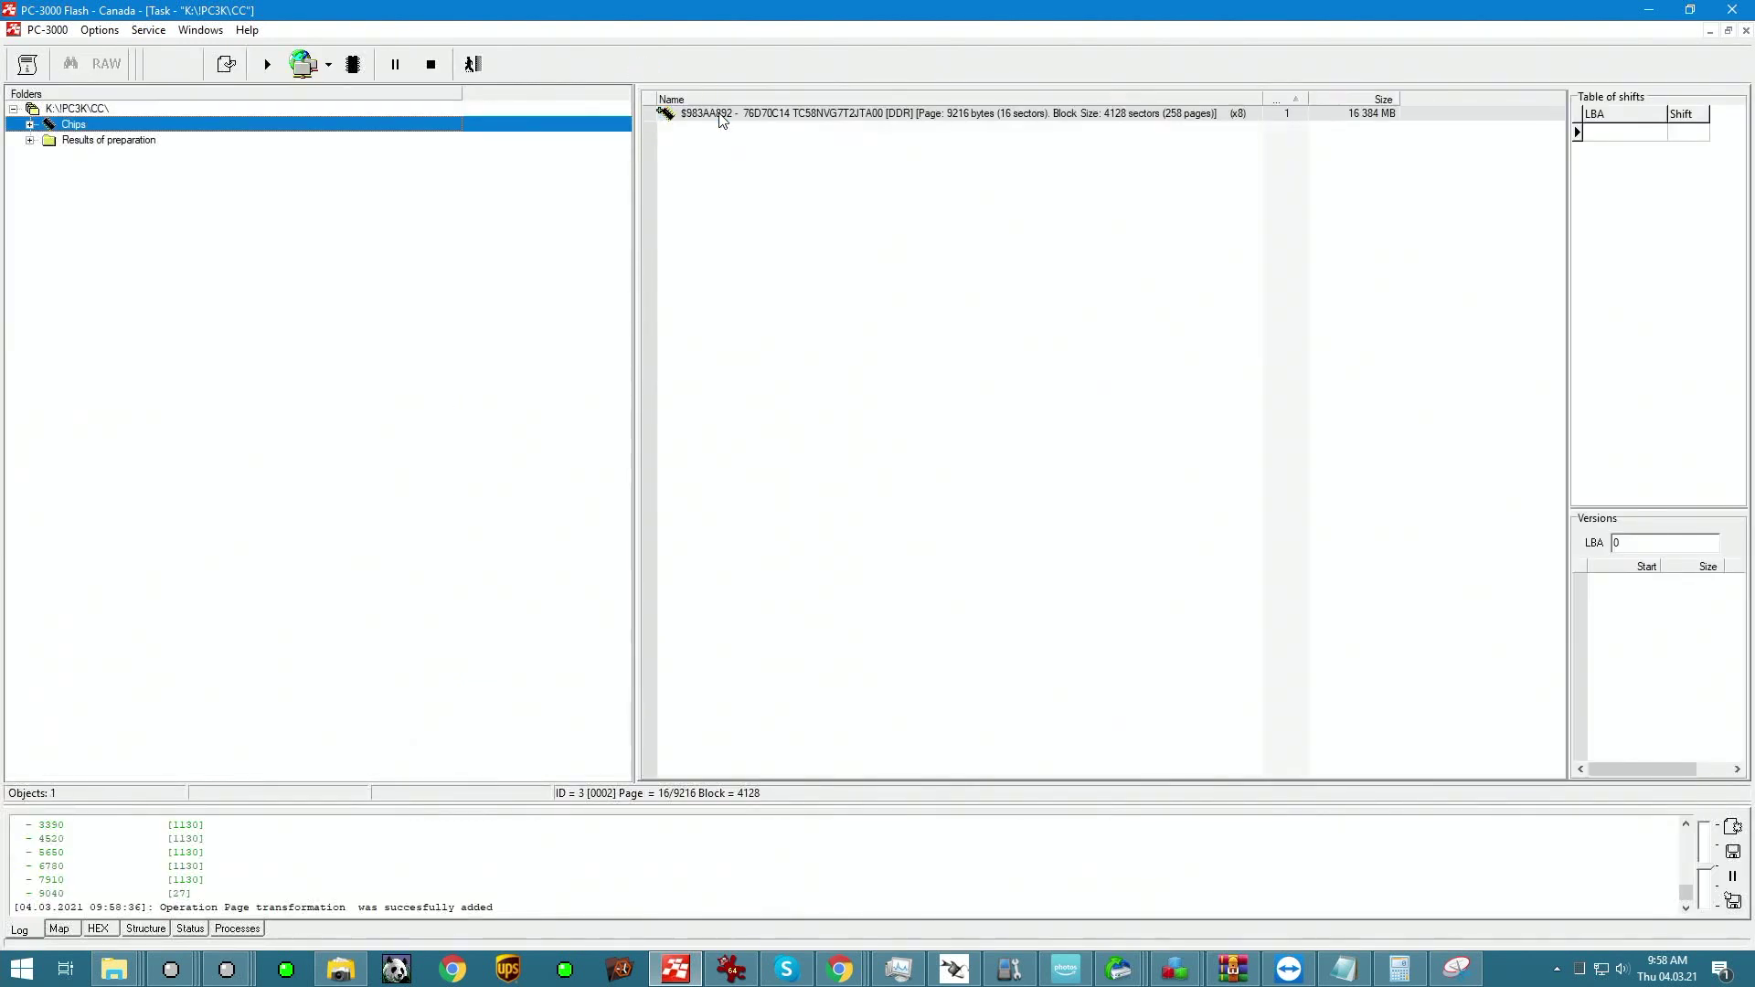
pyautogui.doubleClick(66, 143)
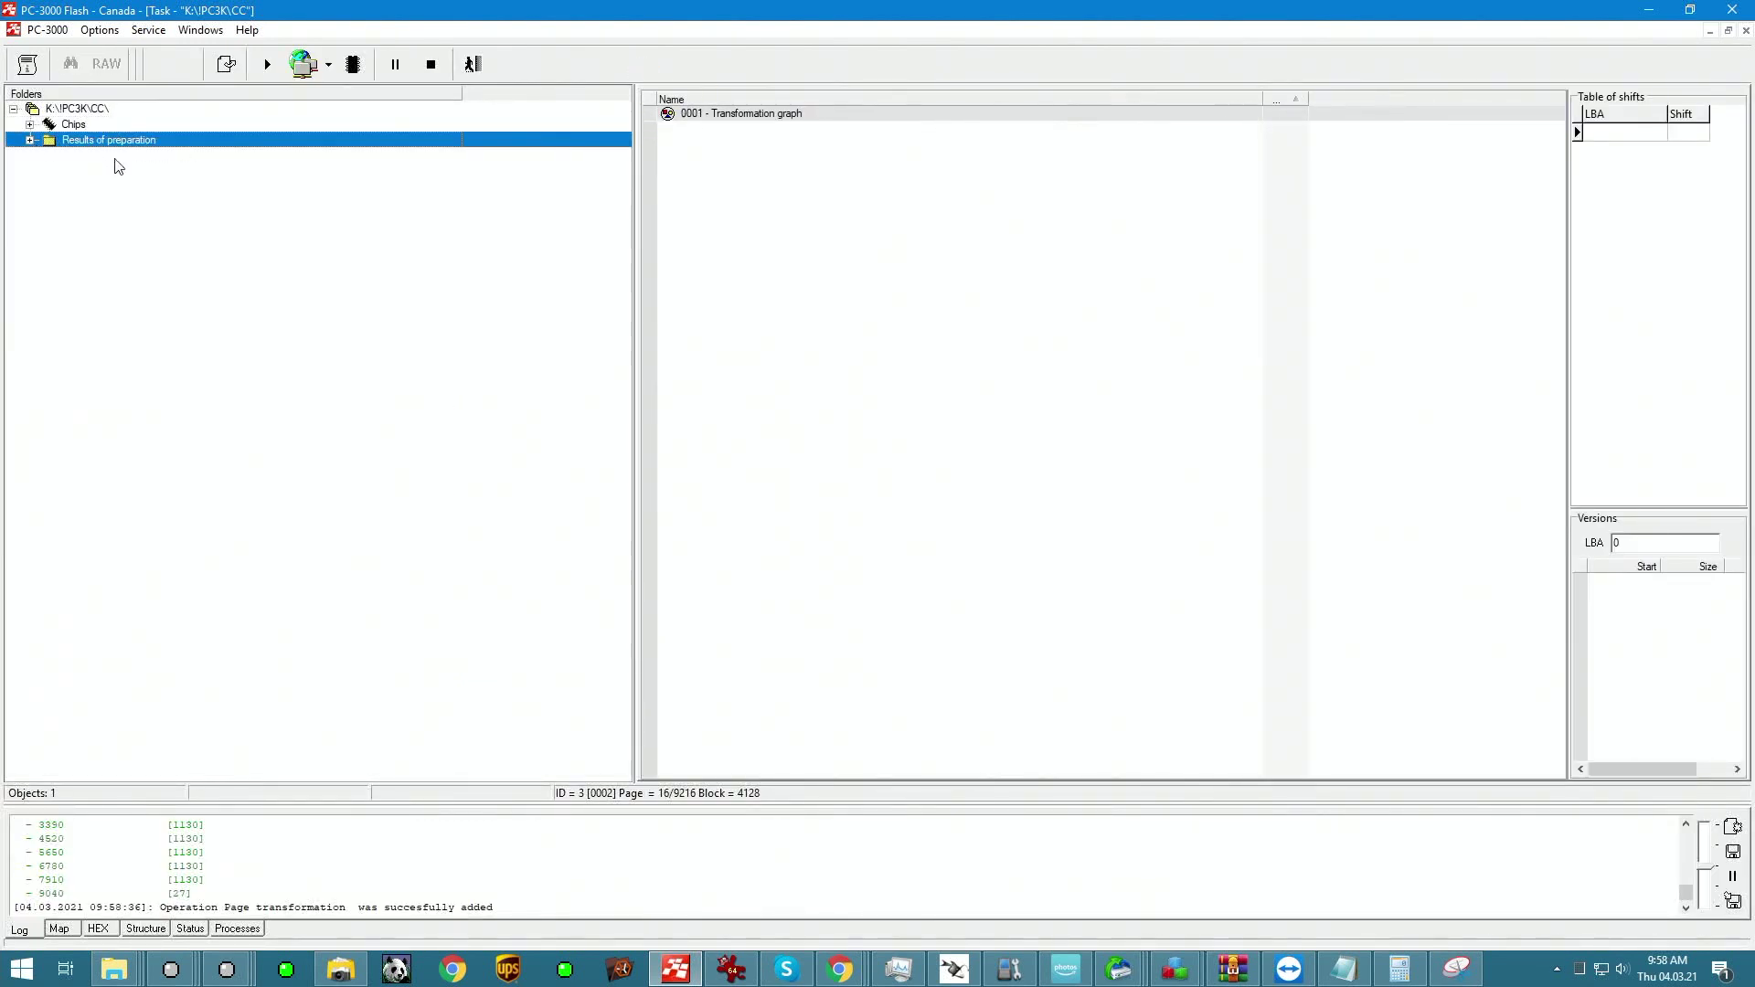
pyautogui.click(85, 157)
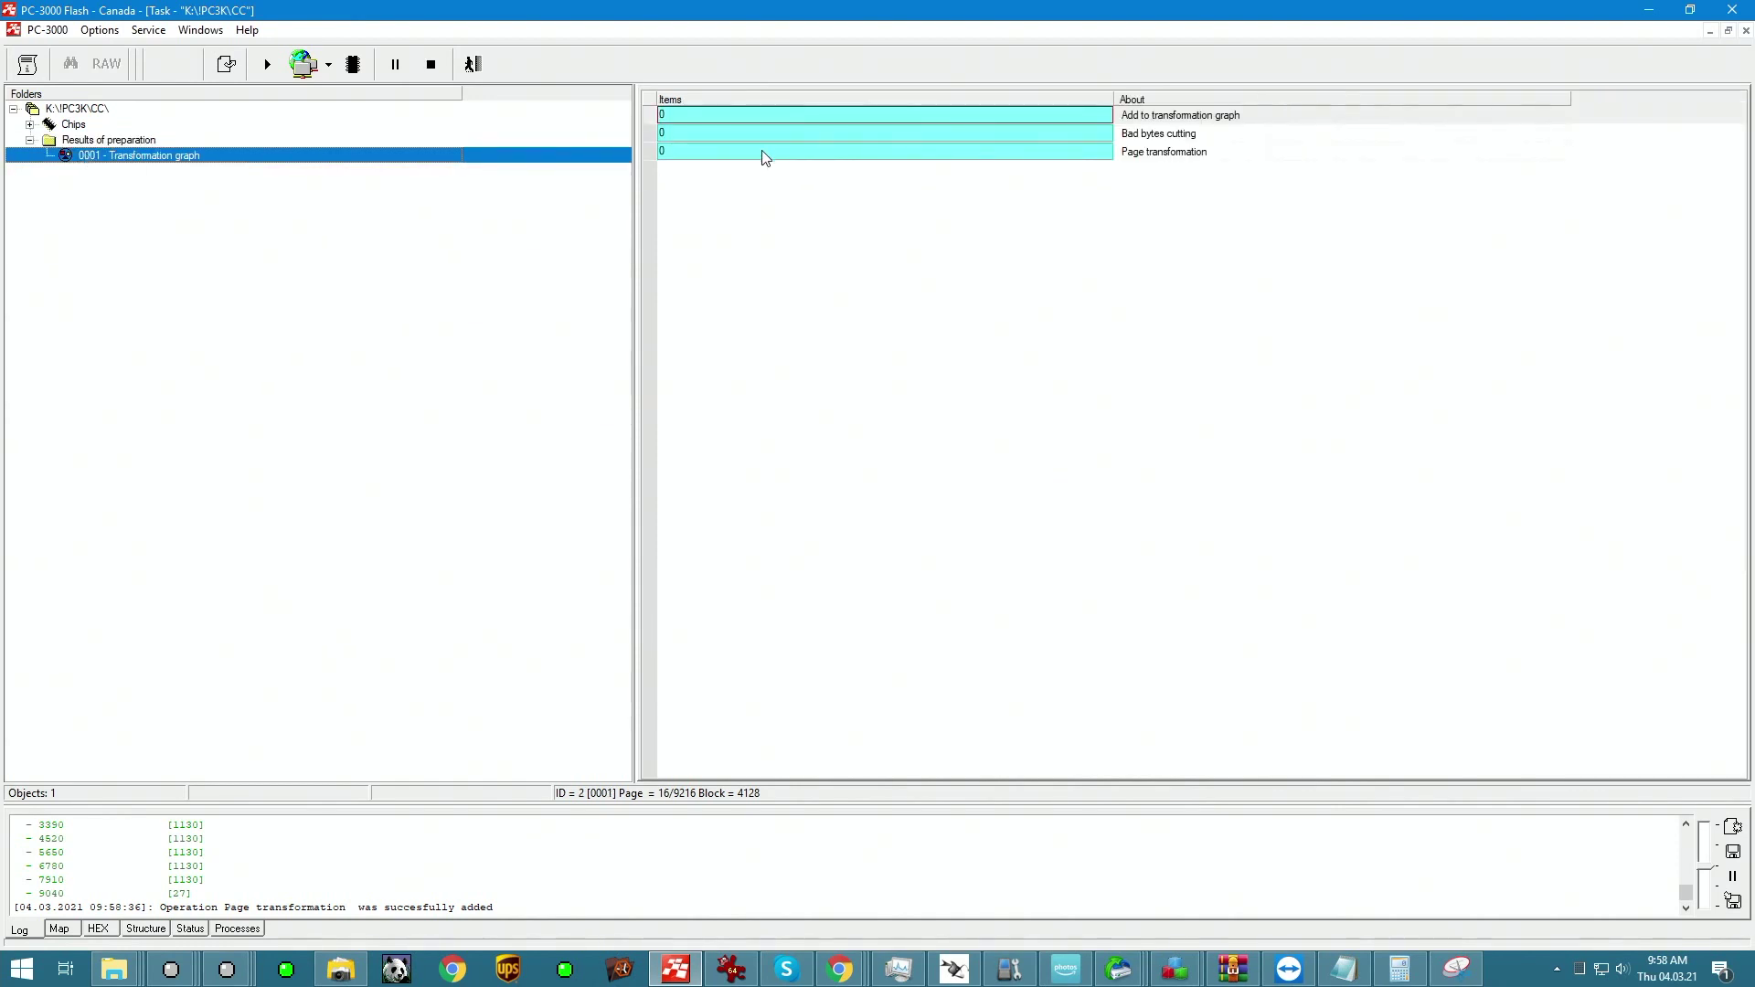
# Run 010 - XOR analysis on the Page transformation stage and continue with the detected candidates.
pyautogui.rightClick(764, 156)
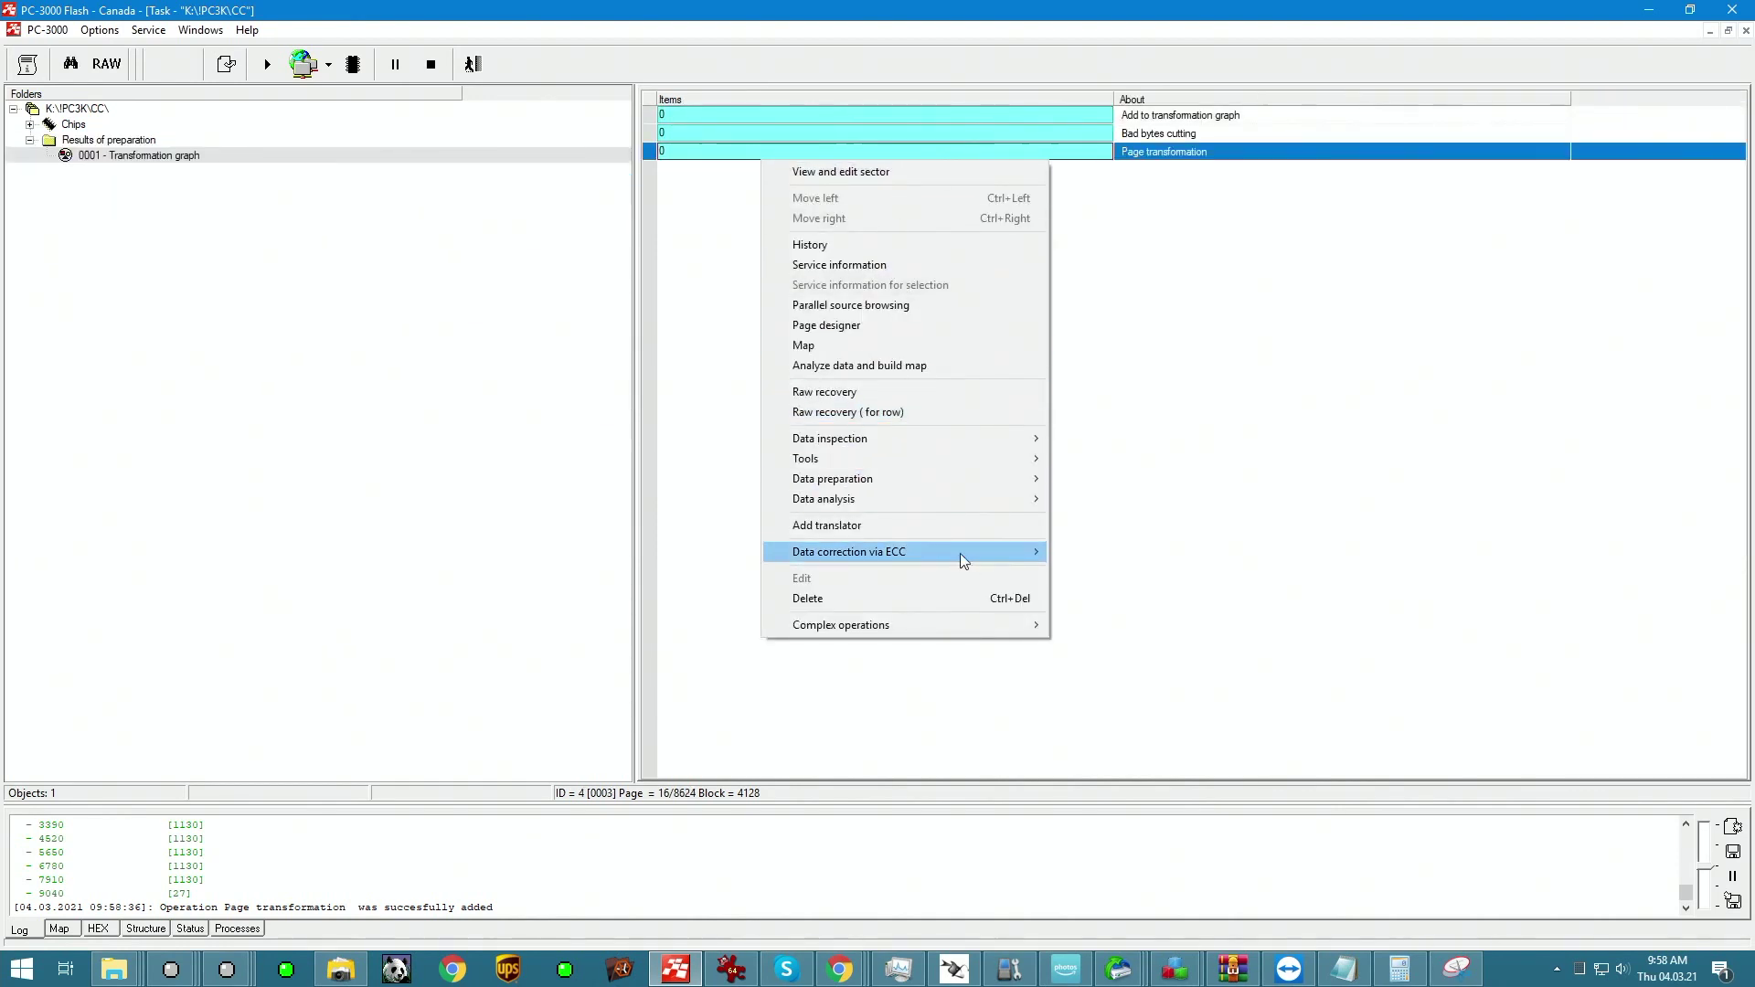
pyautogui.moveTo(1033, 448)
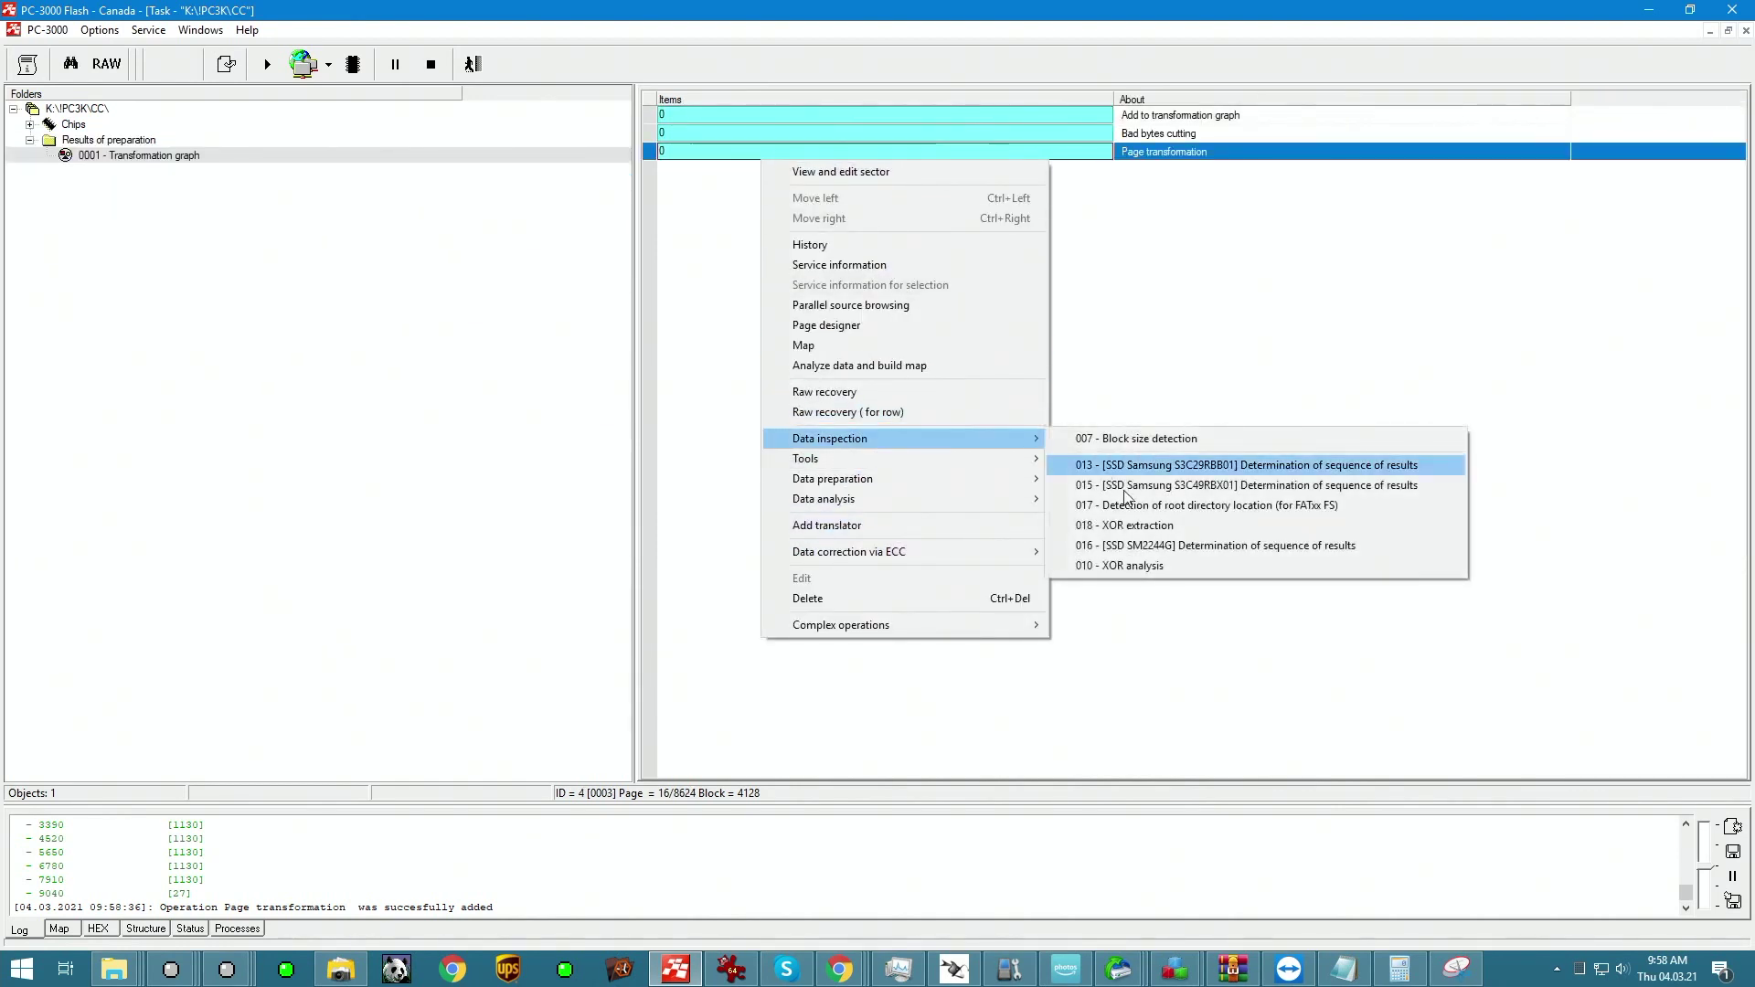
pyautogui.click(1157, 568)
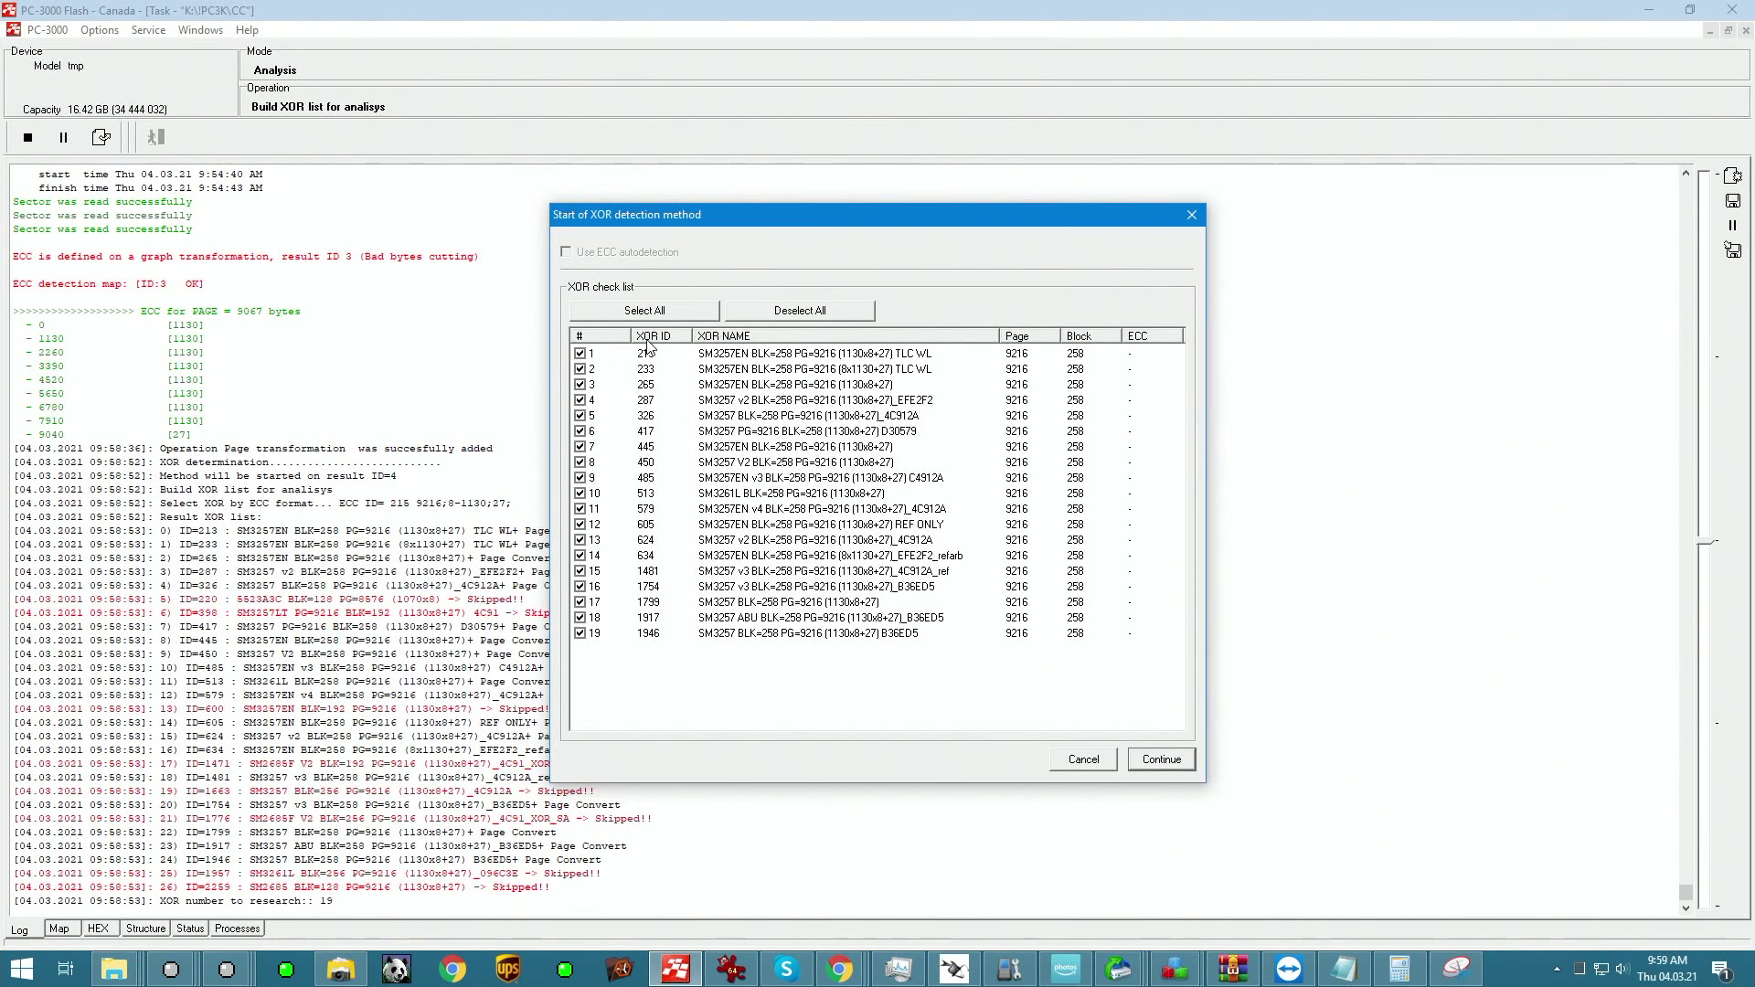
pyautogui.click(1157, 764)
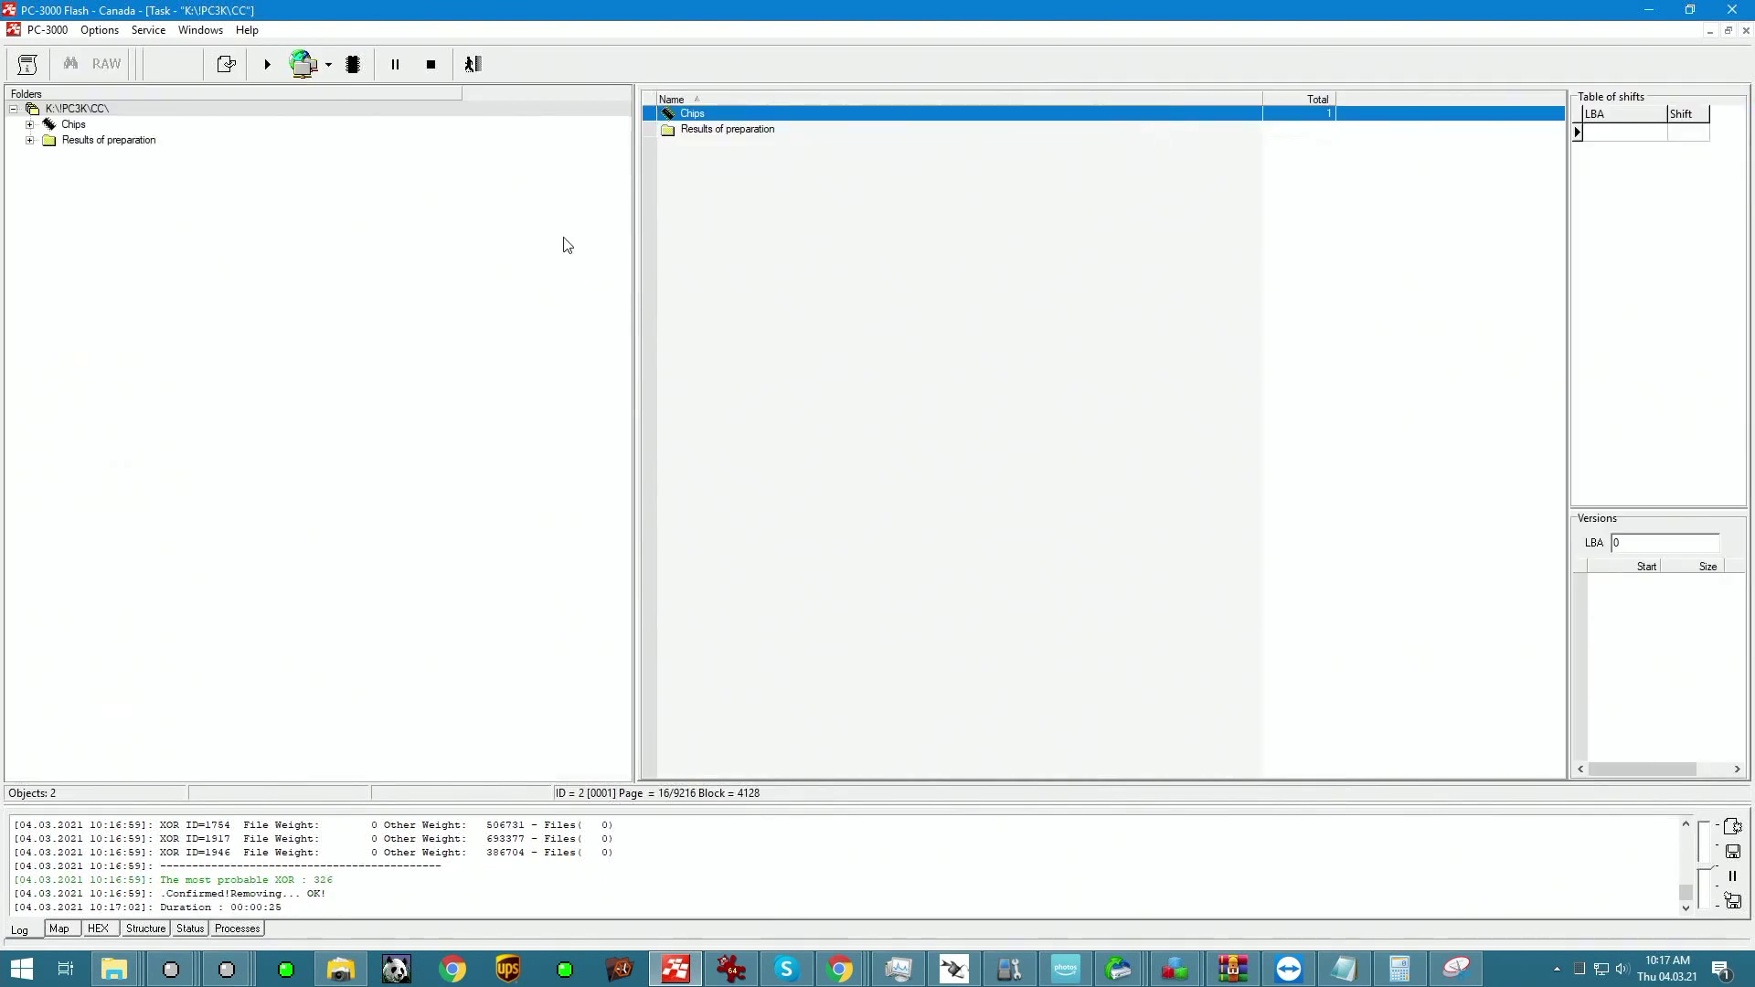
# Reopen the Transformation graph to check the new XOR 326 stage ahead of Page transformation.
pyautogui.click(762, 129)
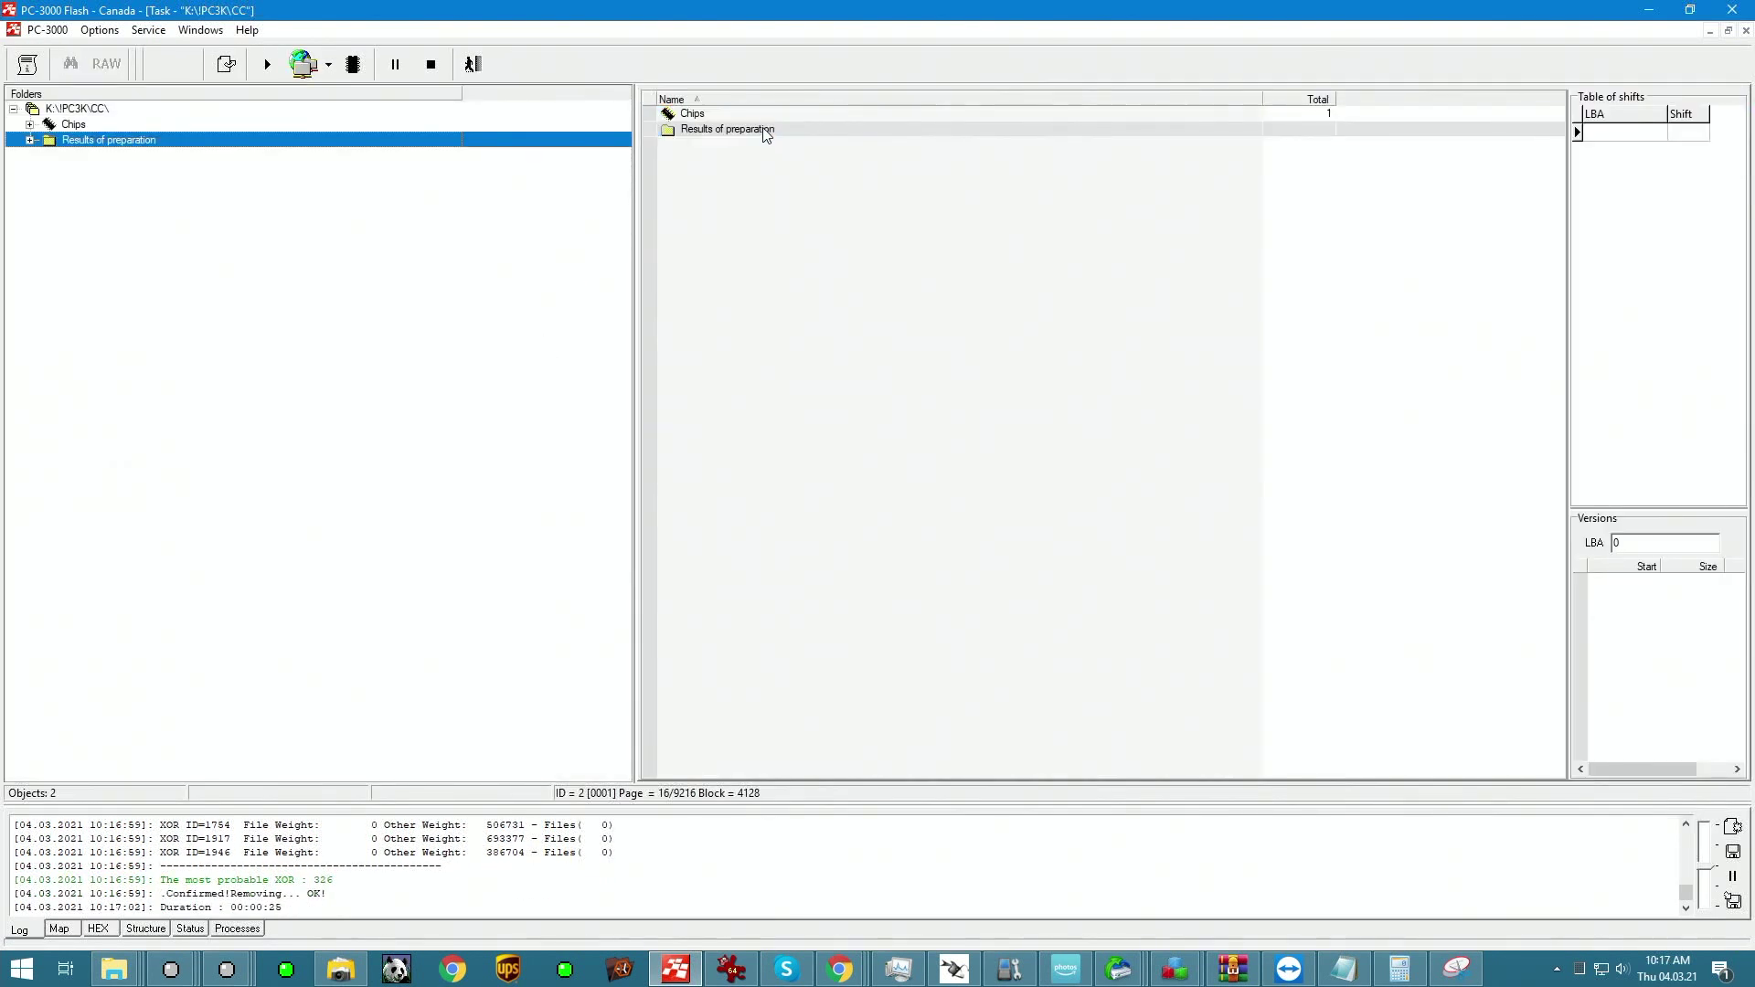
pyautogui.doubleClick(766, 131)
pyautogui.doubleClick(755, 115)
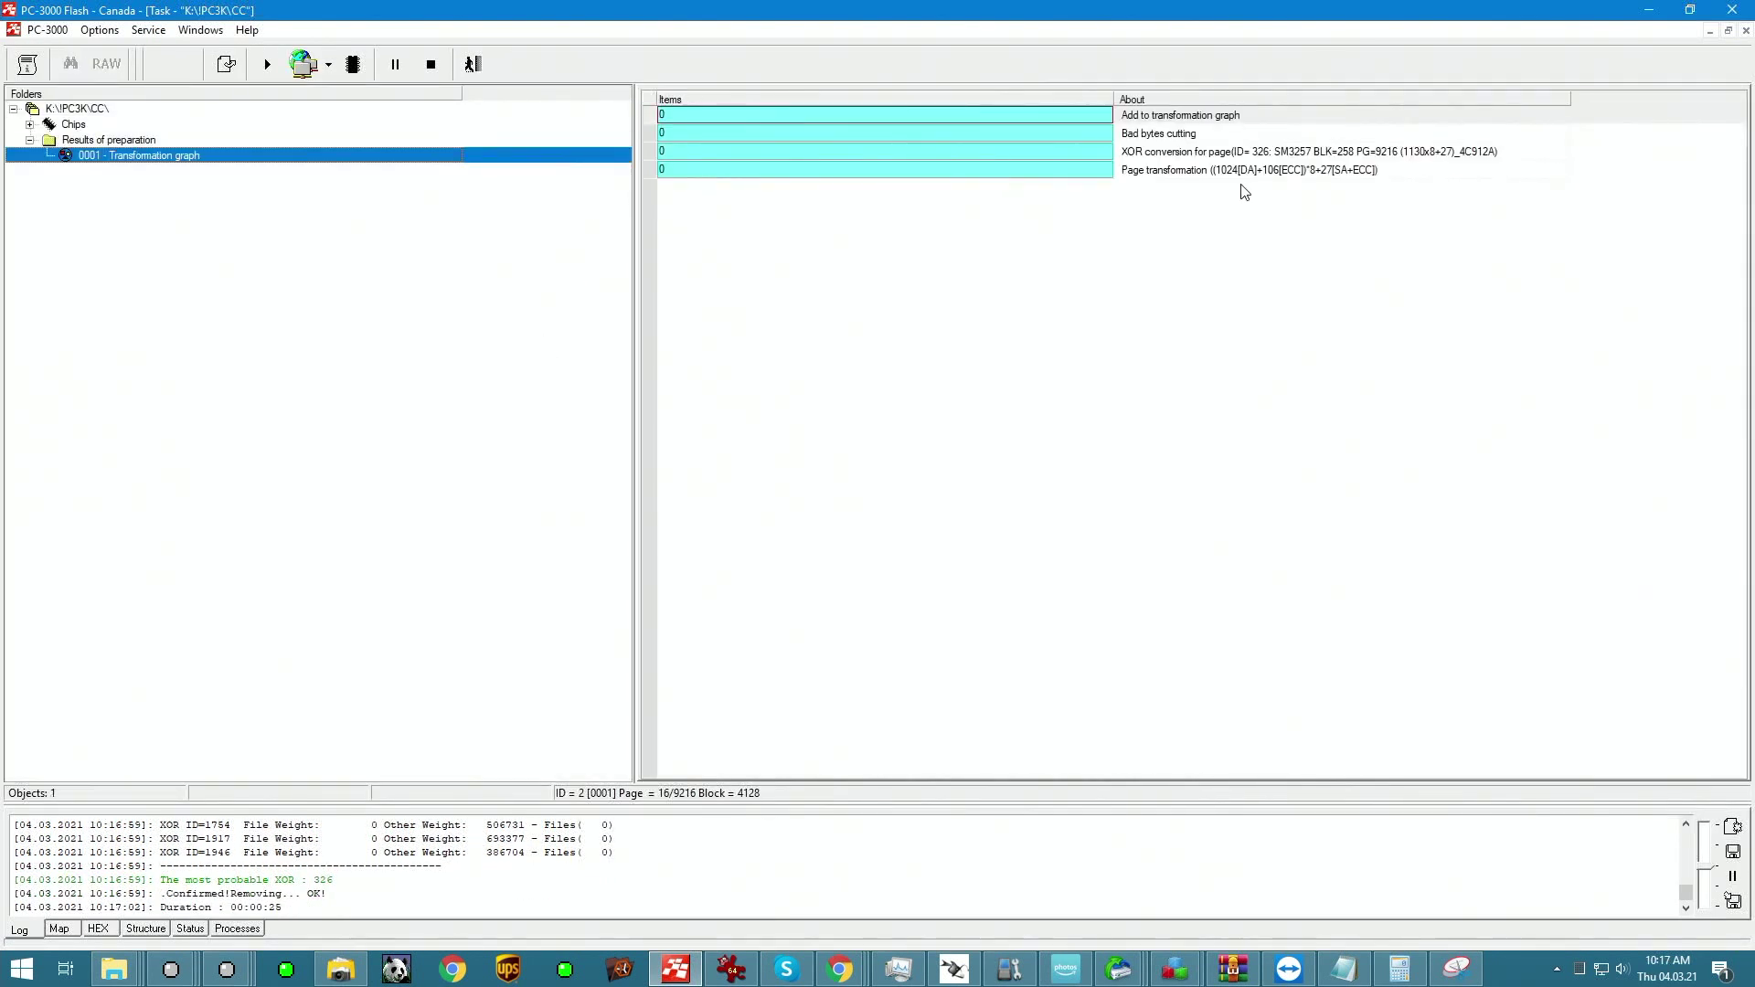
pyautogui.click(1244, 155)
pyautogui.click(1243, 170)
pyautogui.rightClick(1224, 176)
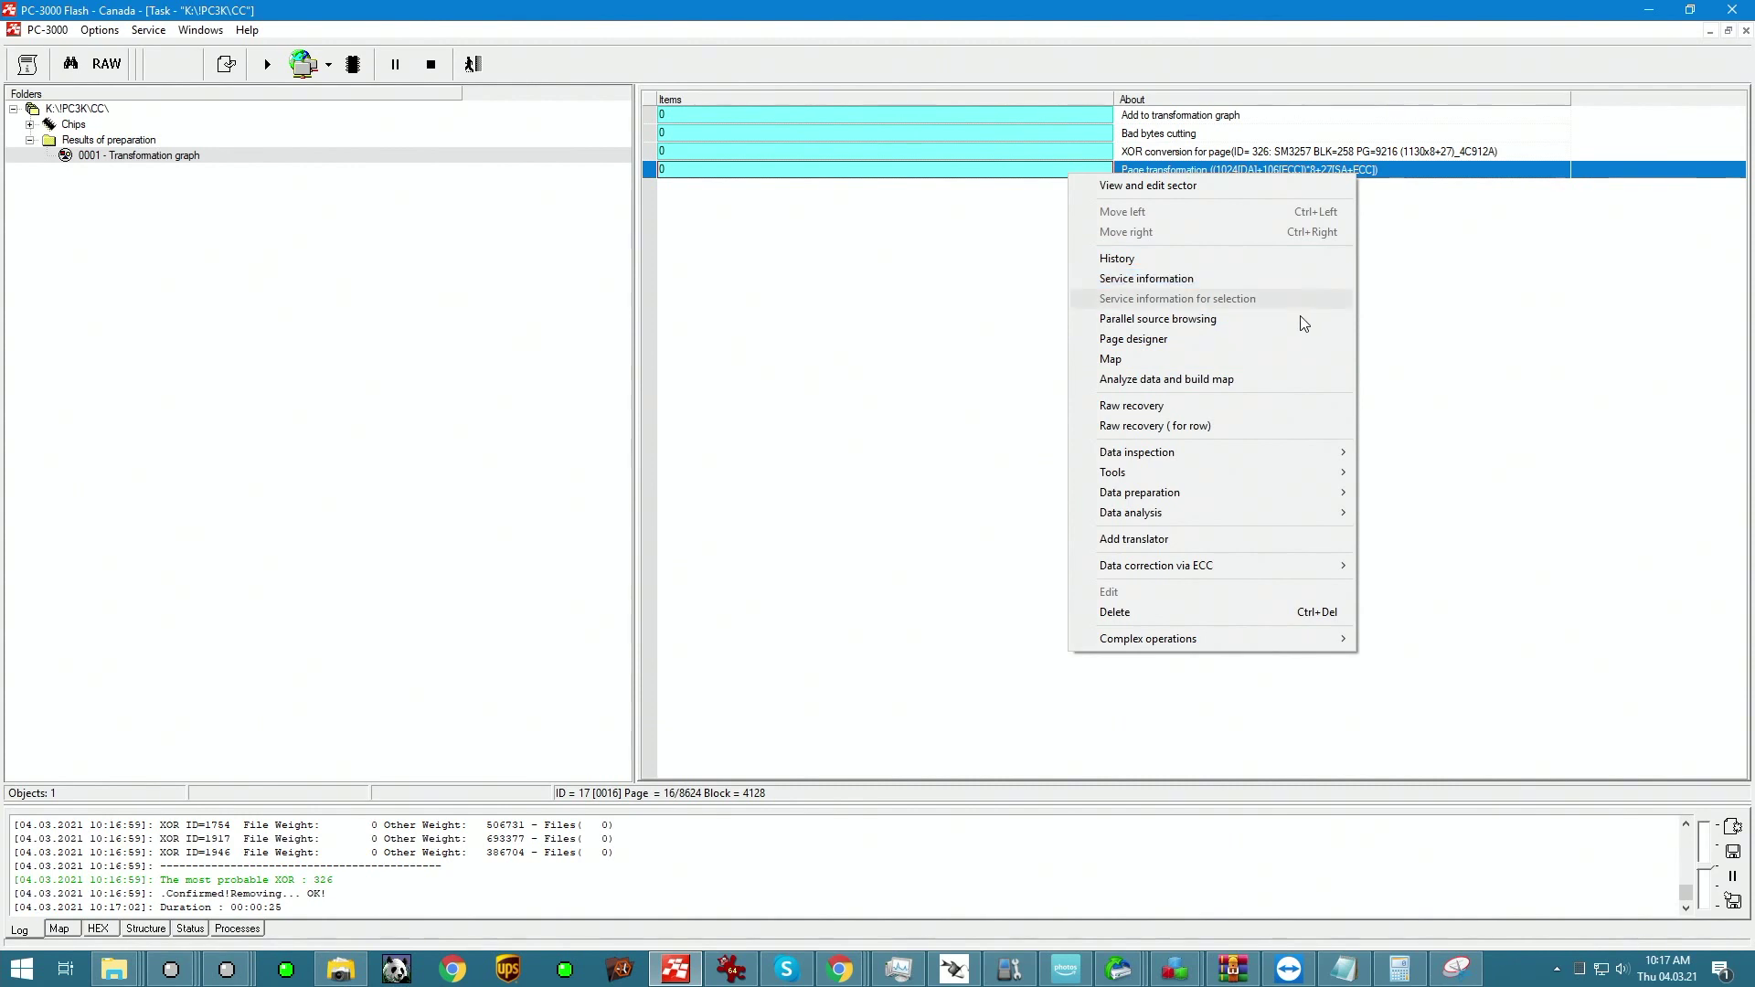
# Add a 005 - Split by Block stage with 4128-sector blocks after Page transformation.
pyautogui.moveTo(1312, 493)
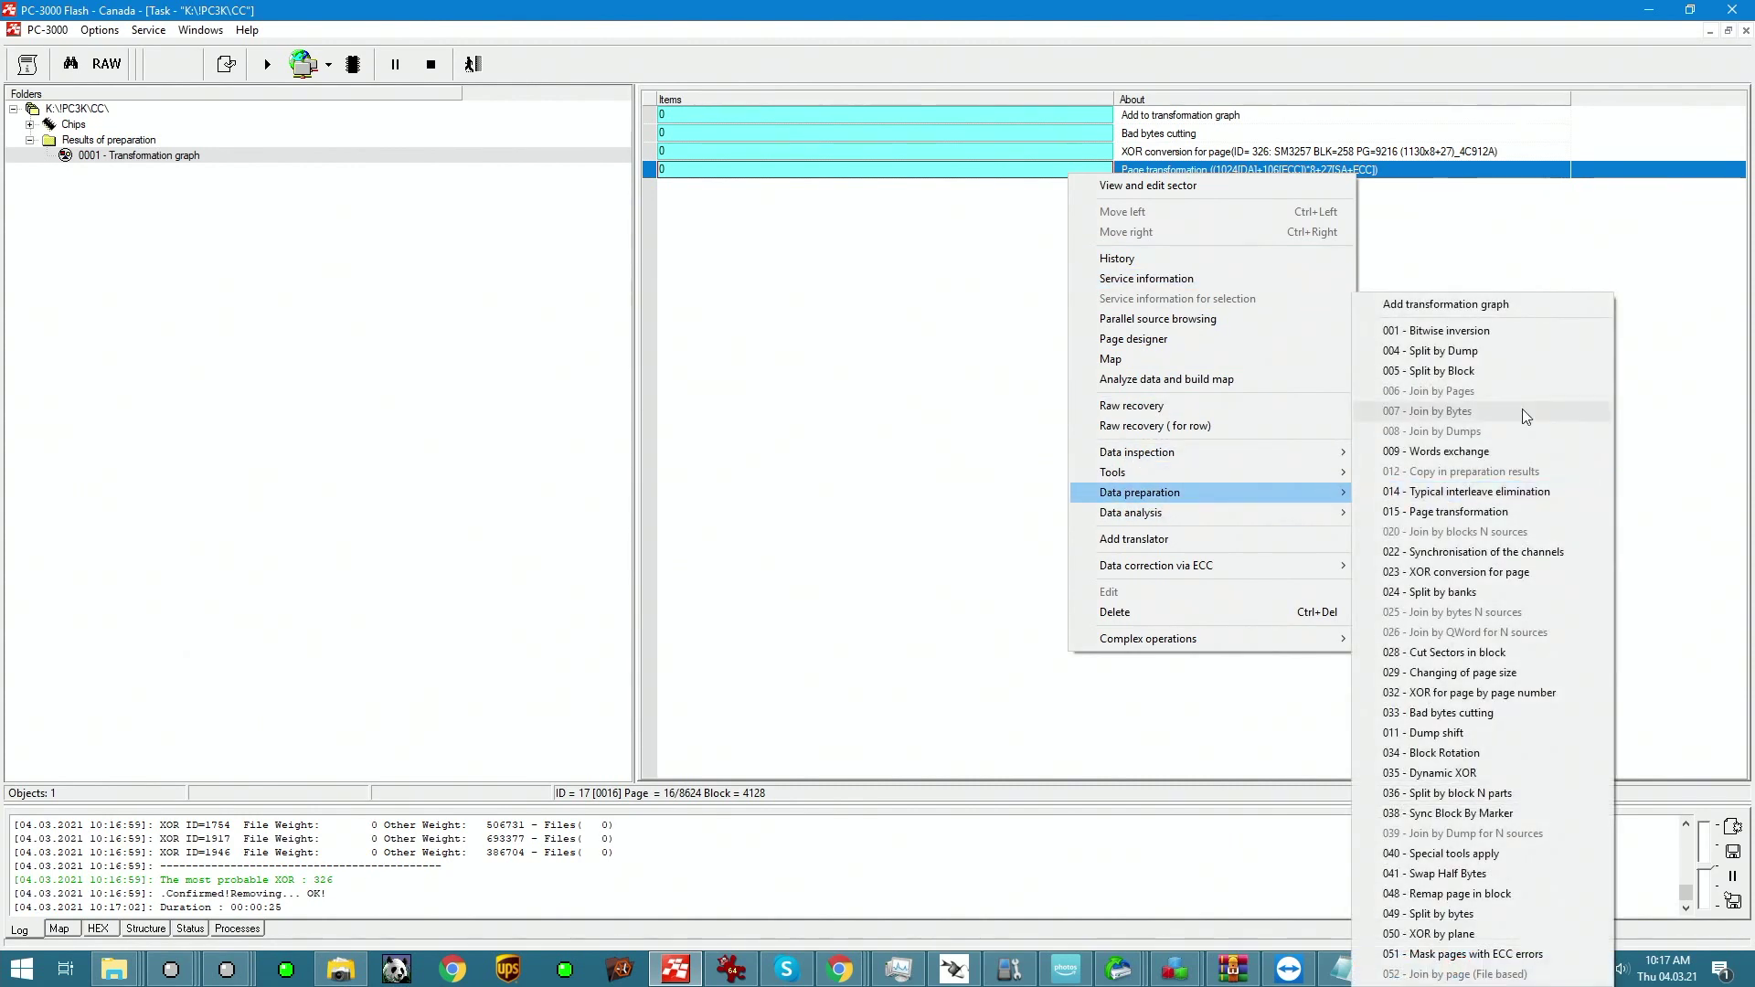
pyautogui.click(1531, 368)
pyautogui.click(1042, 518)
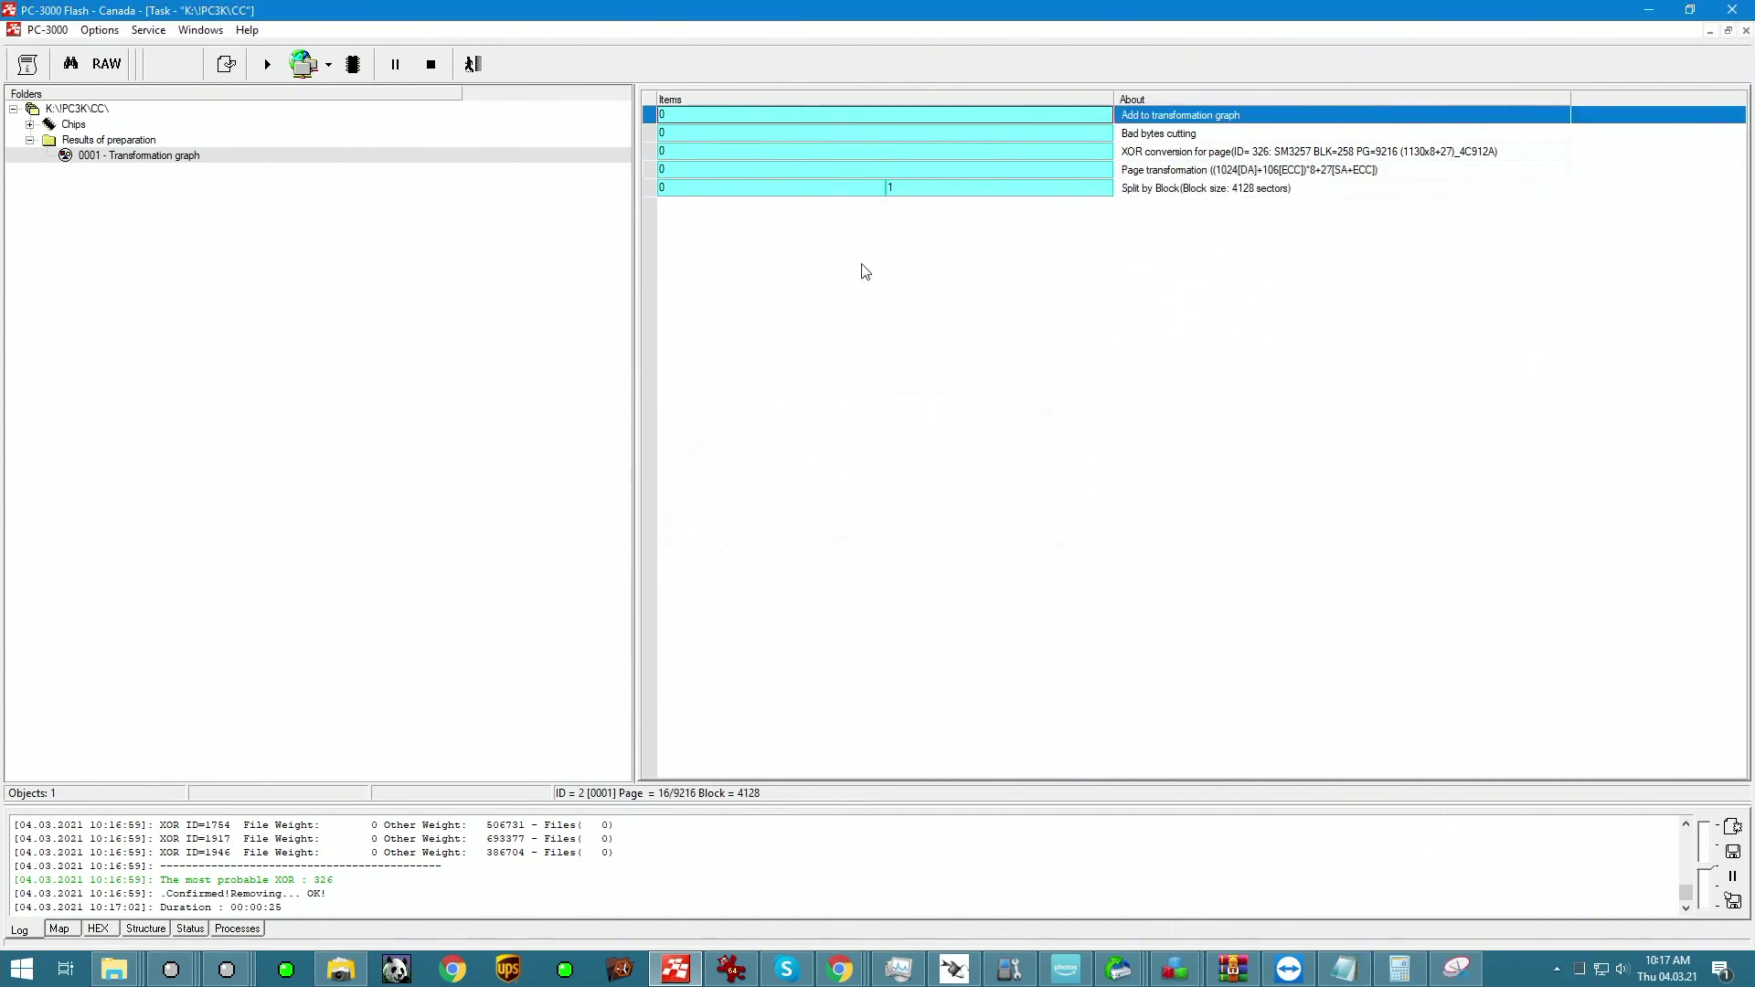
# Inspect the Split by Block stage's split blocks side by side in the viewer.
pyautogui.click(844, 192)
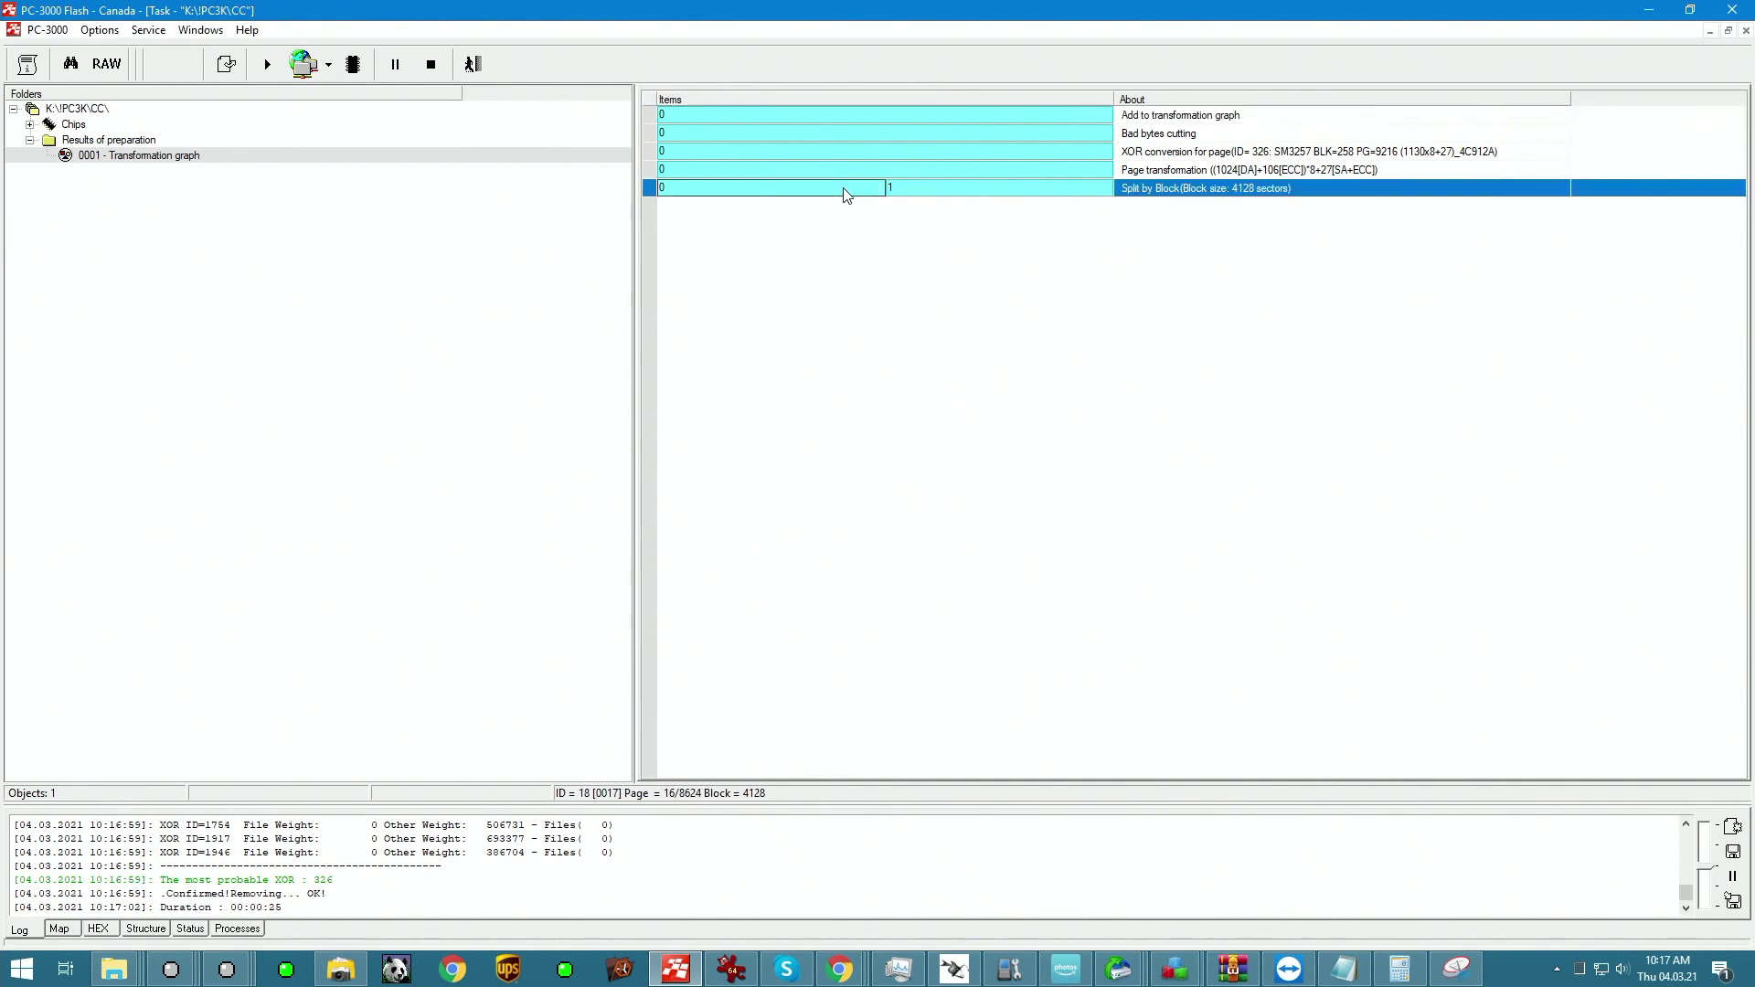
pyautogui.rightClick(915, 188)
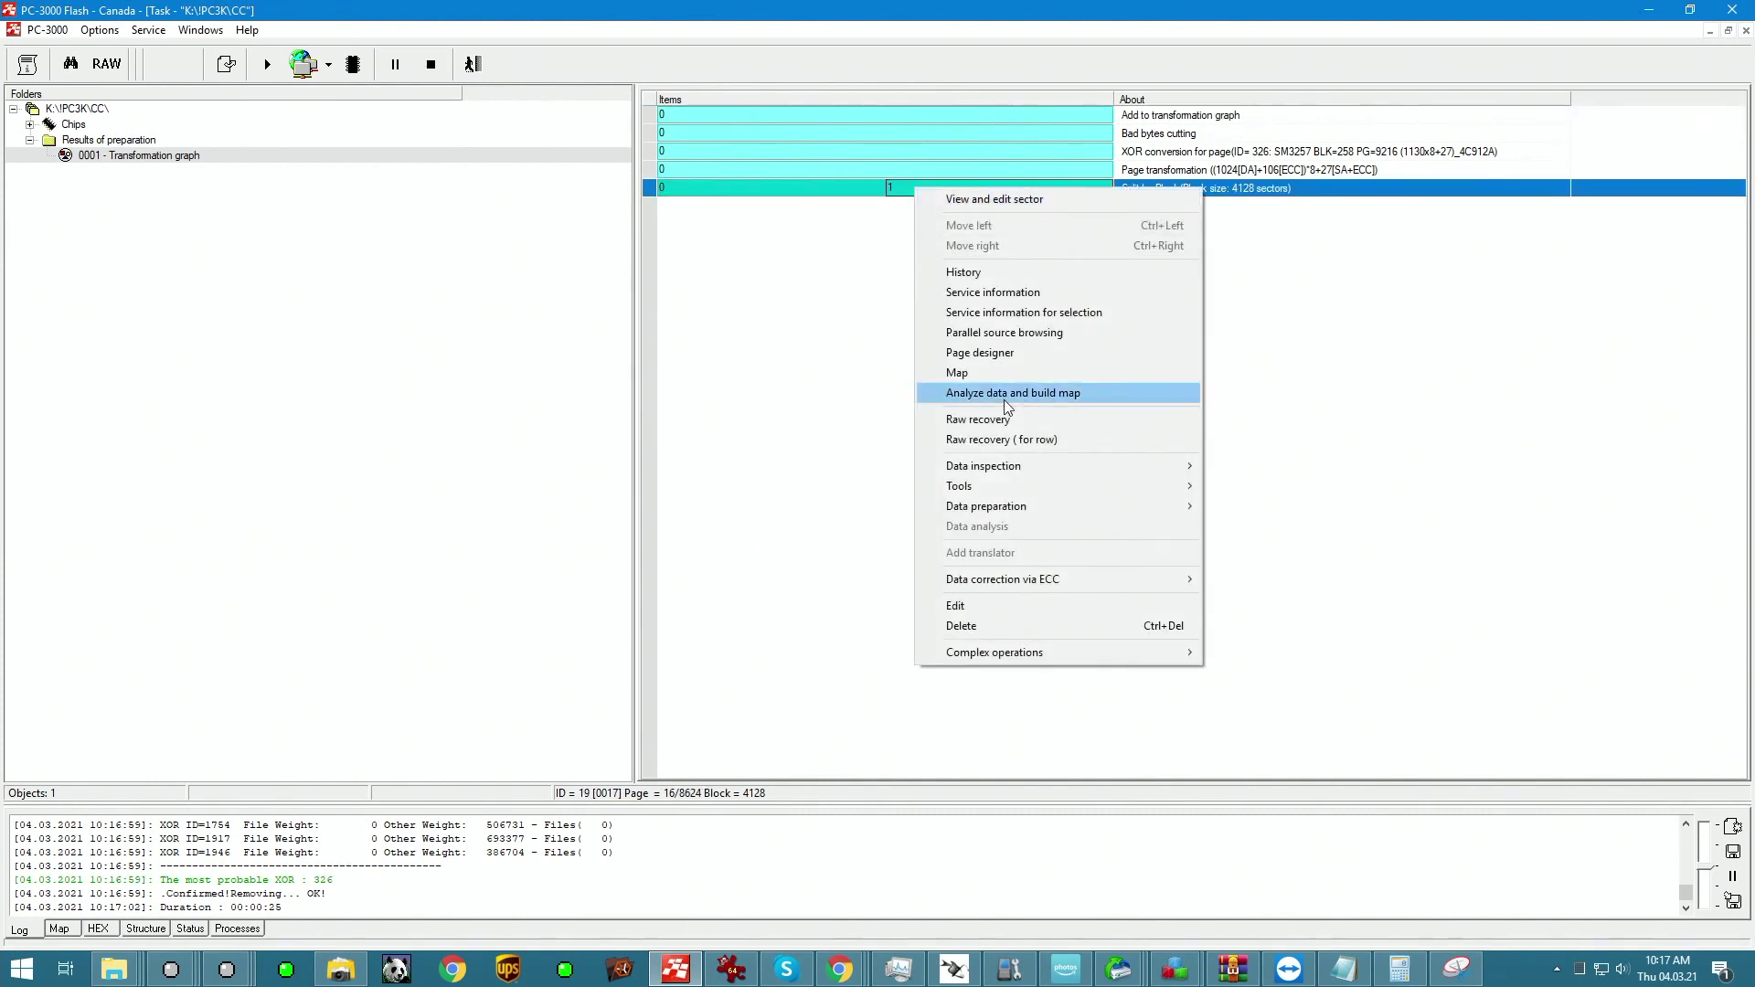
pyautogui.click(1037, 313)
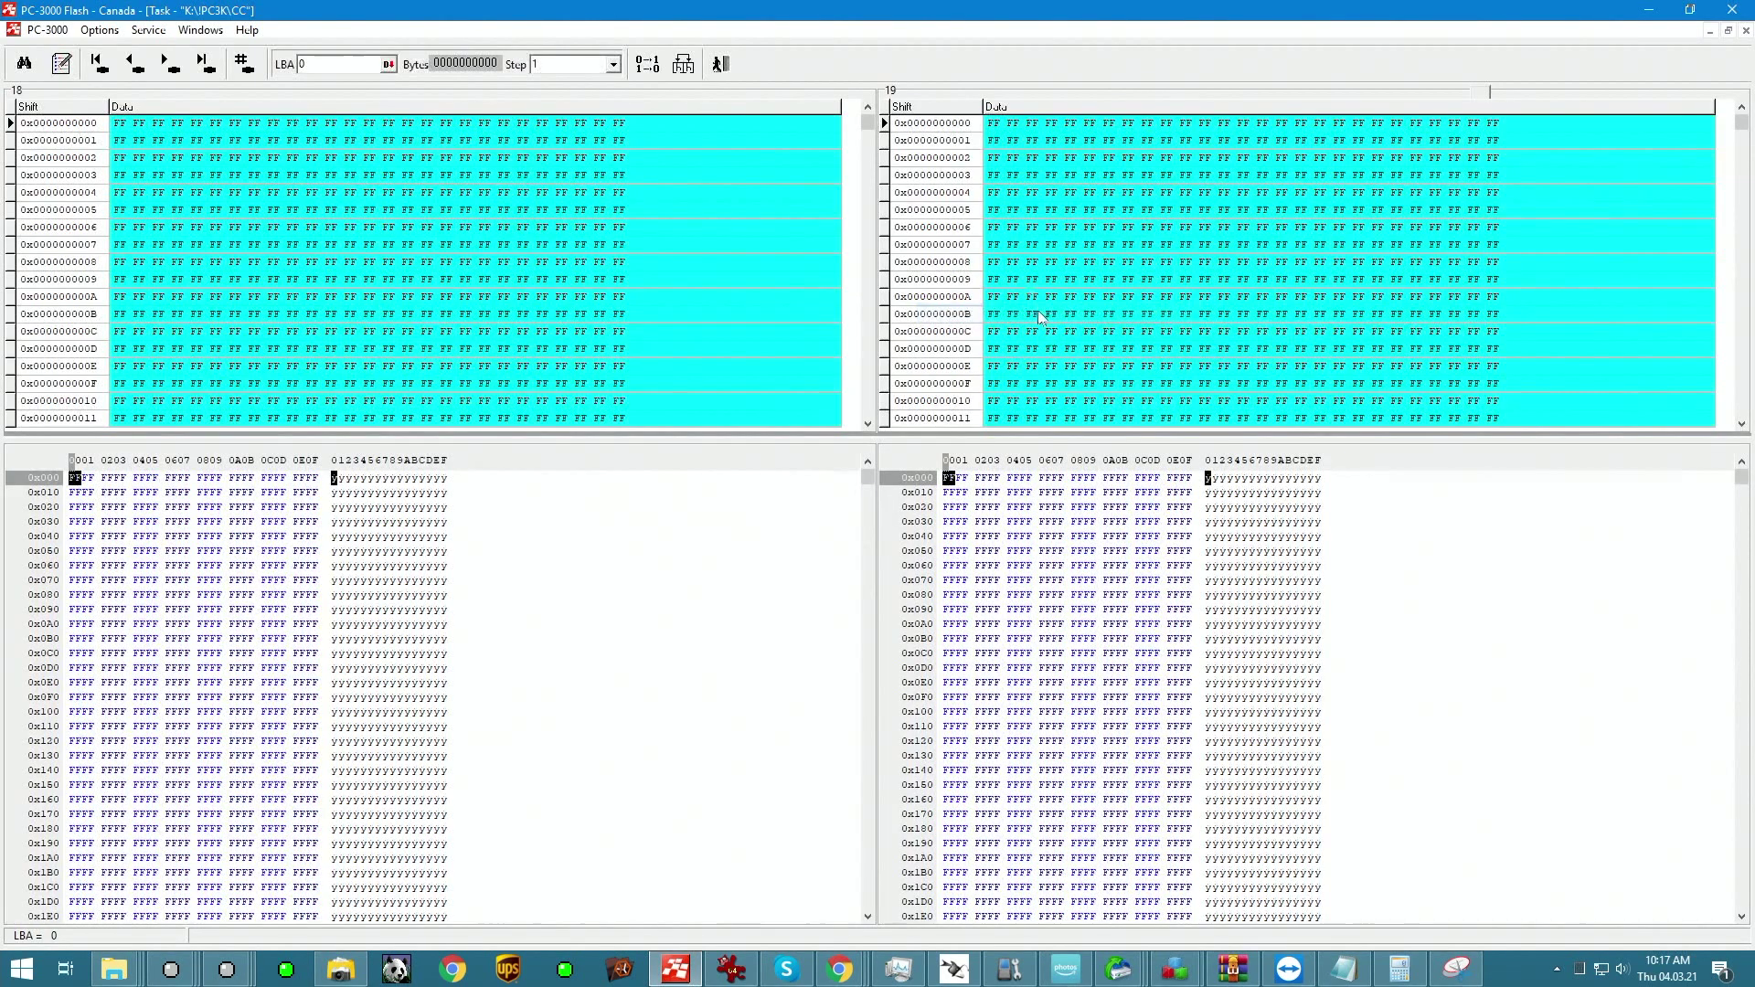
pyautogui.moveTo(866, 265); pyautogui.dragTo(875, 195)
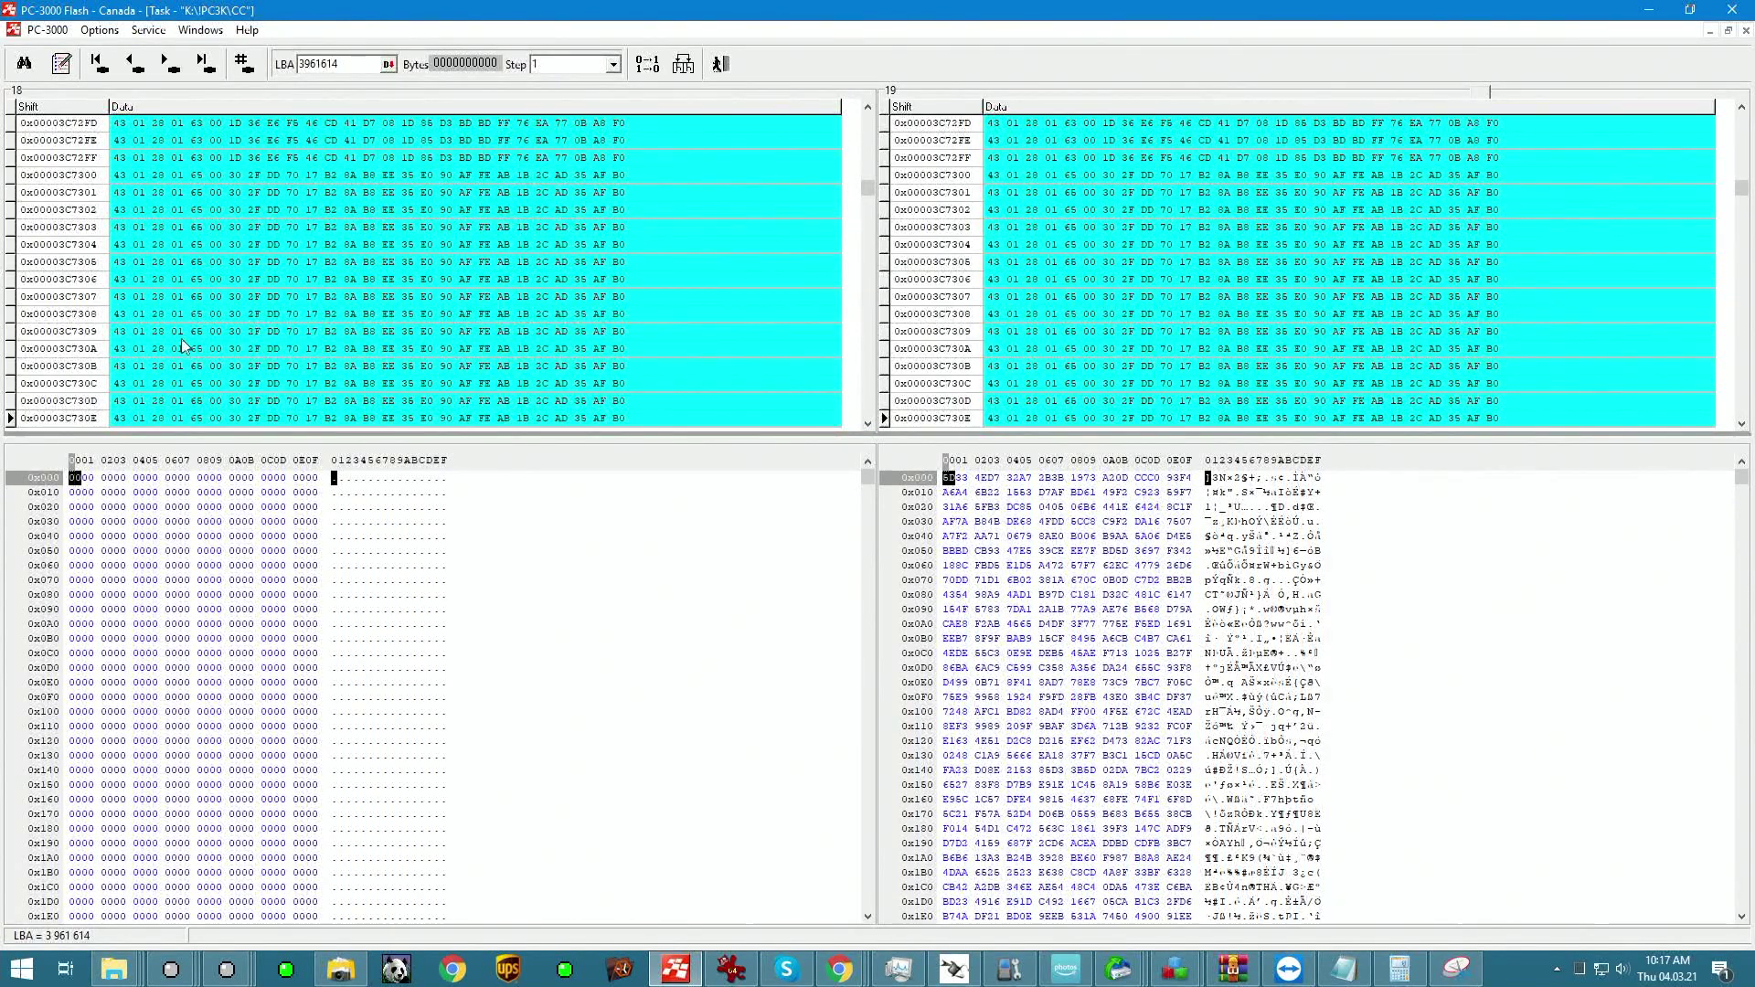
pyautogui.click(720, 63)
pyautogui.rightClick(1155, 190)
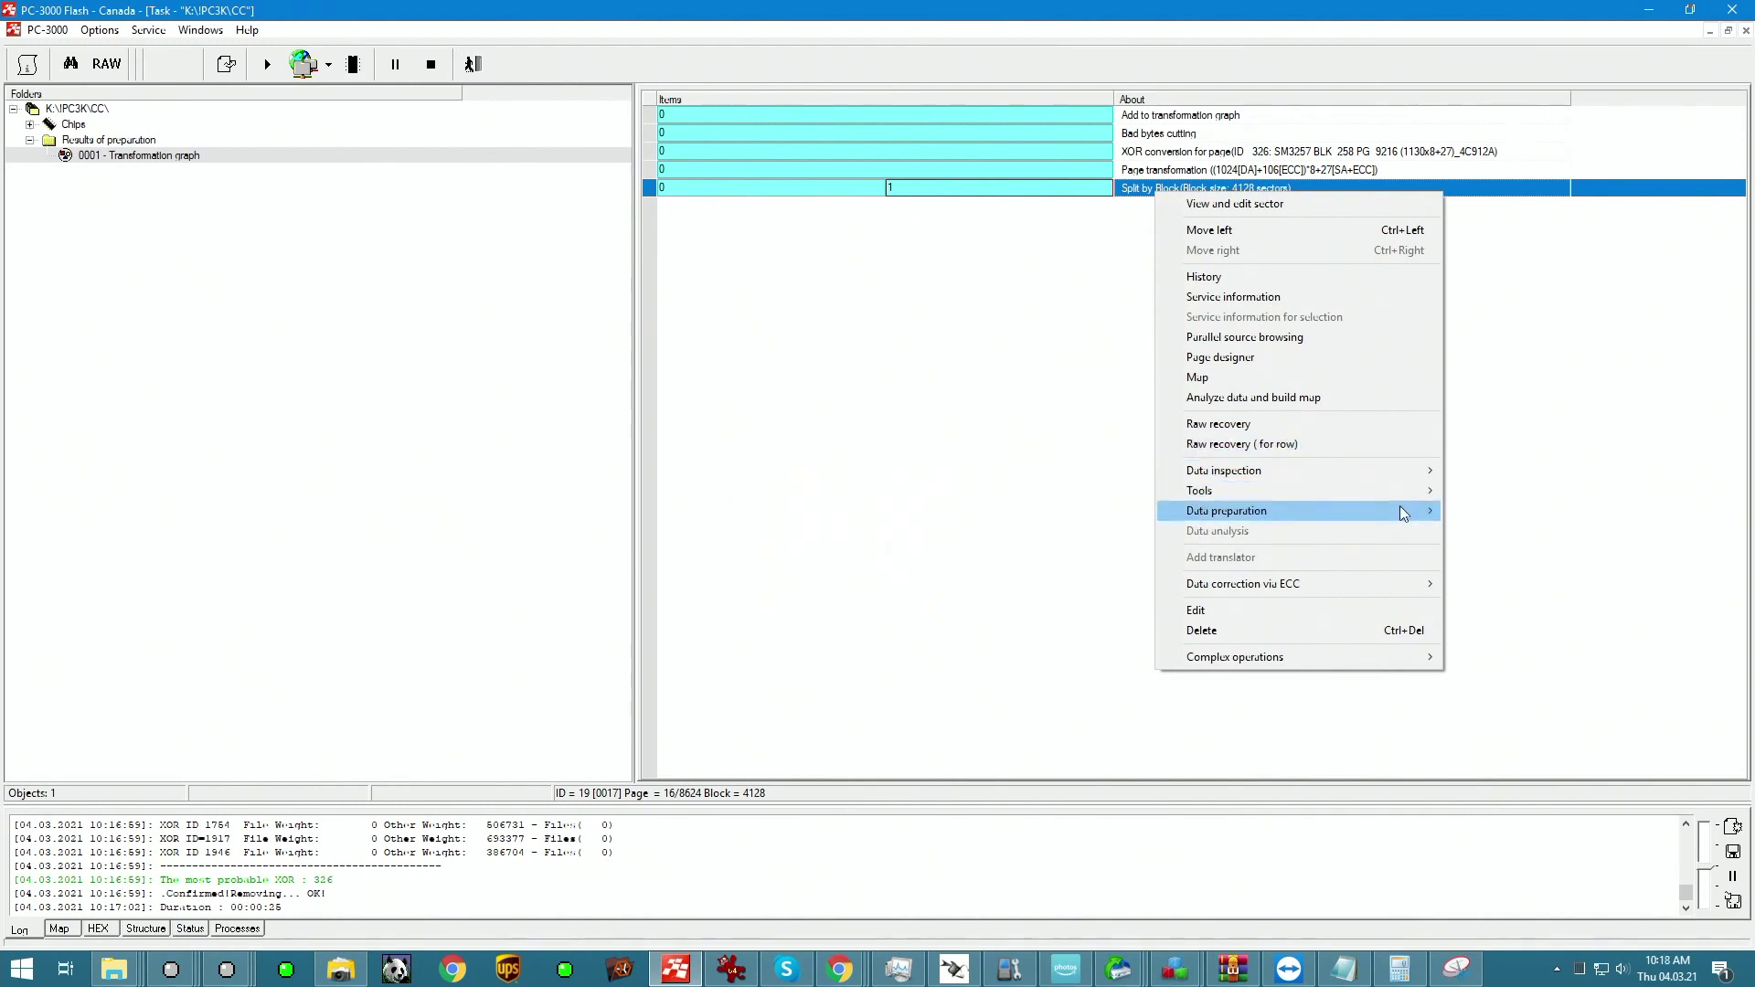
# Add a Join by Pages stage with 16-sector pages after Split by Block.
pyautogui.moveTo(1404, 510)
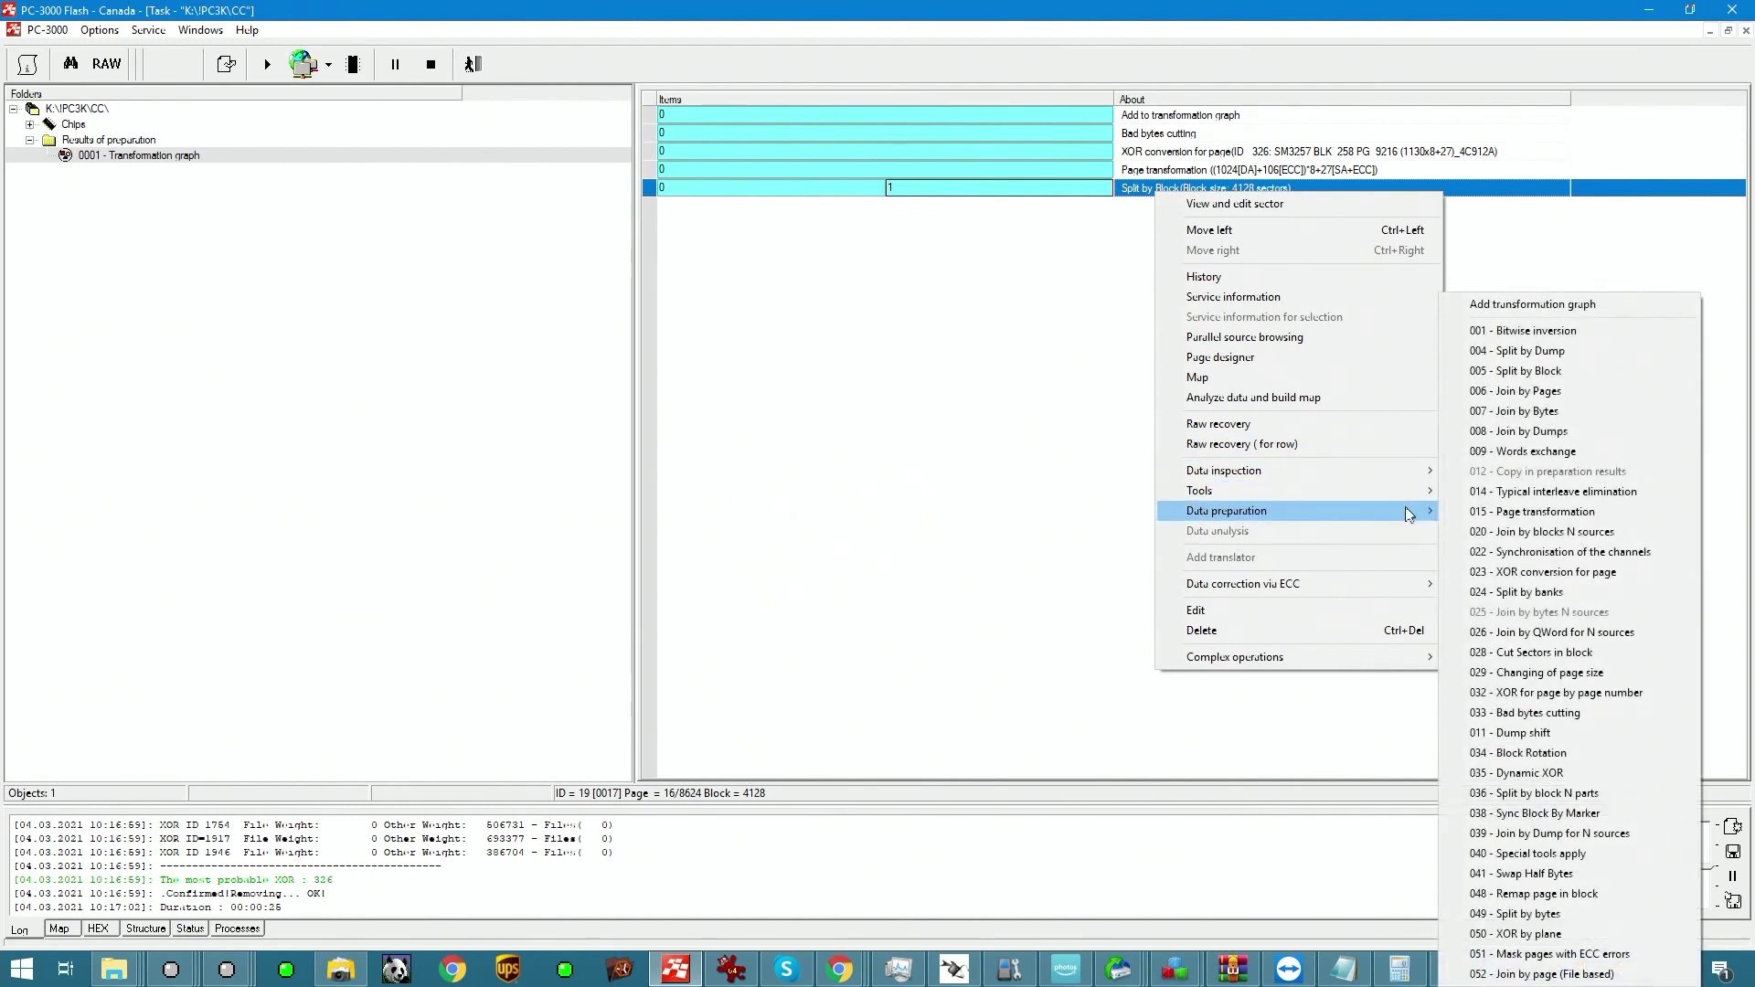
pyautogui.click(1597, 392)
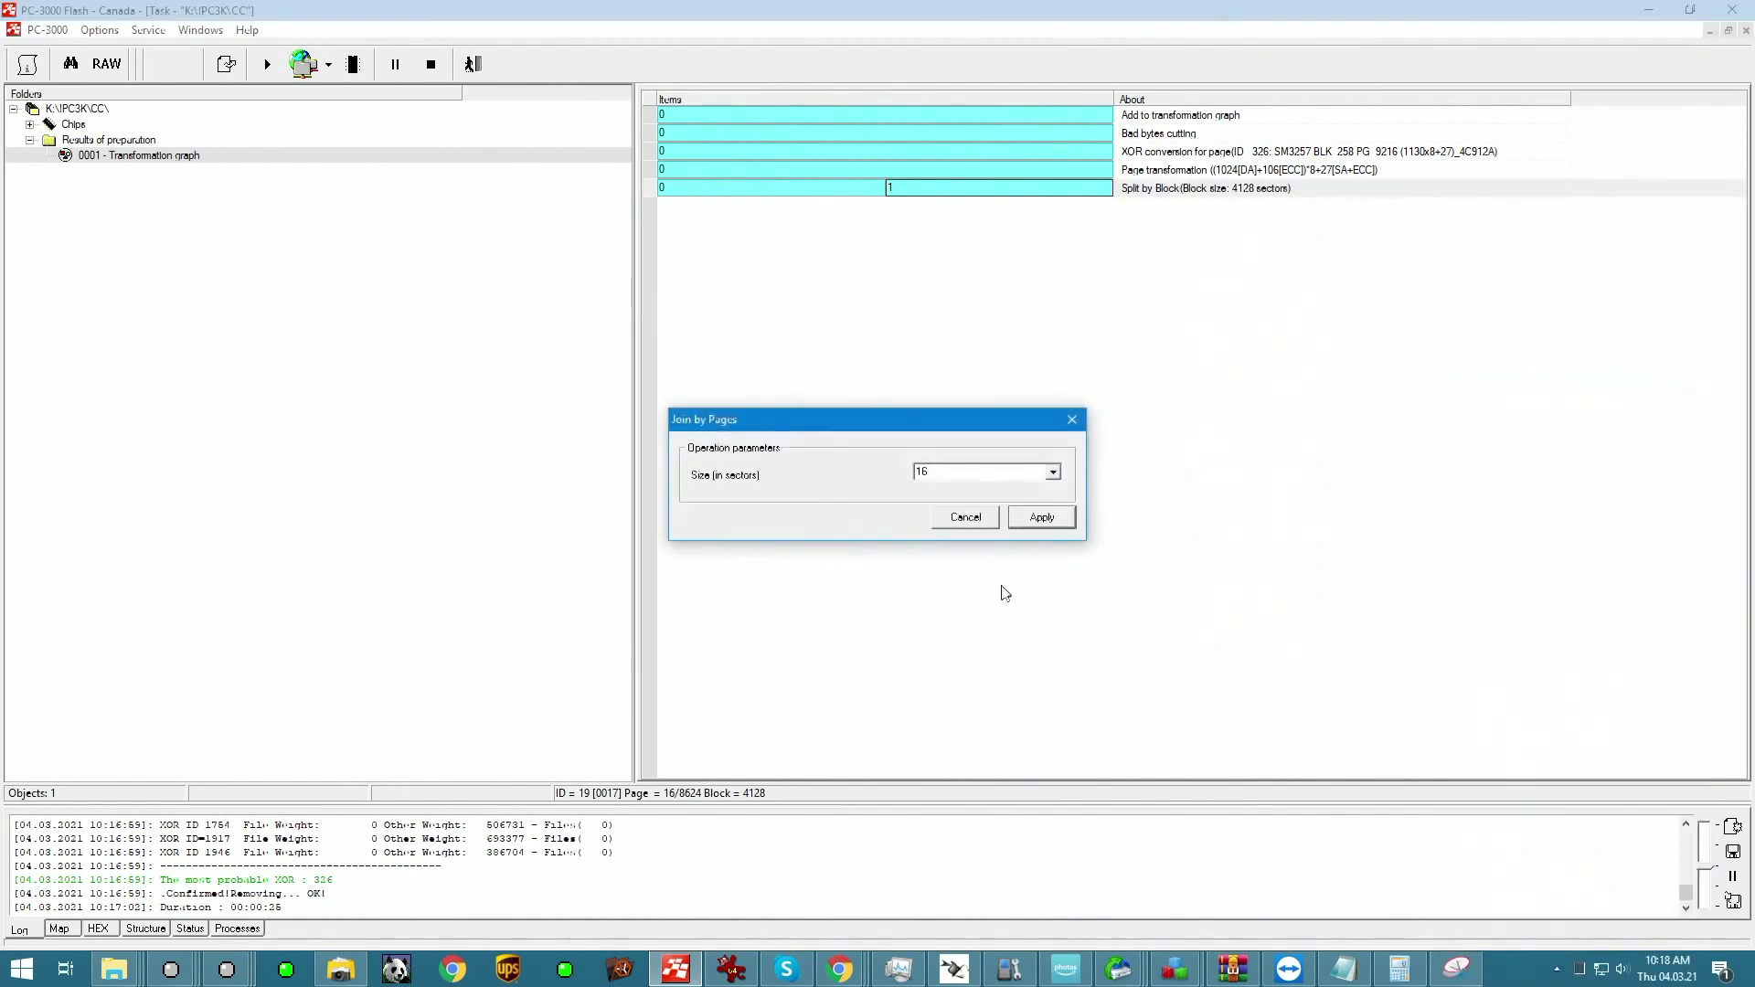
pyautogui.click(1042, 517)
# Run a raw file recovery on the 16-sector join and stop it.
pyautogui.rightClick(896, 205)
pyautogui.click(951, 441)
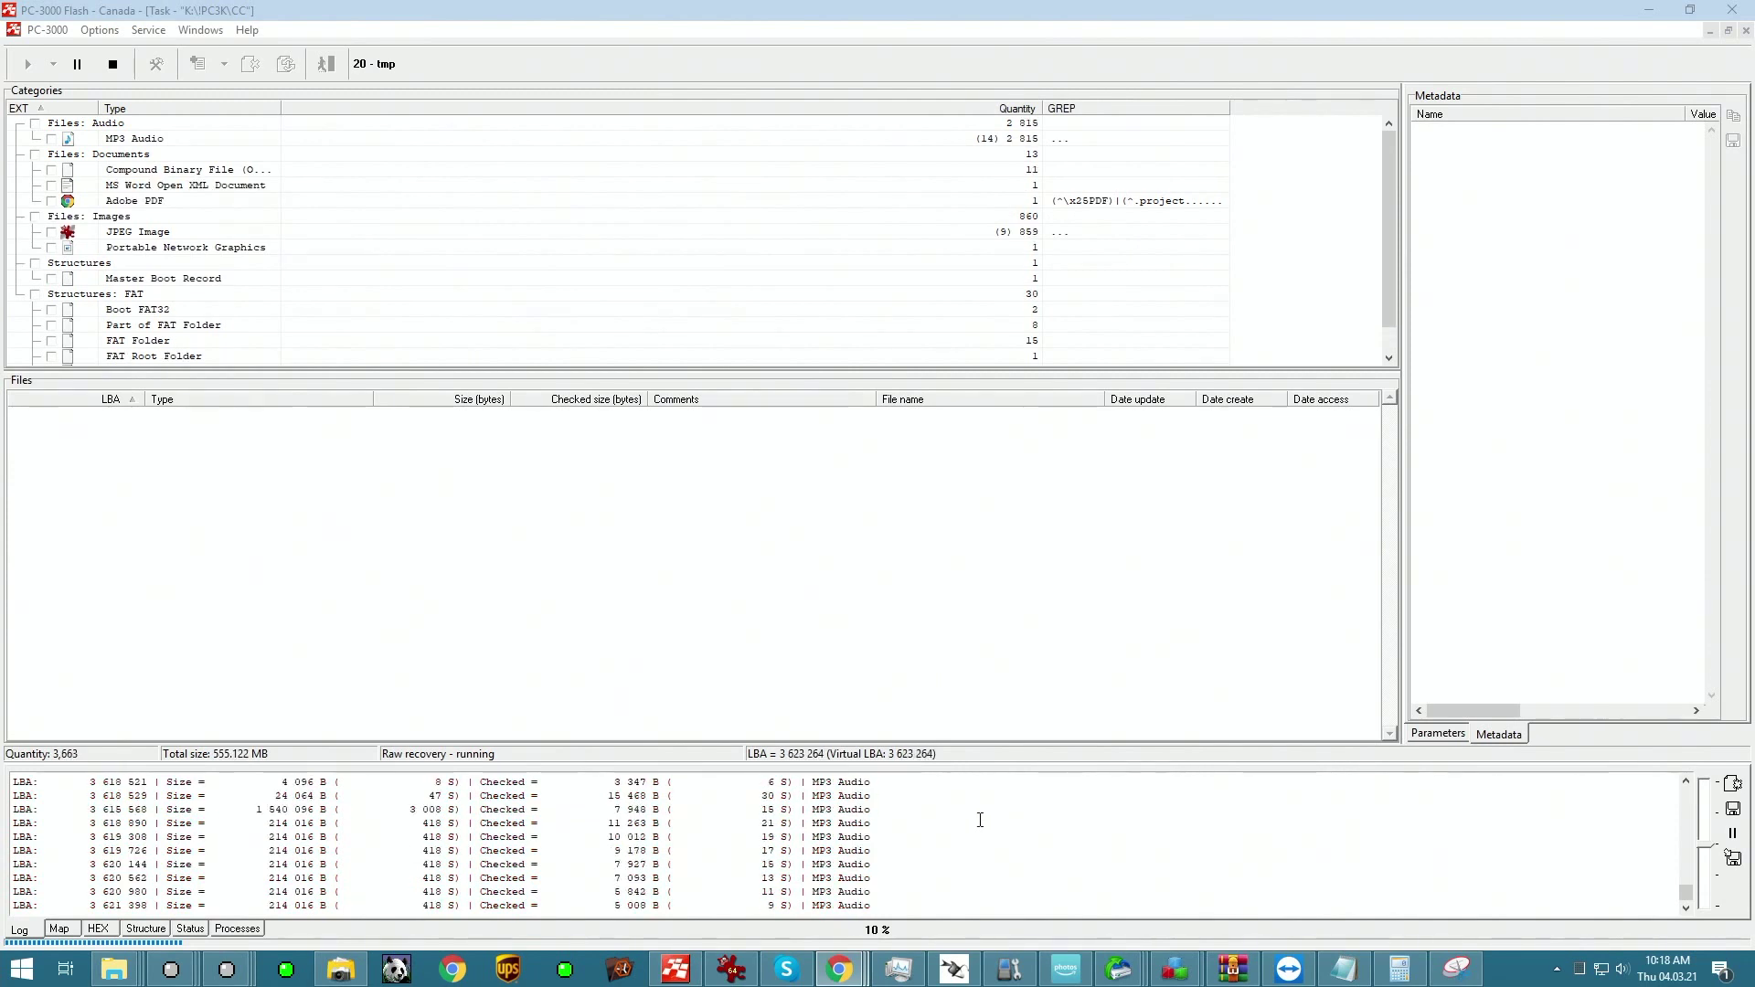
pyautogui.click(113, 64)
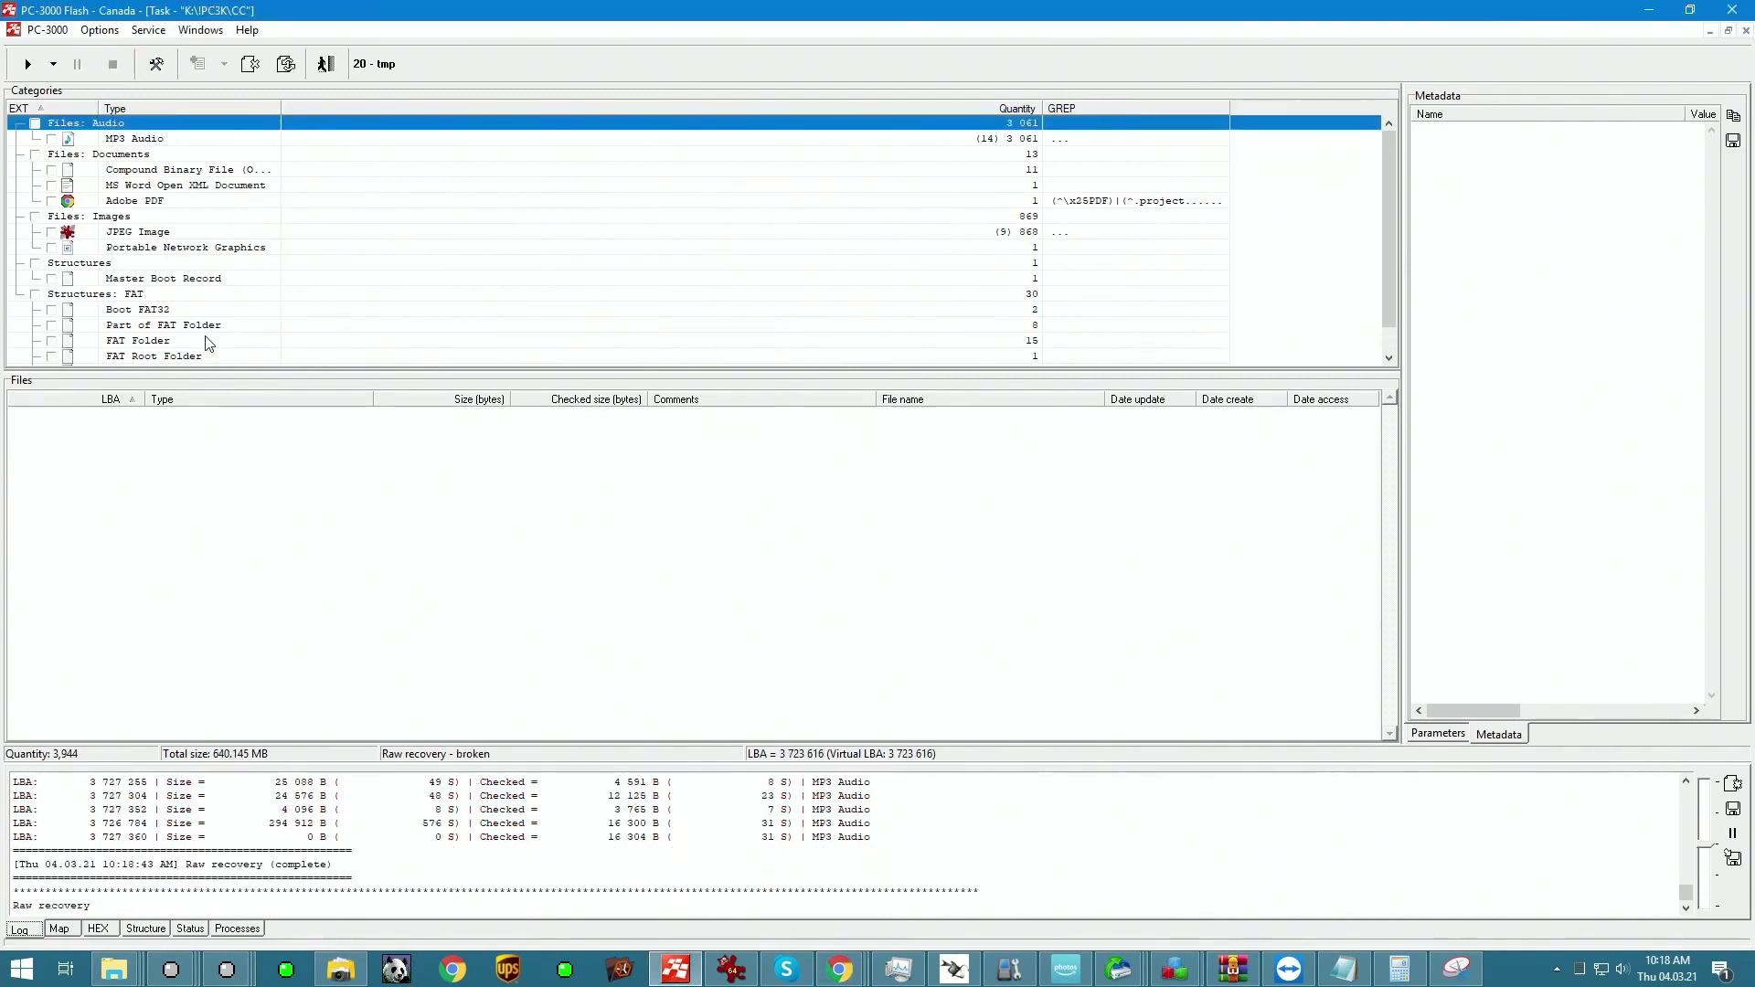
# Browse the recovered MP3 and JPEG files, checking JPEGs at LBA 2 935 024 and 2 932 240.
pyautogui.click(137, 232)
pyautogui.click(48, 581)
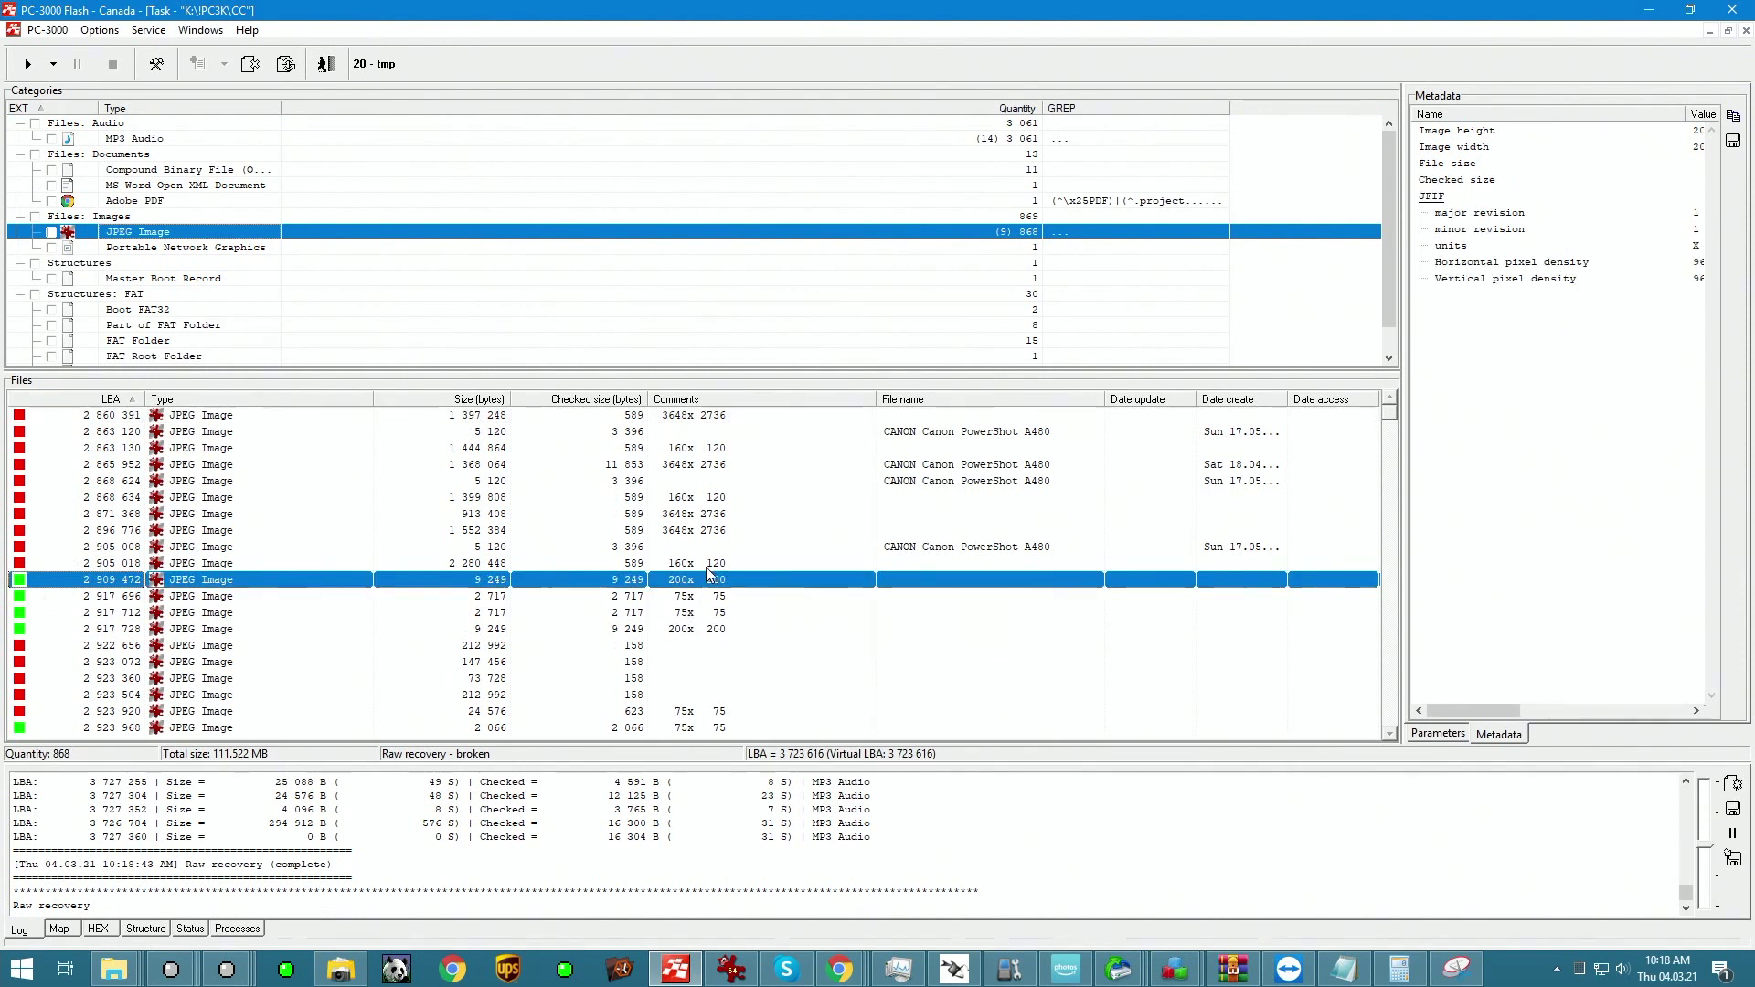
pyautogui.press('pagedown')
pyautogui.press('pagedown')
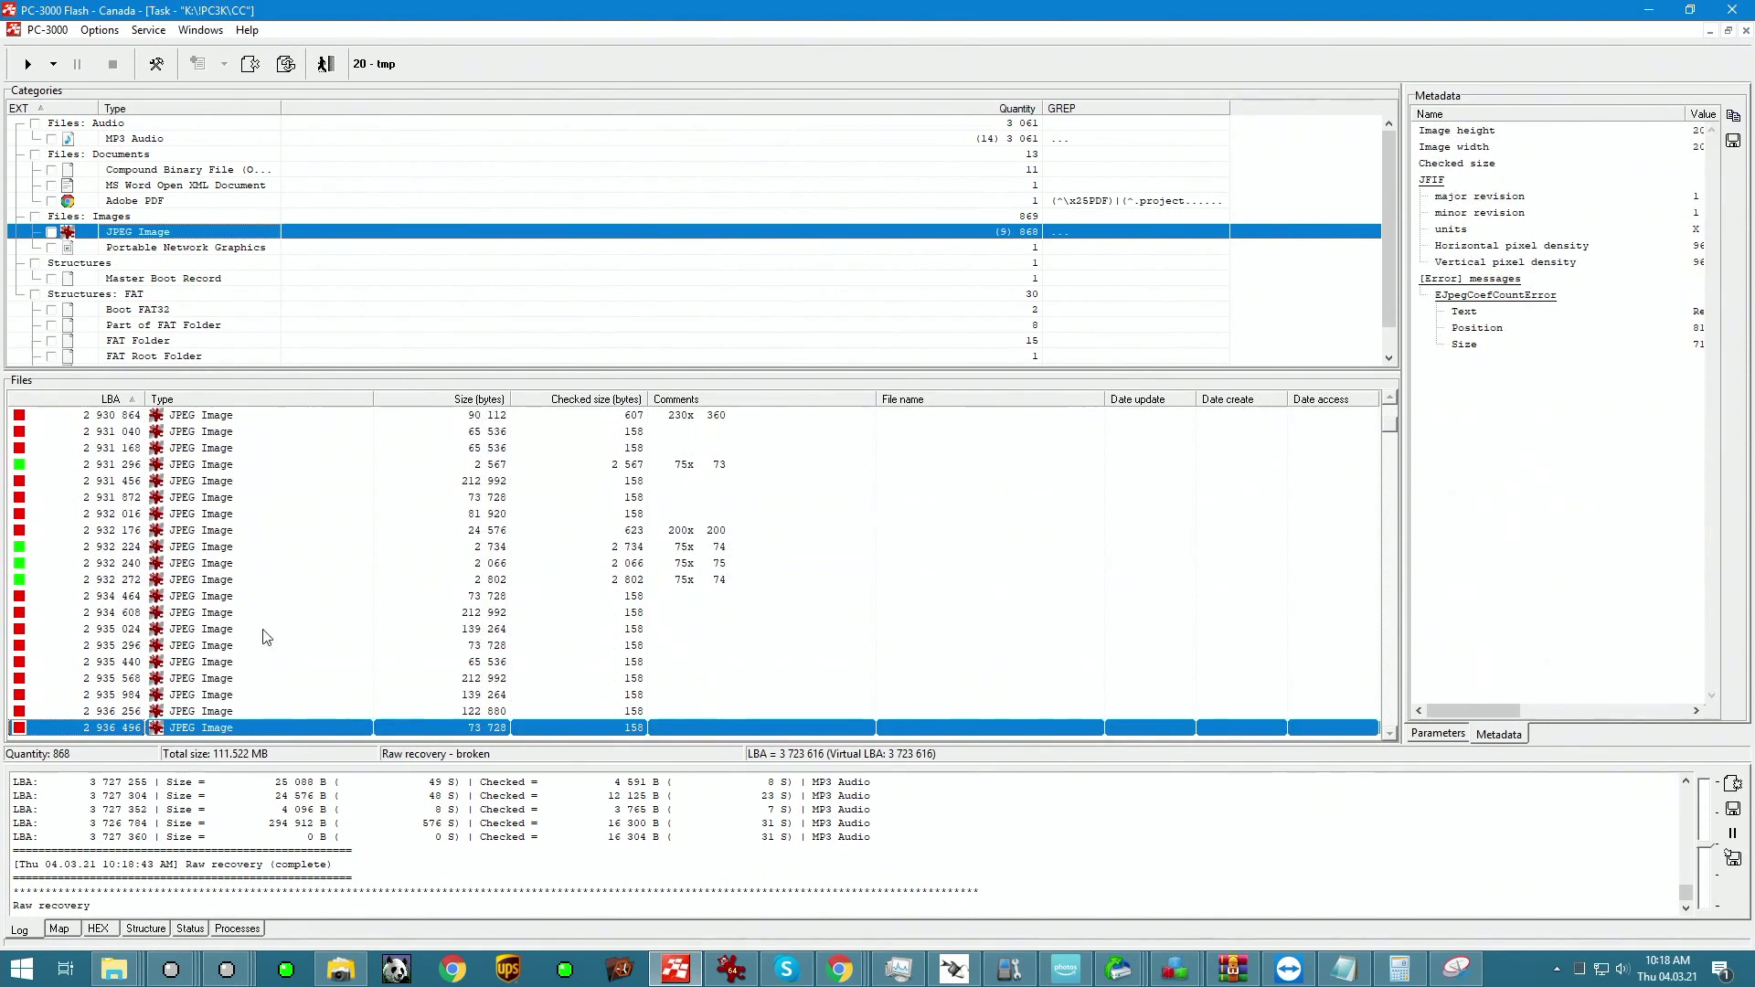
pyautogui.click(262, 629)
pyautogui.click(173, 564)
pyautogui.rightClick(73, 568)
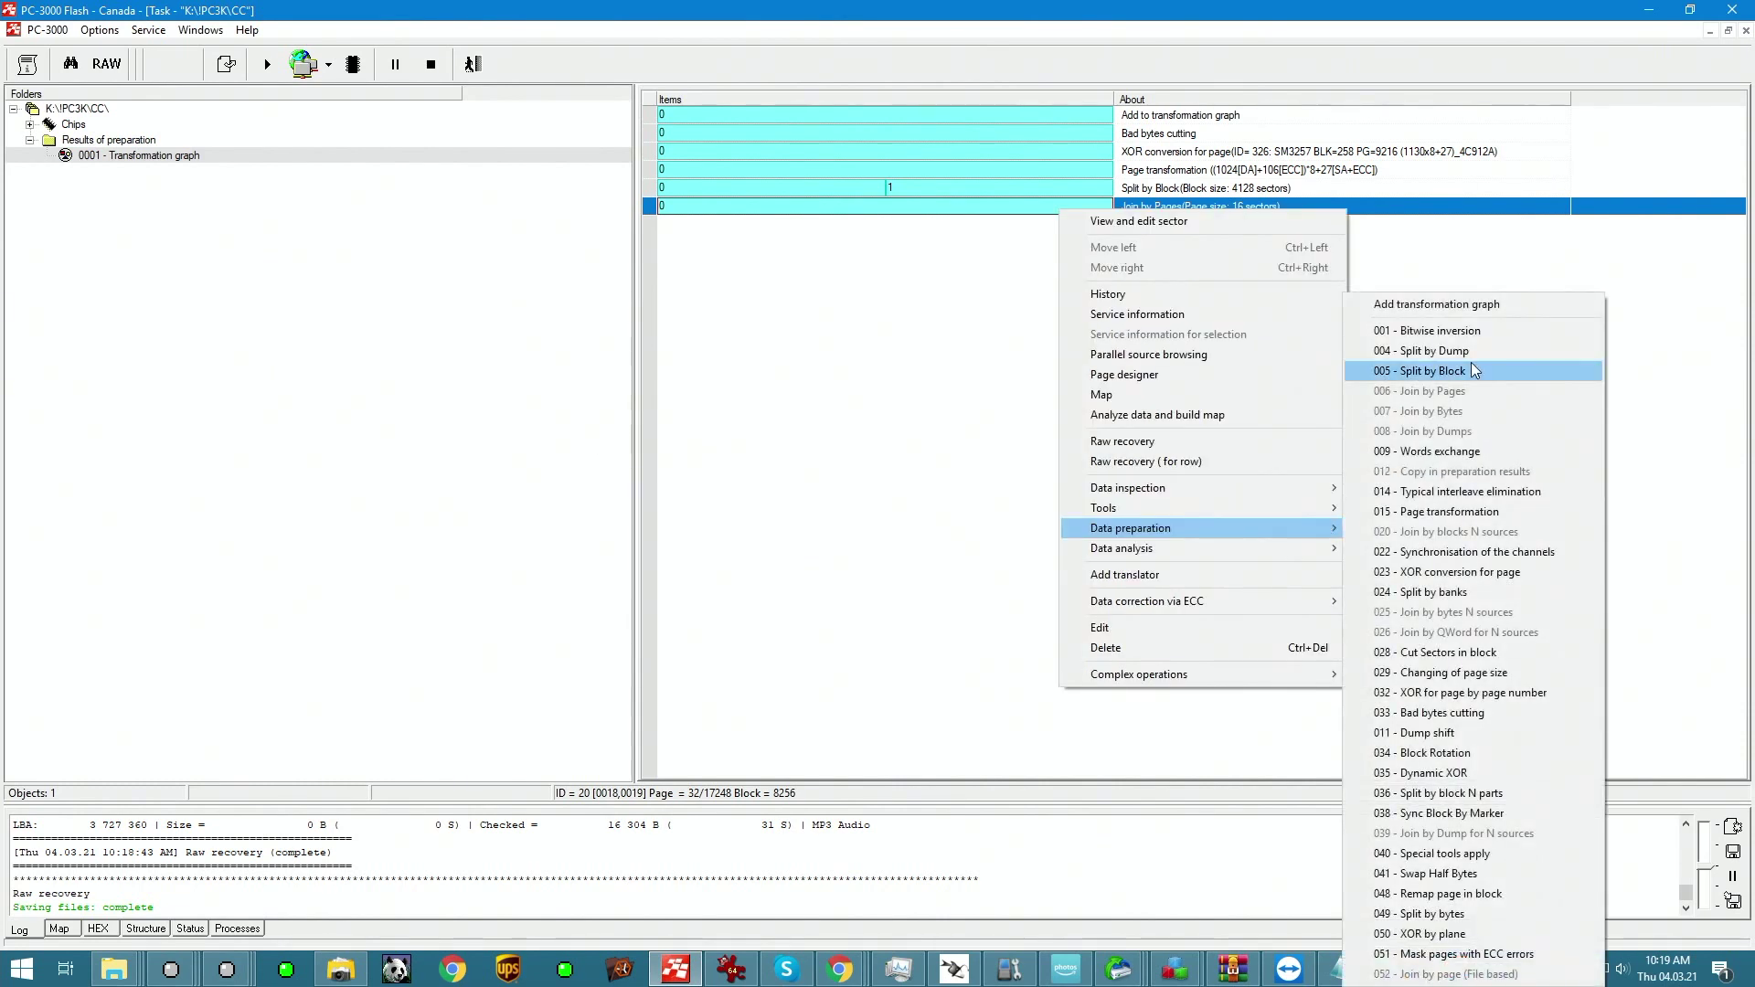
# Add a second Split by Block stage with 8256-sector blocks after Join by Pages.
pyautogui.click(1444, 369)
pyautogui.click(1042, 518)
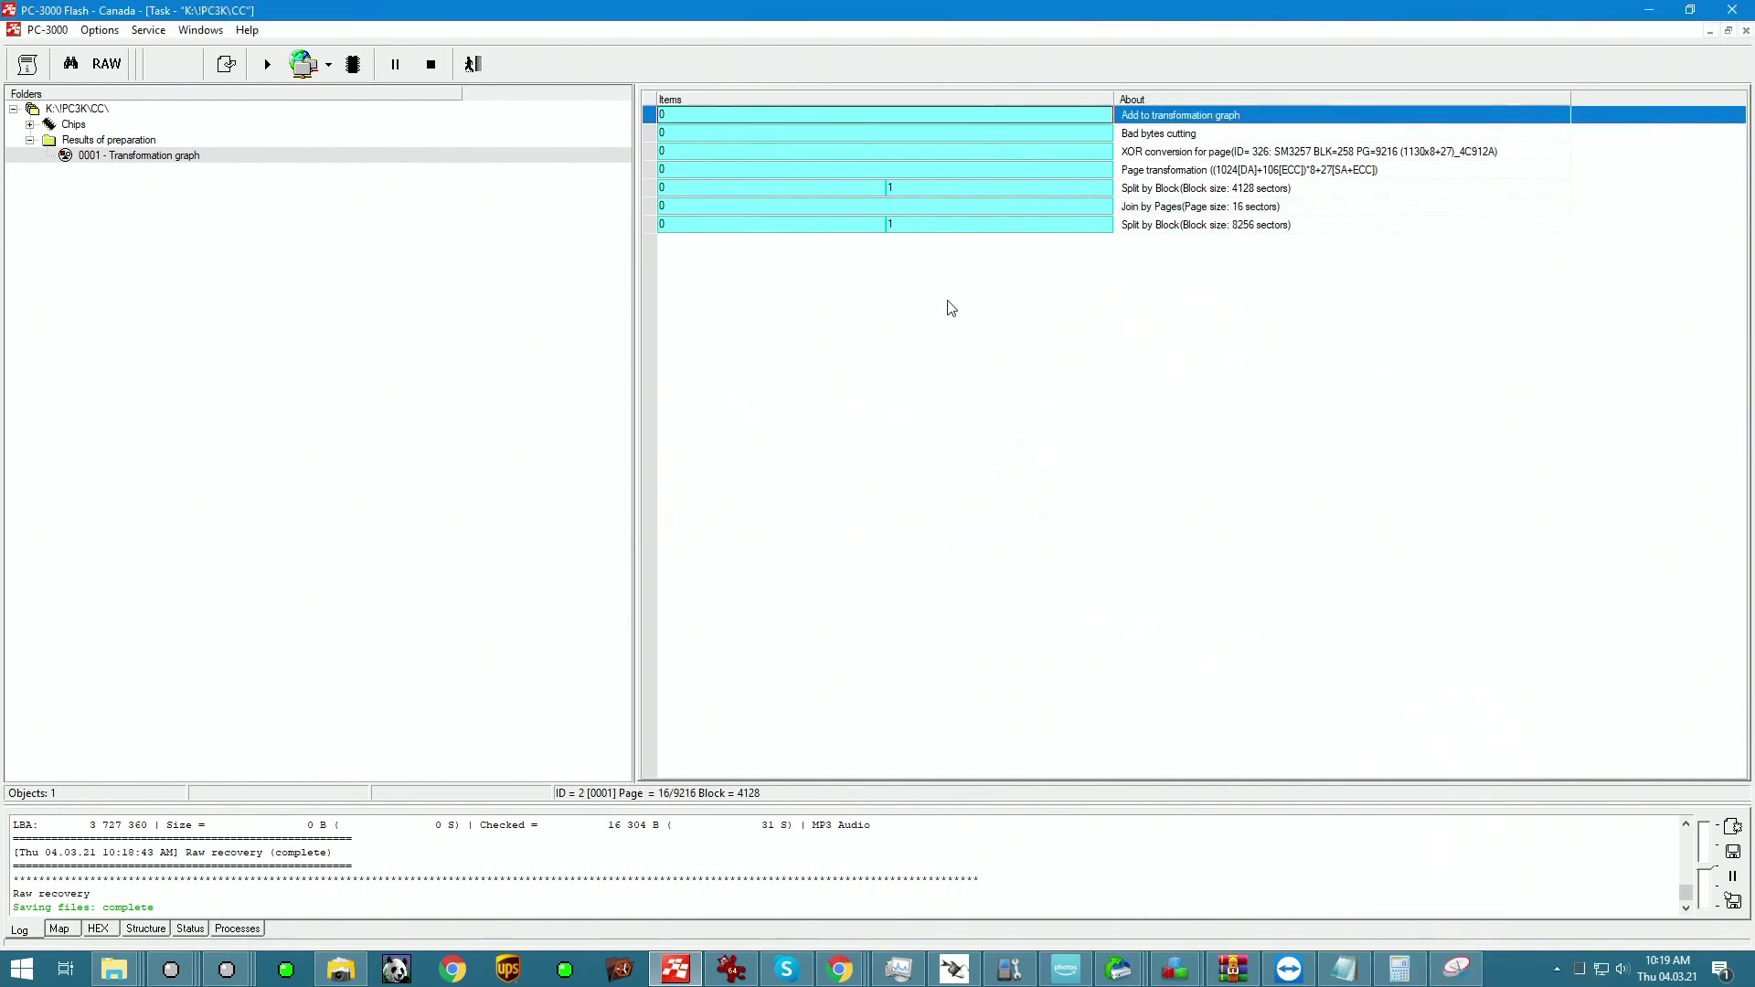
pyautogui.click(850, 226)
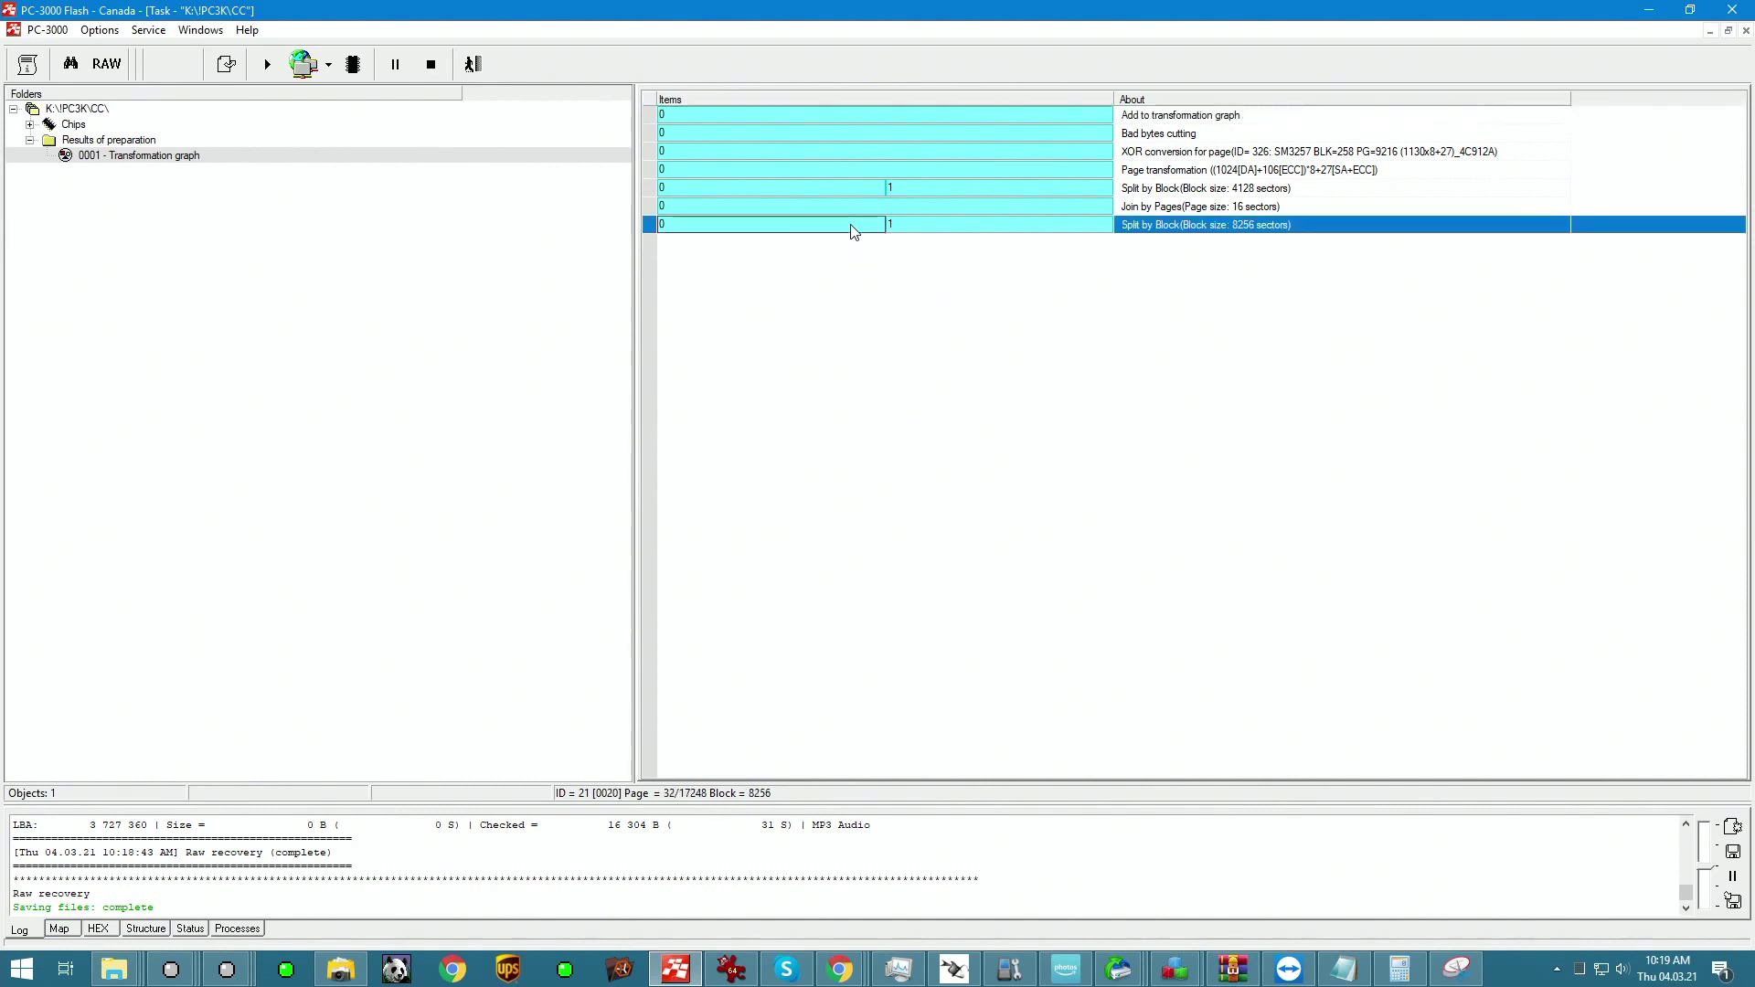
# Compare the 8256-block stage's data with its source, then check its service information.
pyautogui.rightClick(903, 226)
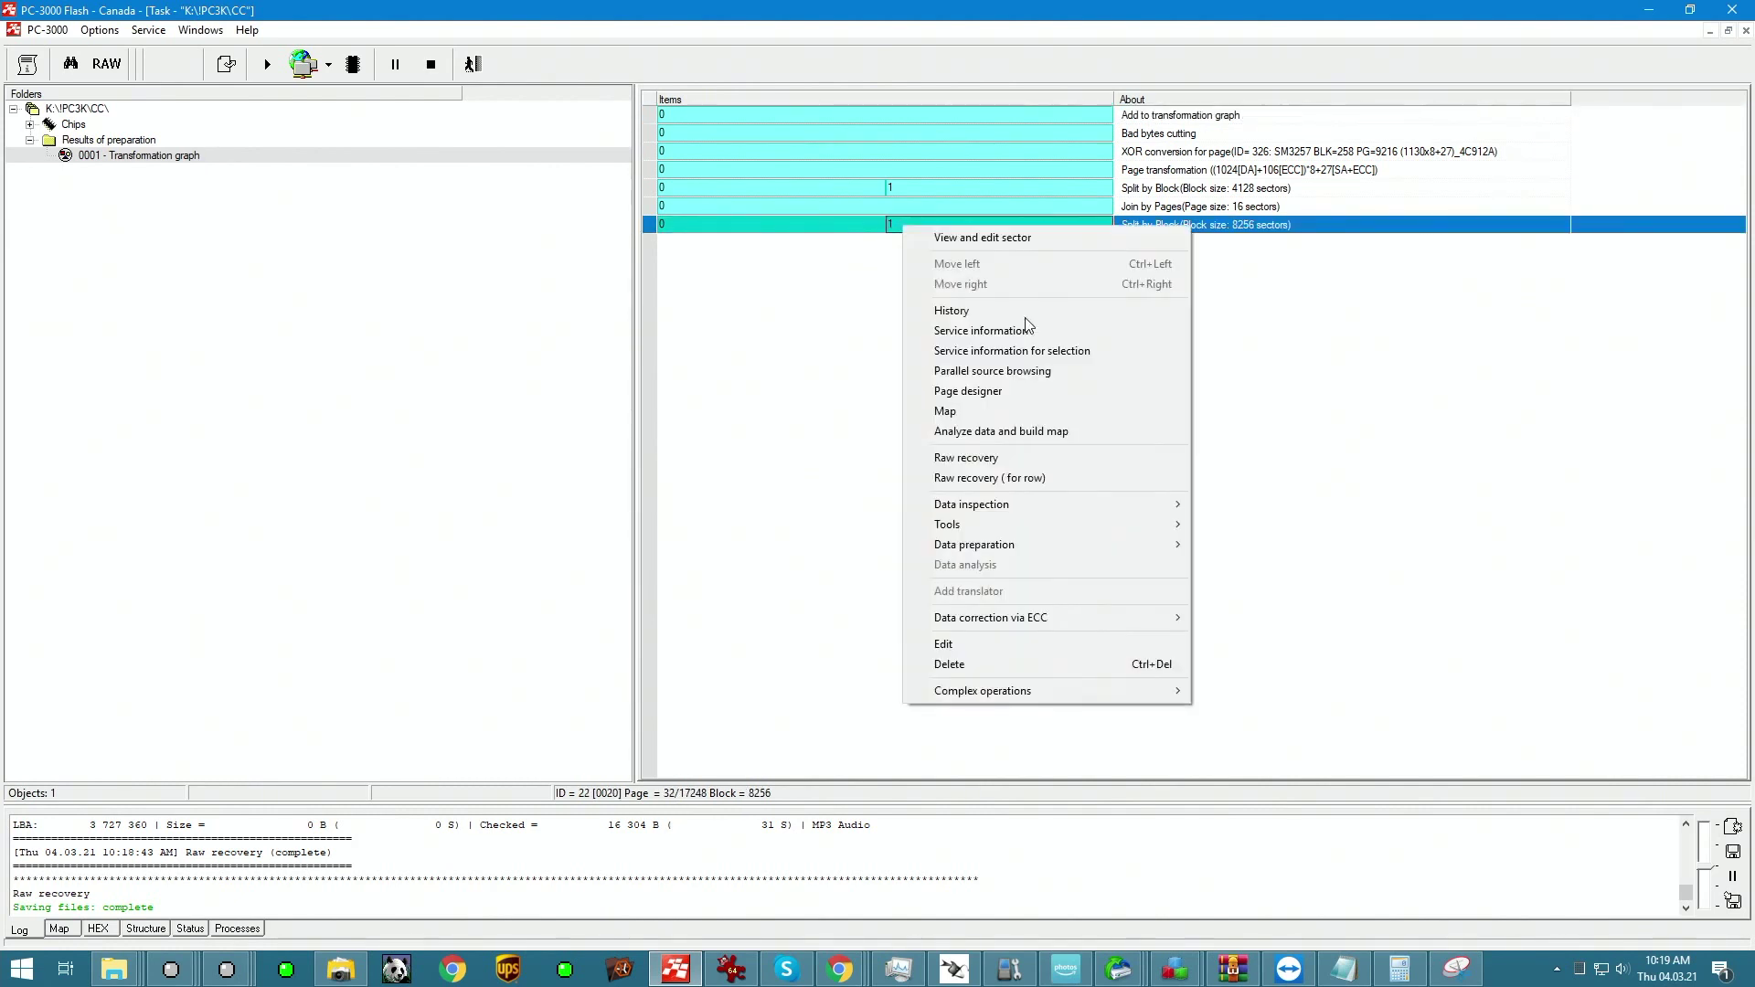
pyautogui.click(1044, 370)
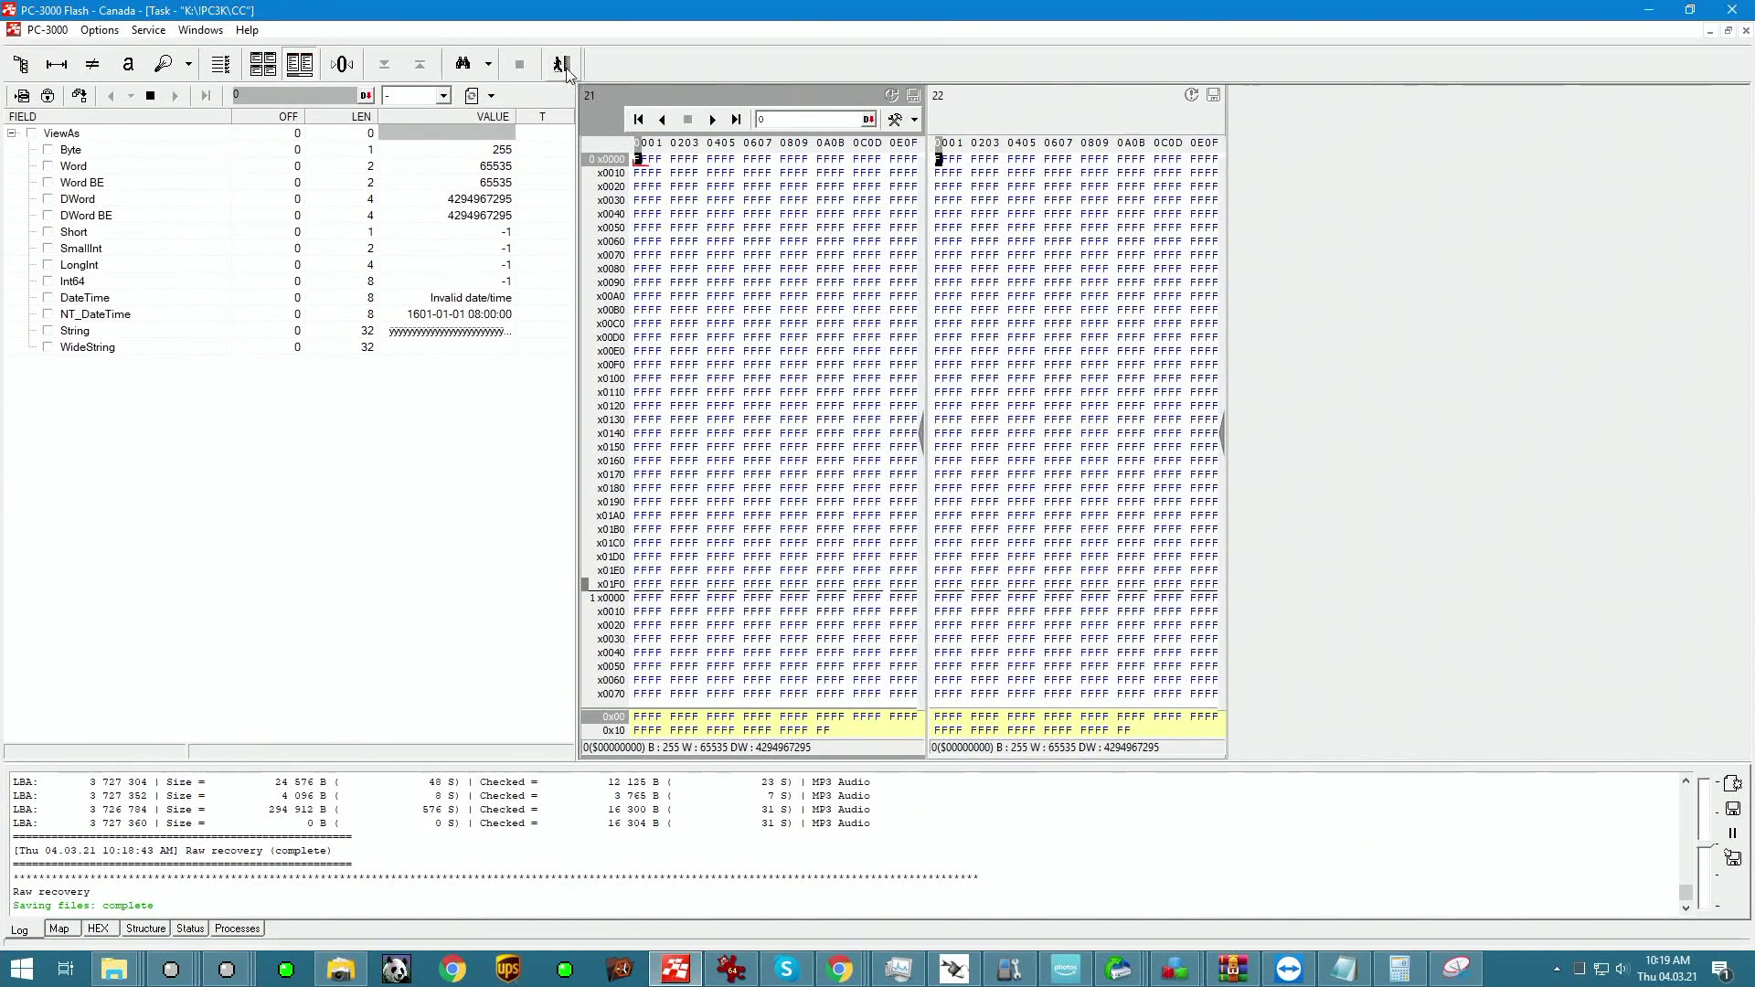
pyautogui.click(561, 64)
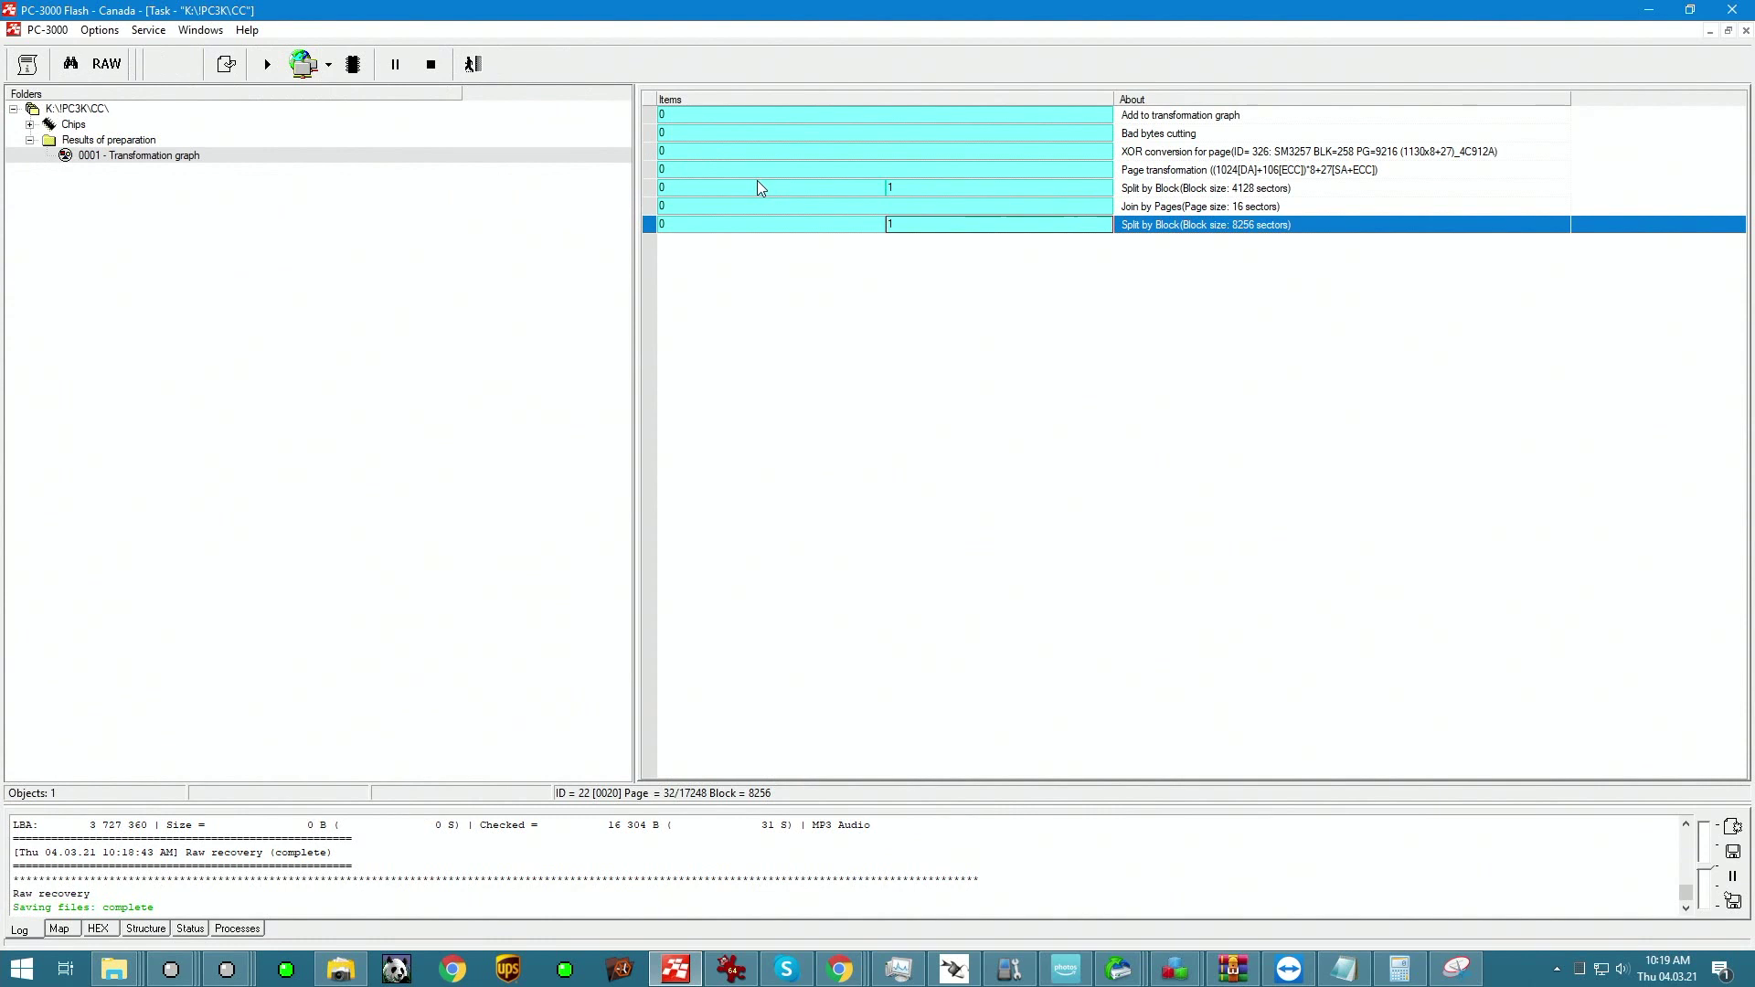
pyautogui.rightClick(973, 225)
pyautogui.click(1117, 347)
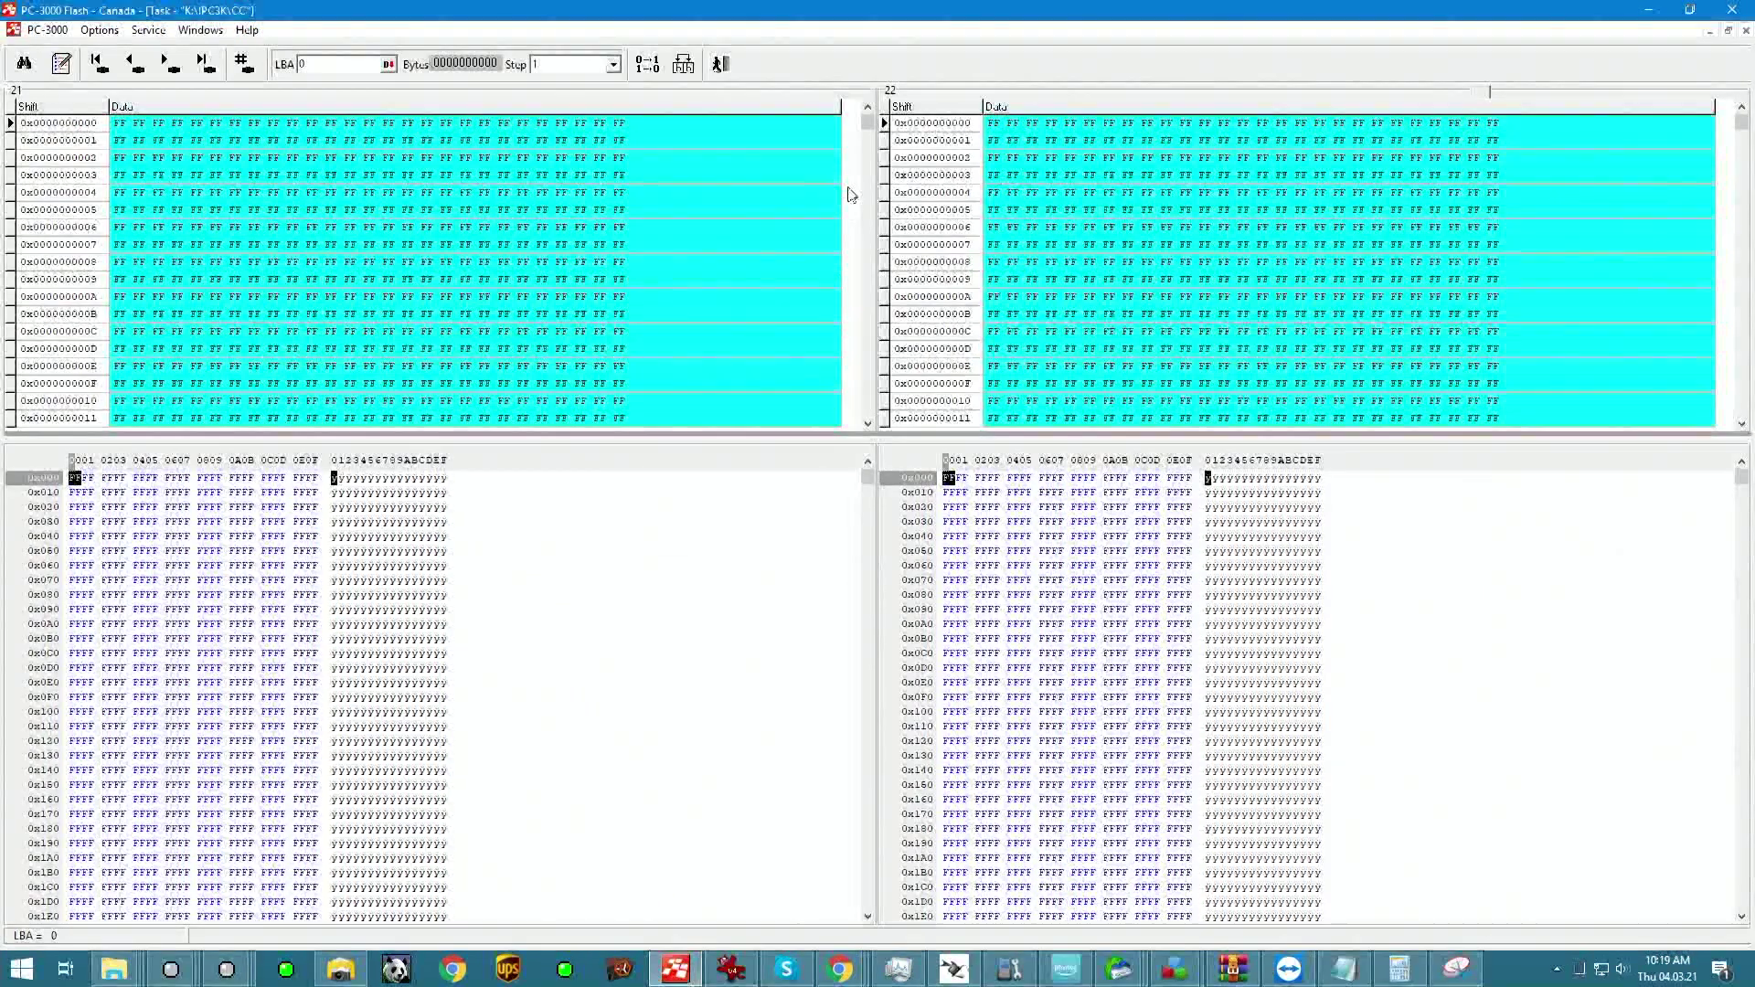
pyautogui.moveTo(868, 264); pyautogui.dragTo(870, 178)
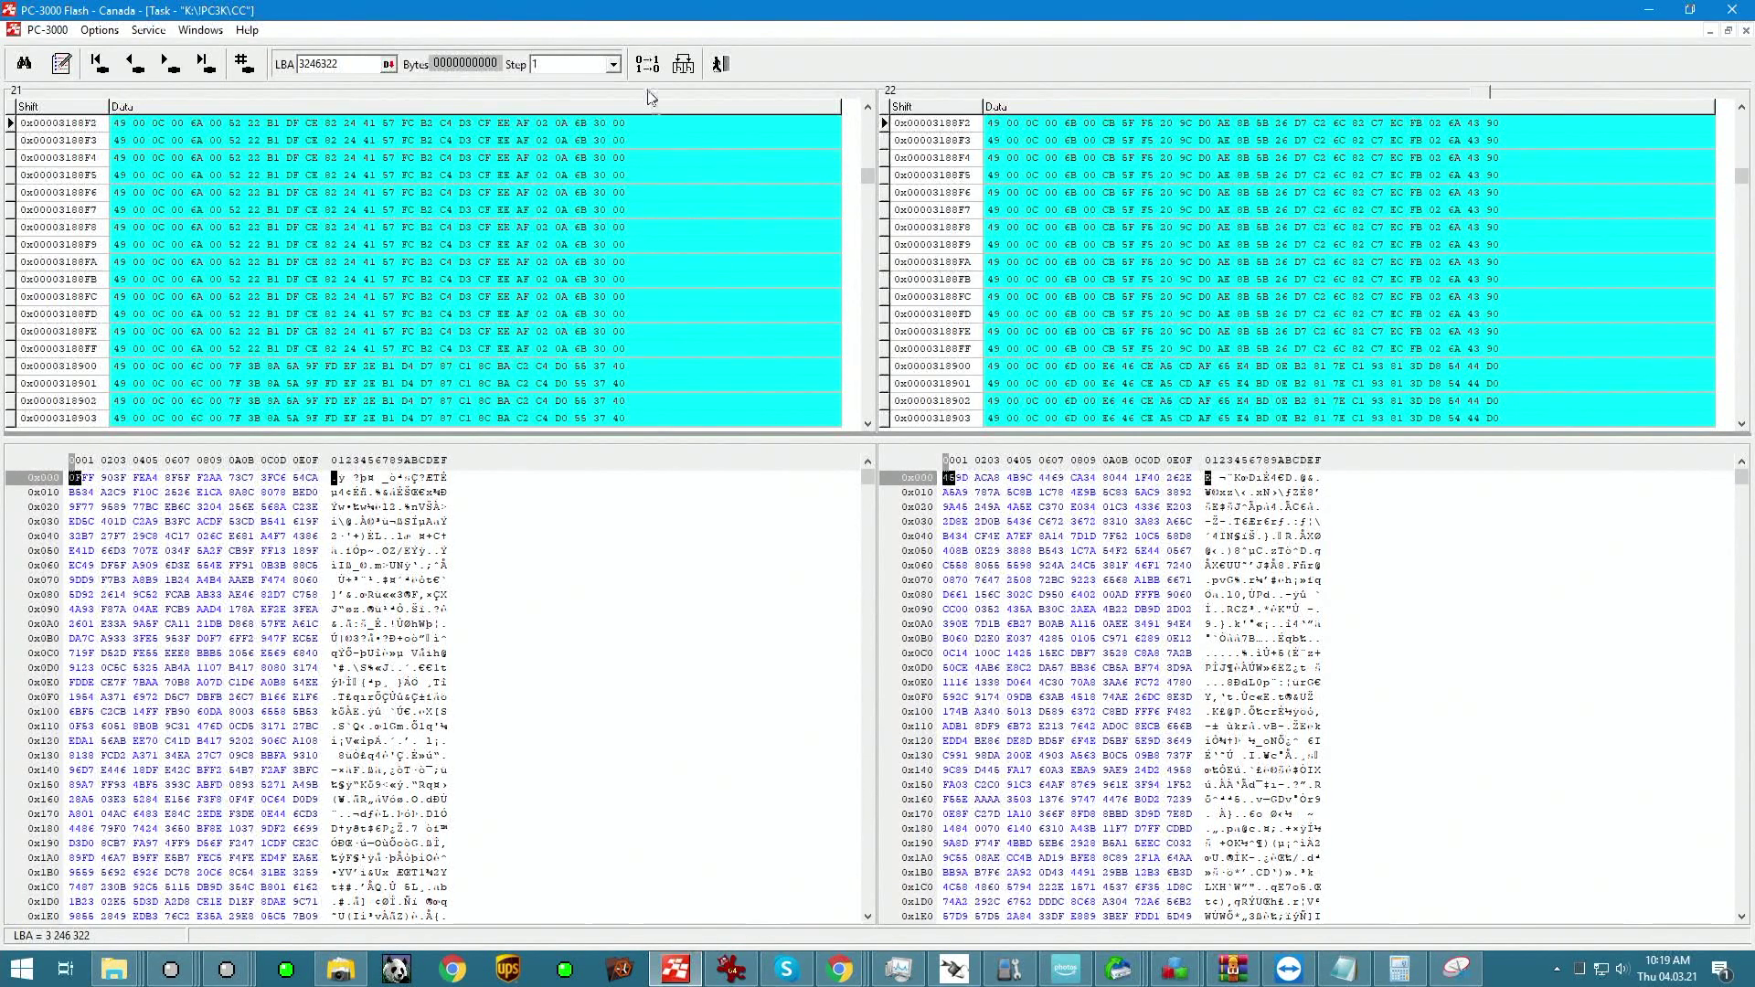
pyautogui.click(720, 64)
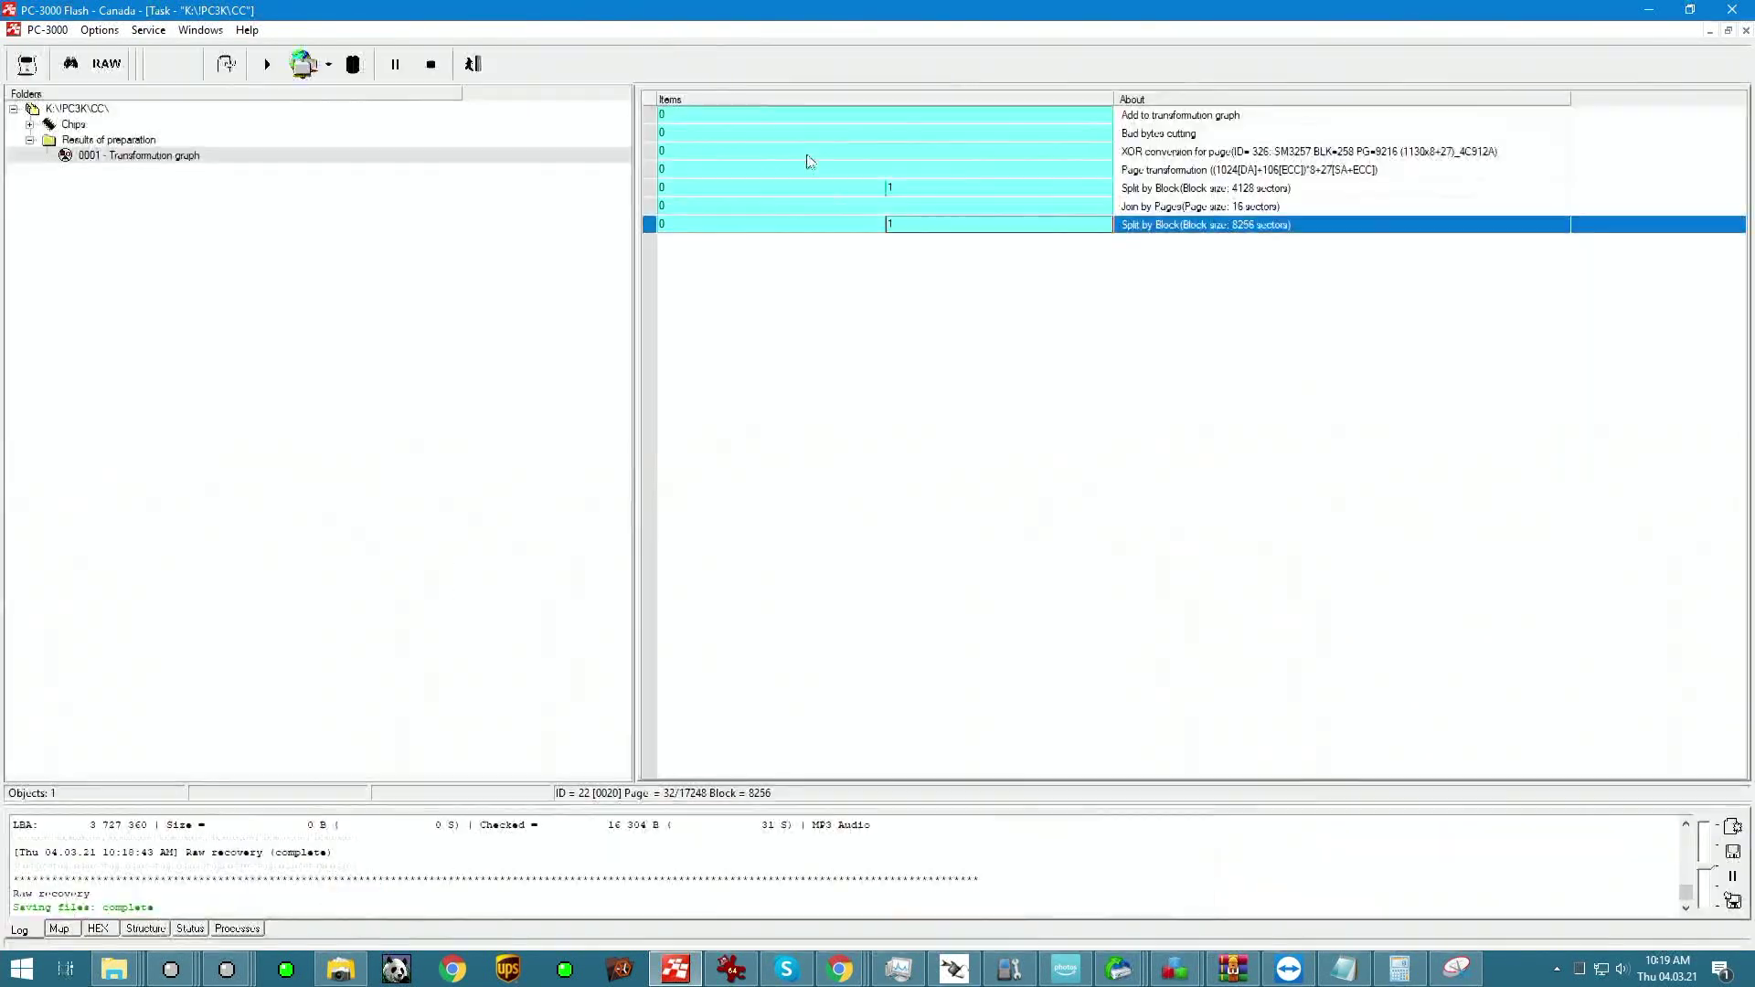
# Add a Join by Pages stage with 32-sector pages after the second block split.
pyautogui.rightClick(1255, 225)
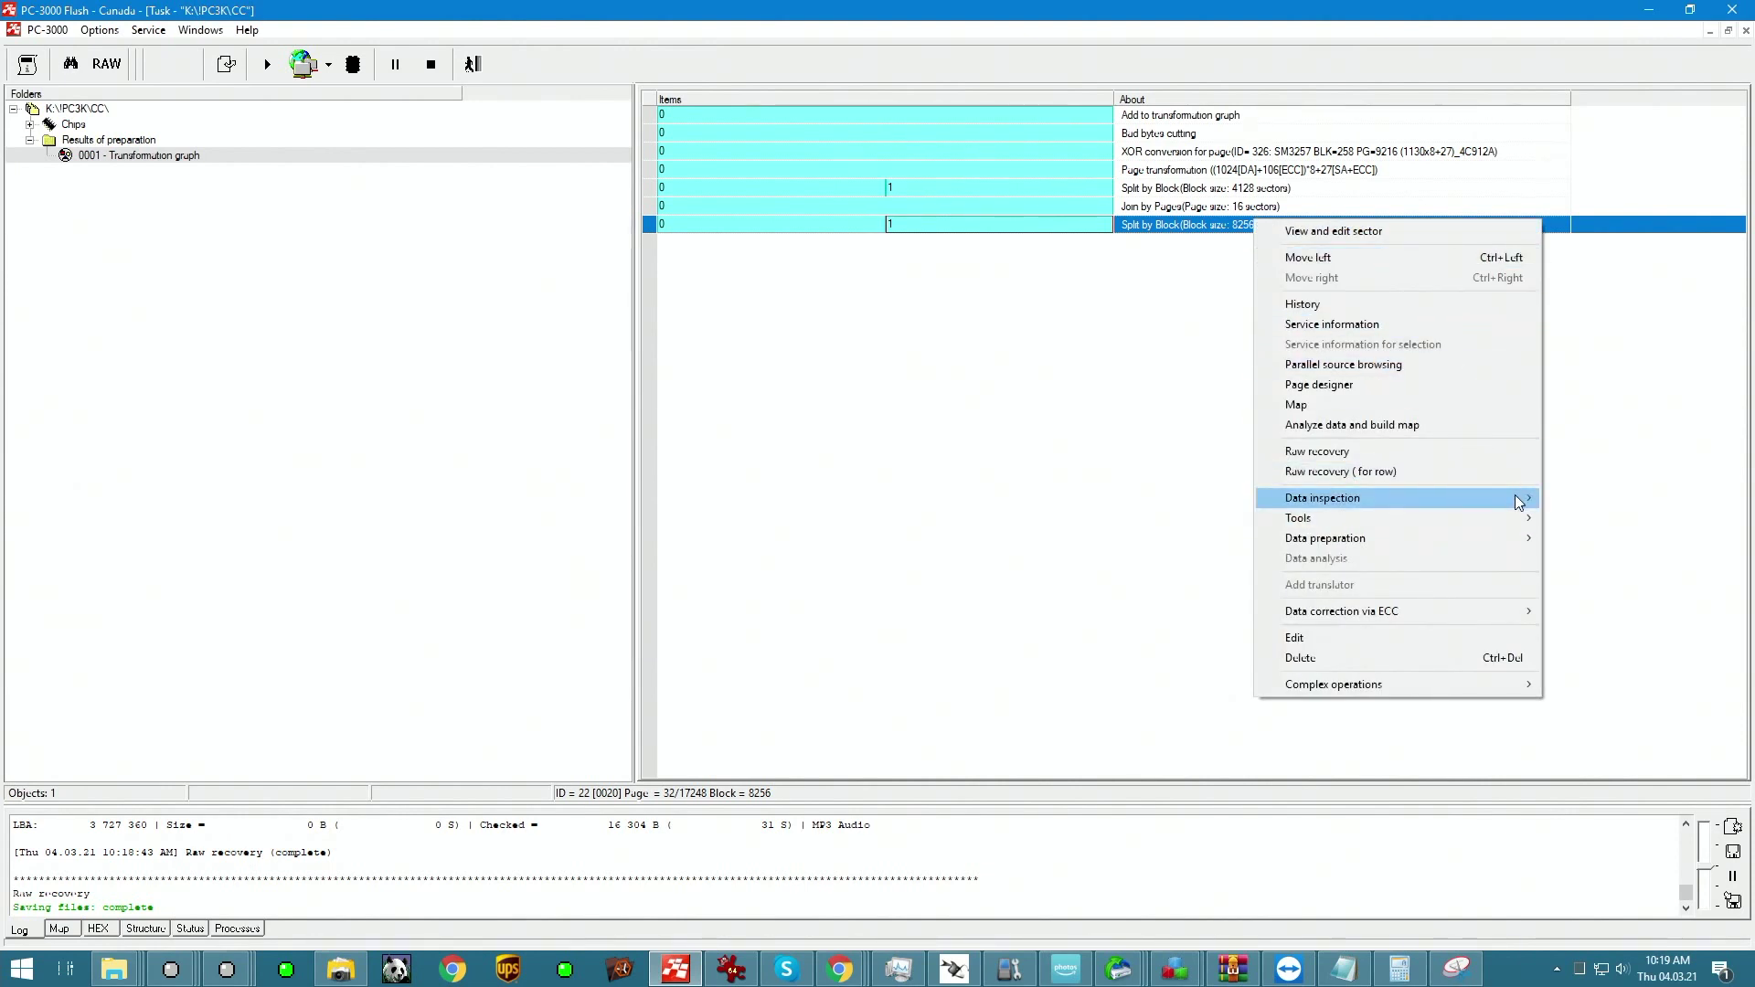
pyautogui.moveTo(1493, 534)
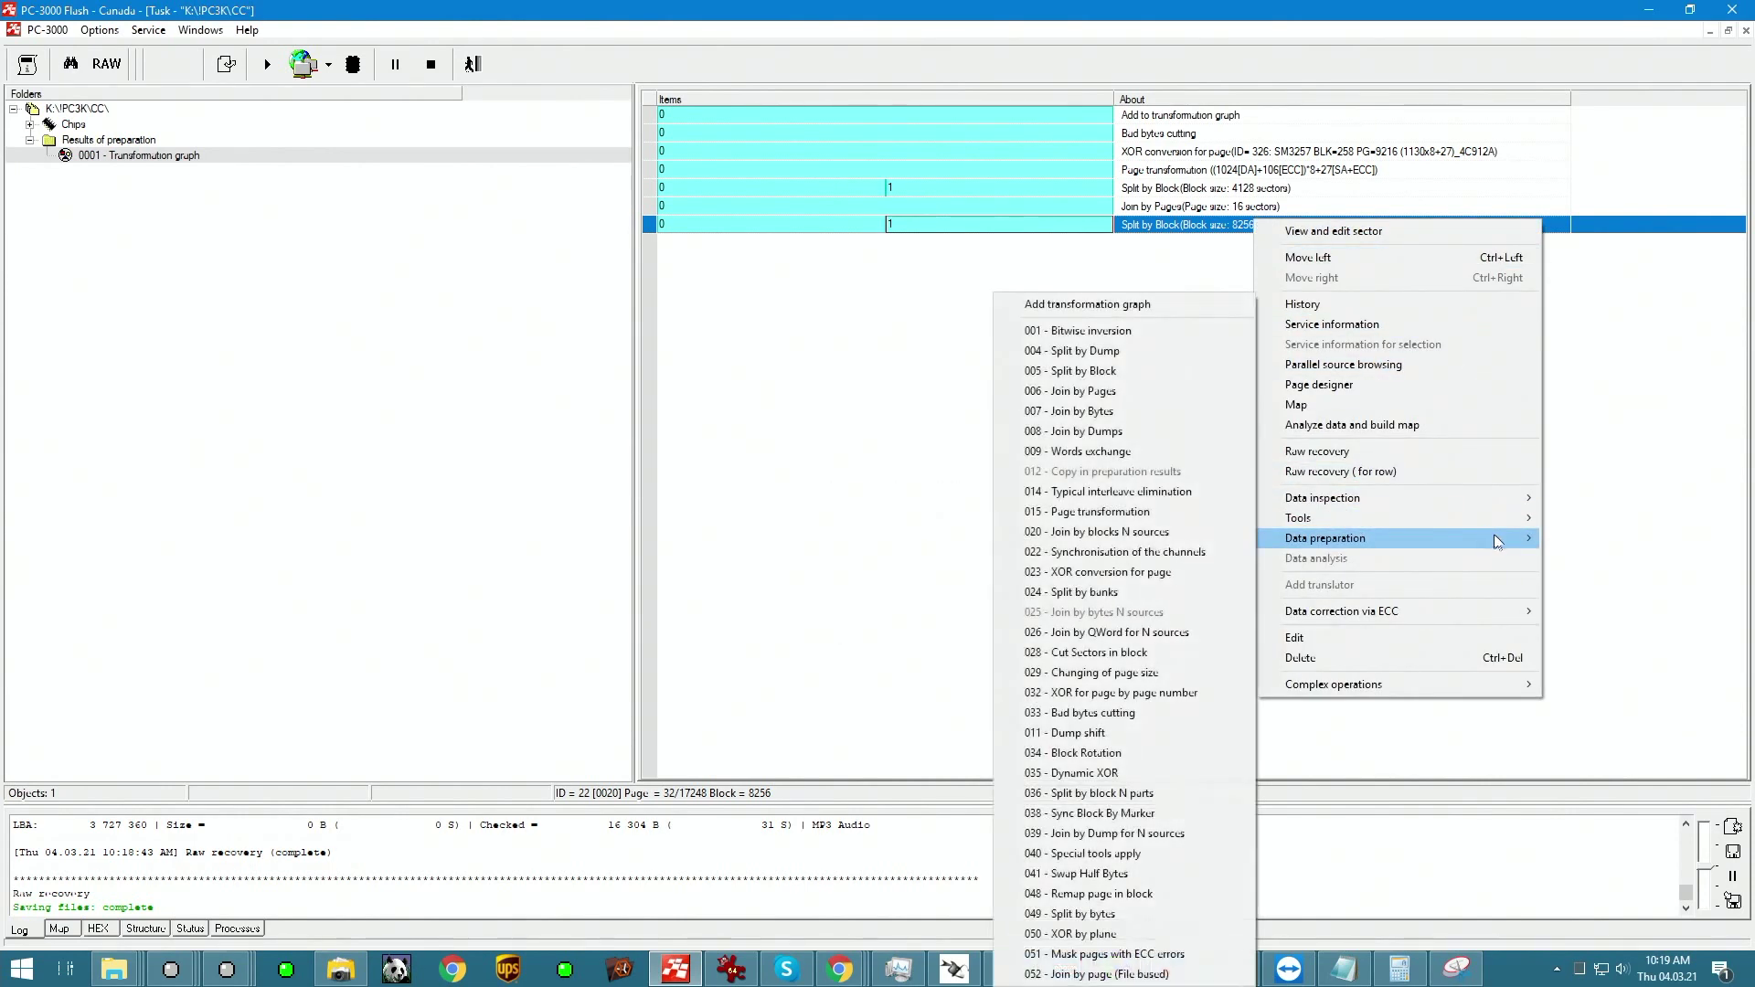
pyautogui.click(1087, 391)
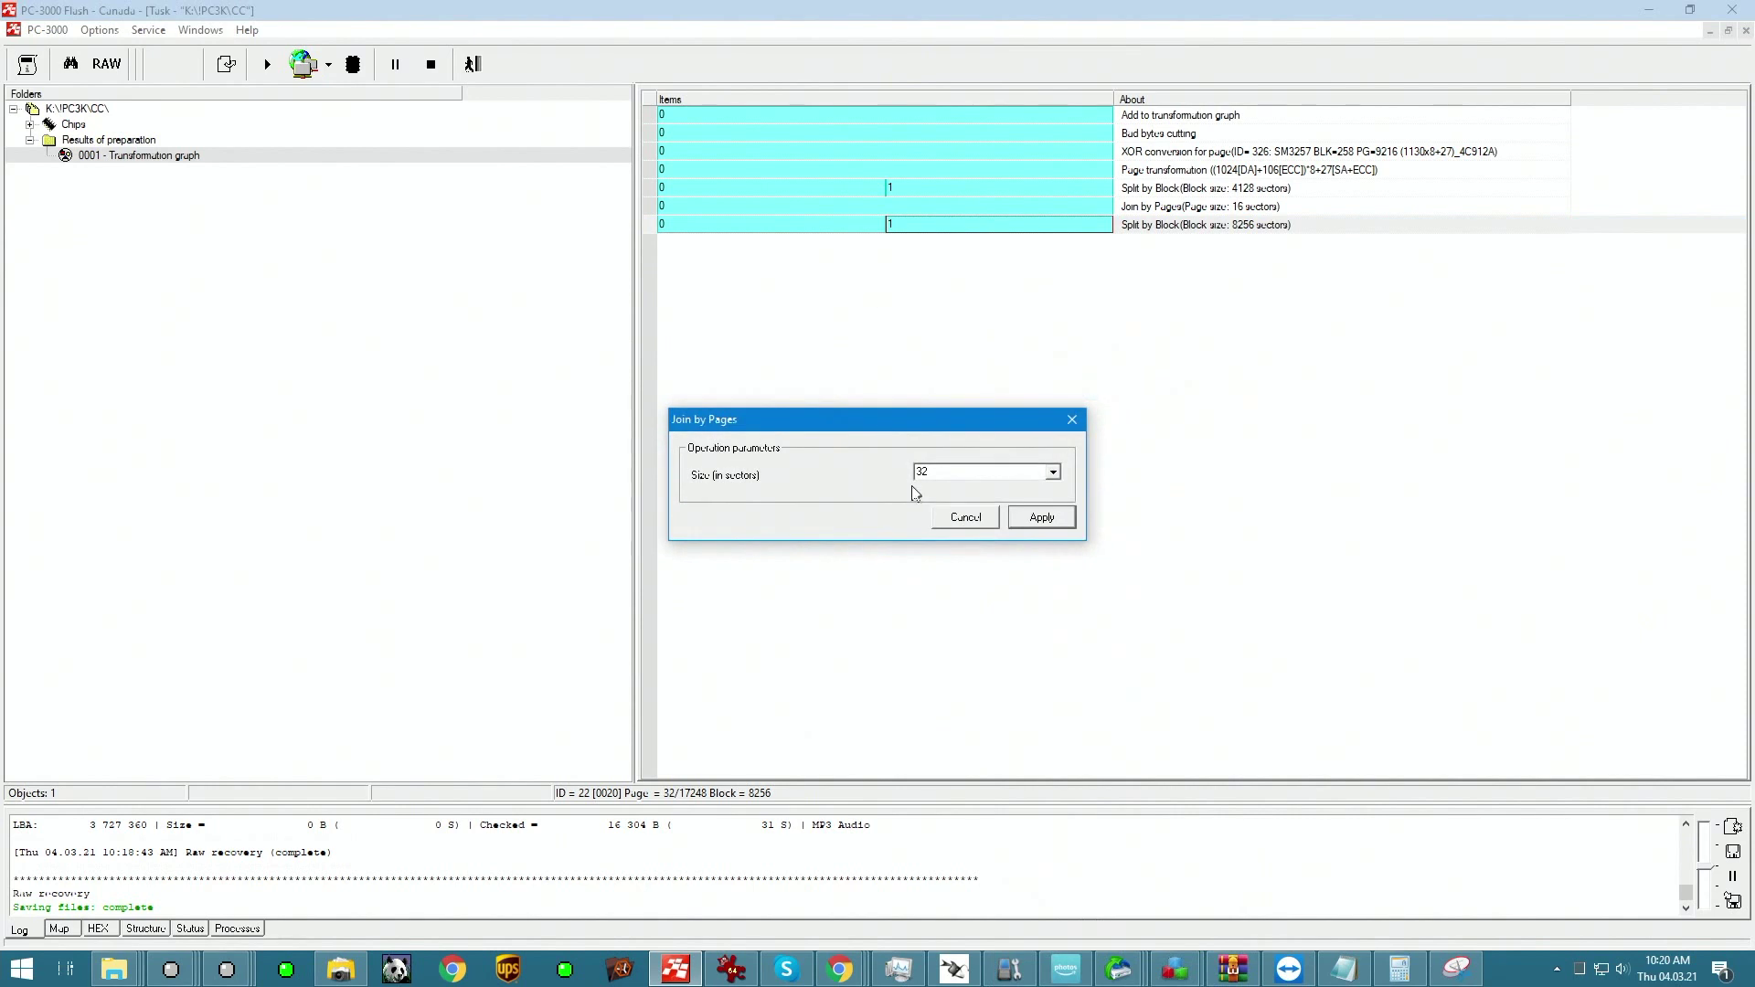
pyautogui.click(1042, 516)
# Start a raw recovery scan on the 32-sector join, then stop it.
pyautogui.rightClick(880, 244)
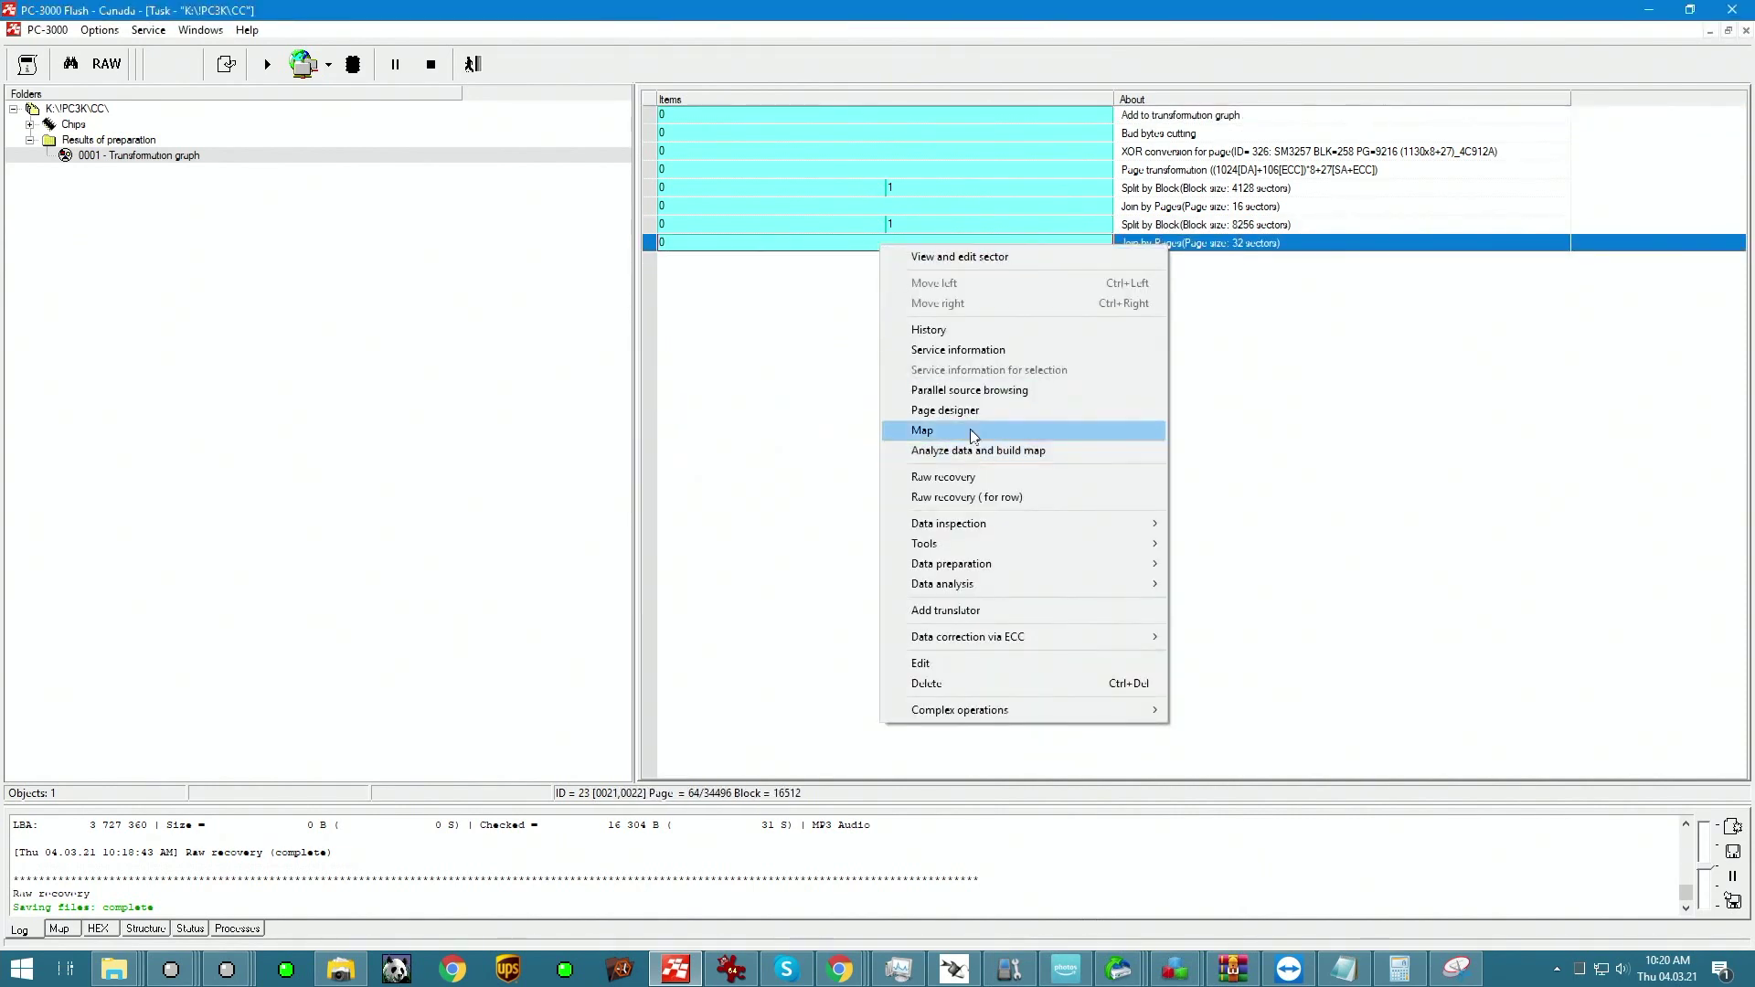
pyautogui.click(968, 476)
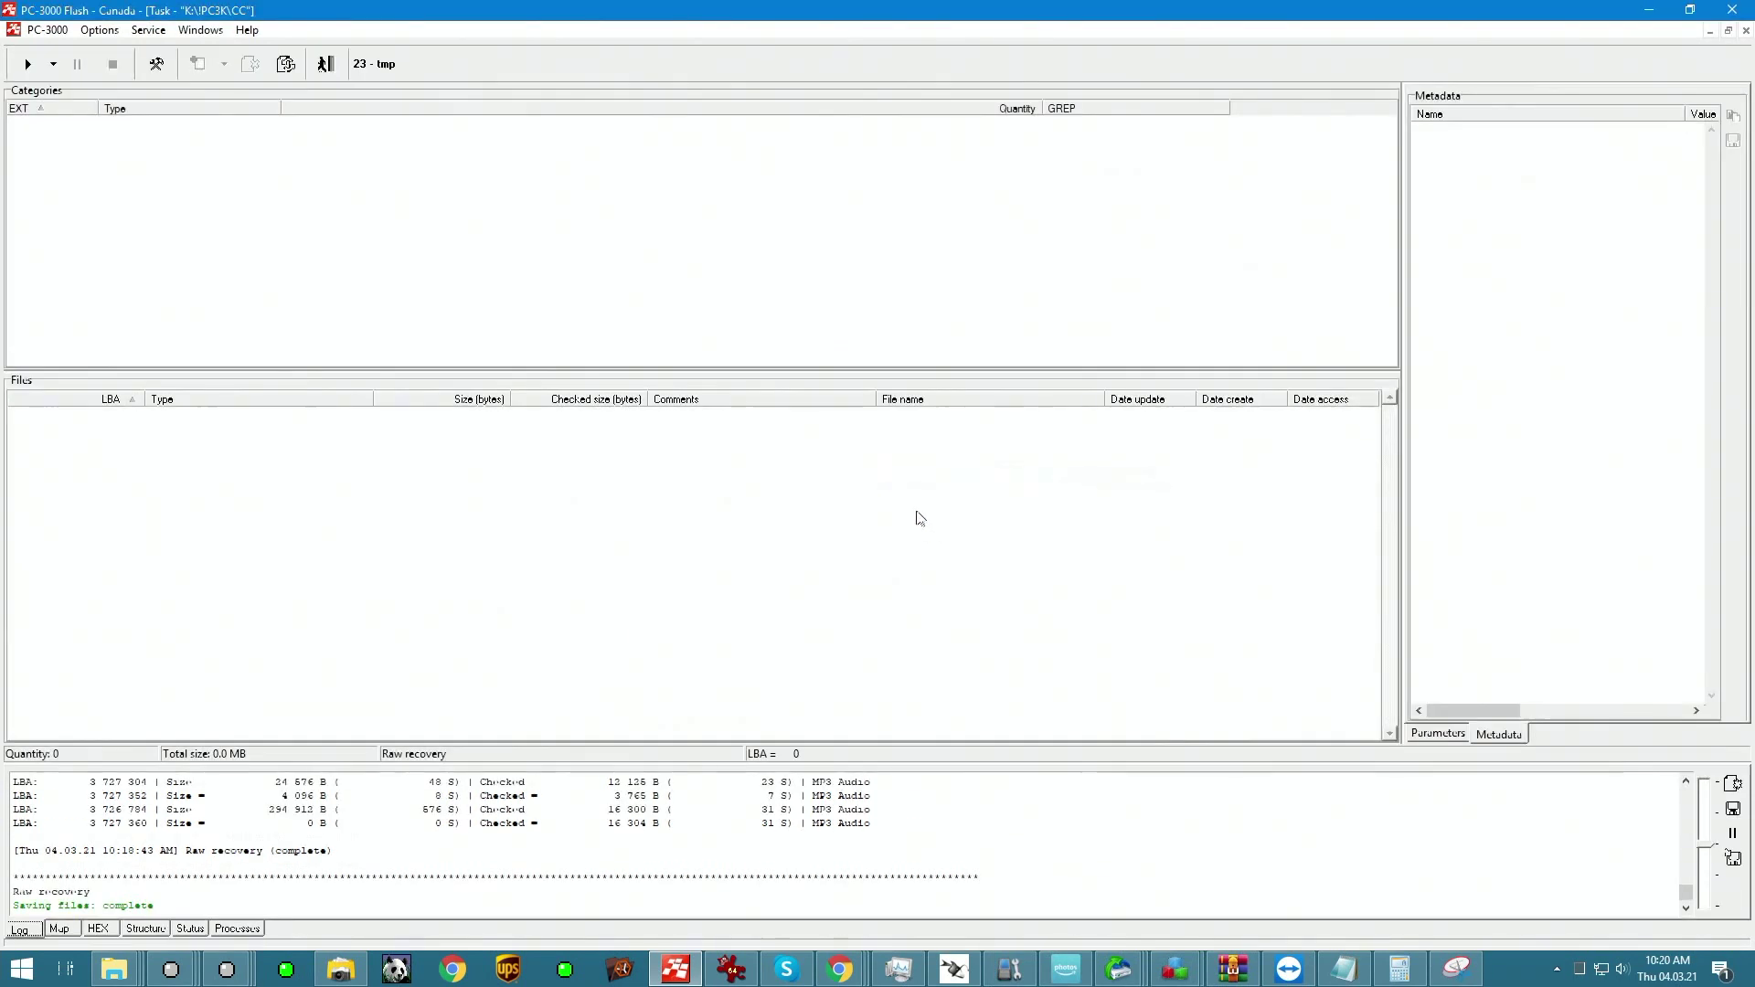
pyautogui.click(27, 63)
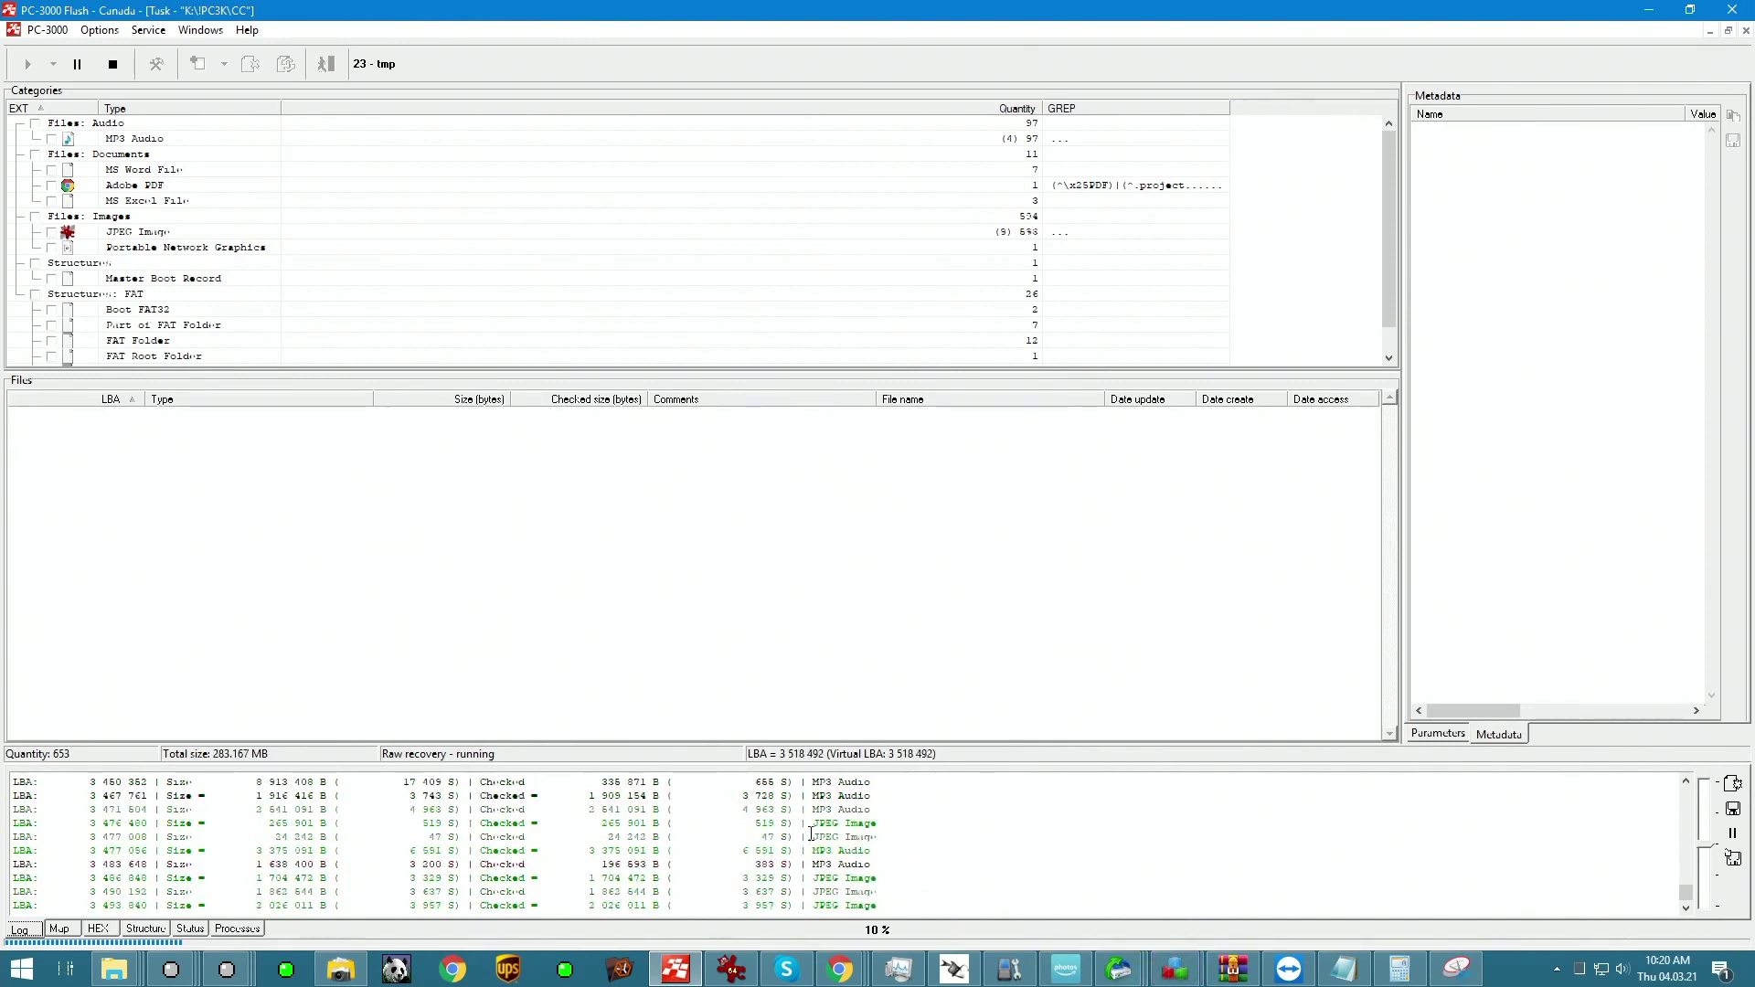
pyautogui.click(112, 64)
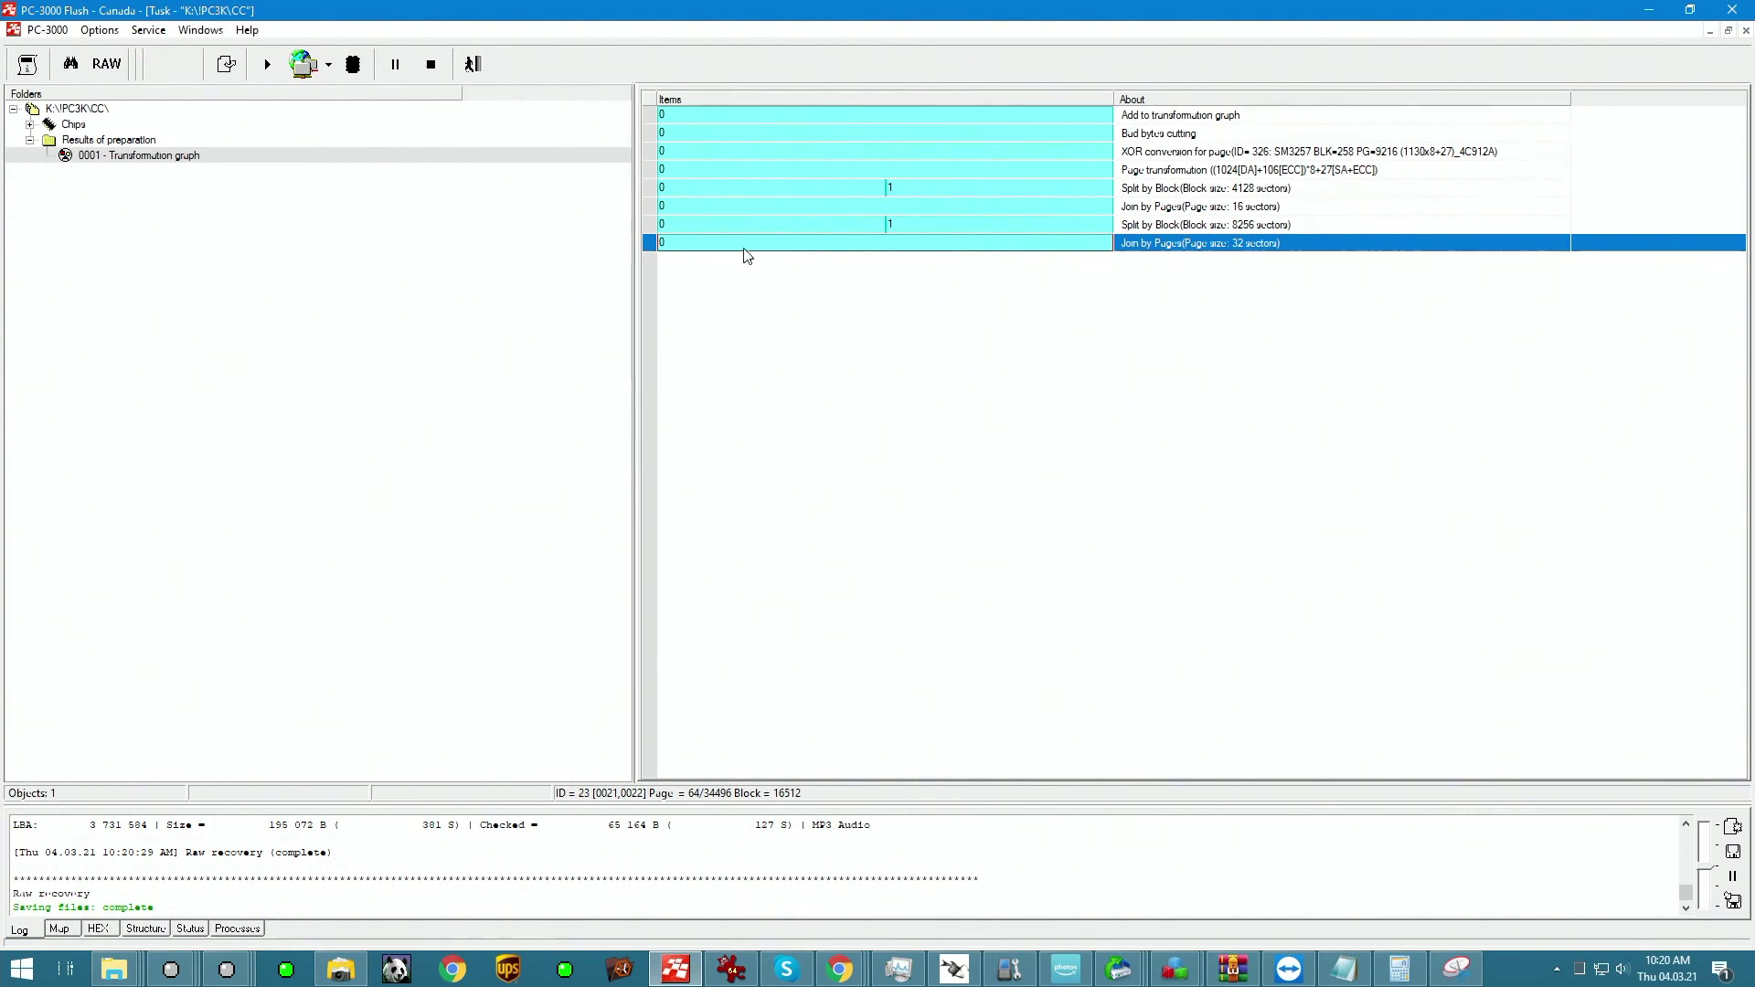
# Run Block number SM3257 analysis on the 32-sector join with 16512-sector blocks.
pyautogui.rightClick(746, 255)
pyautogui.moveTo(978, 590)
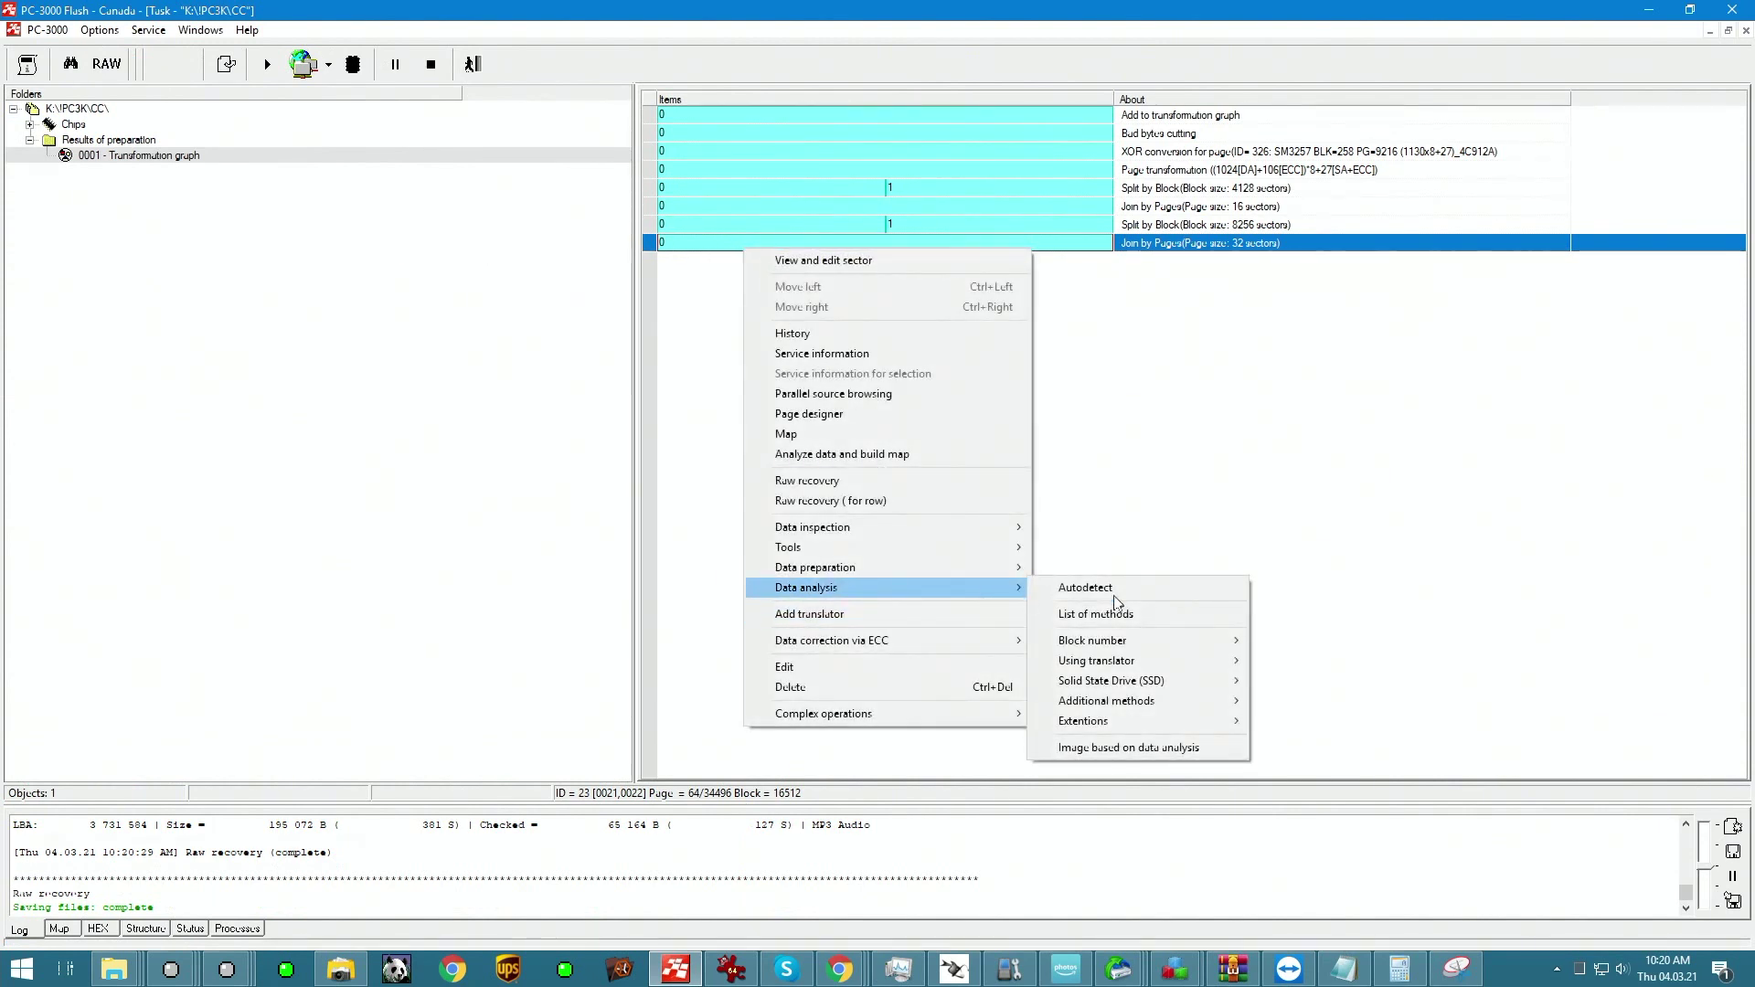
pyautogui.moveTo(1174, 722)
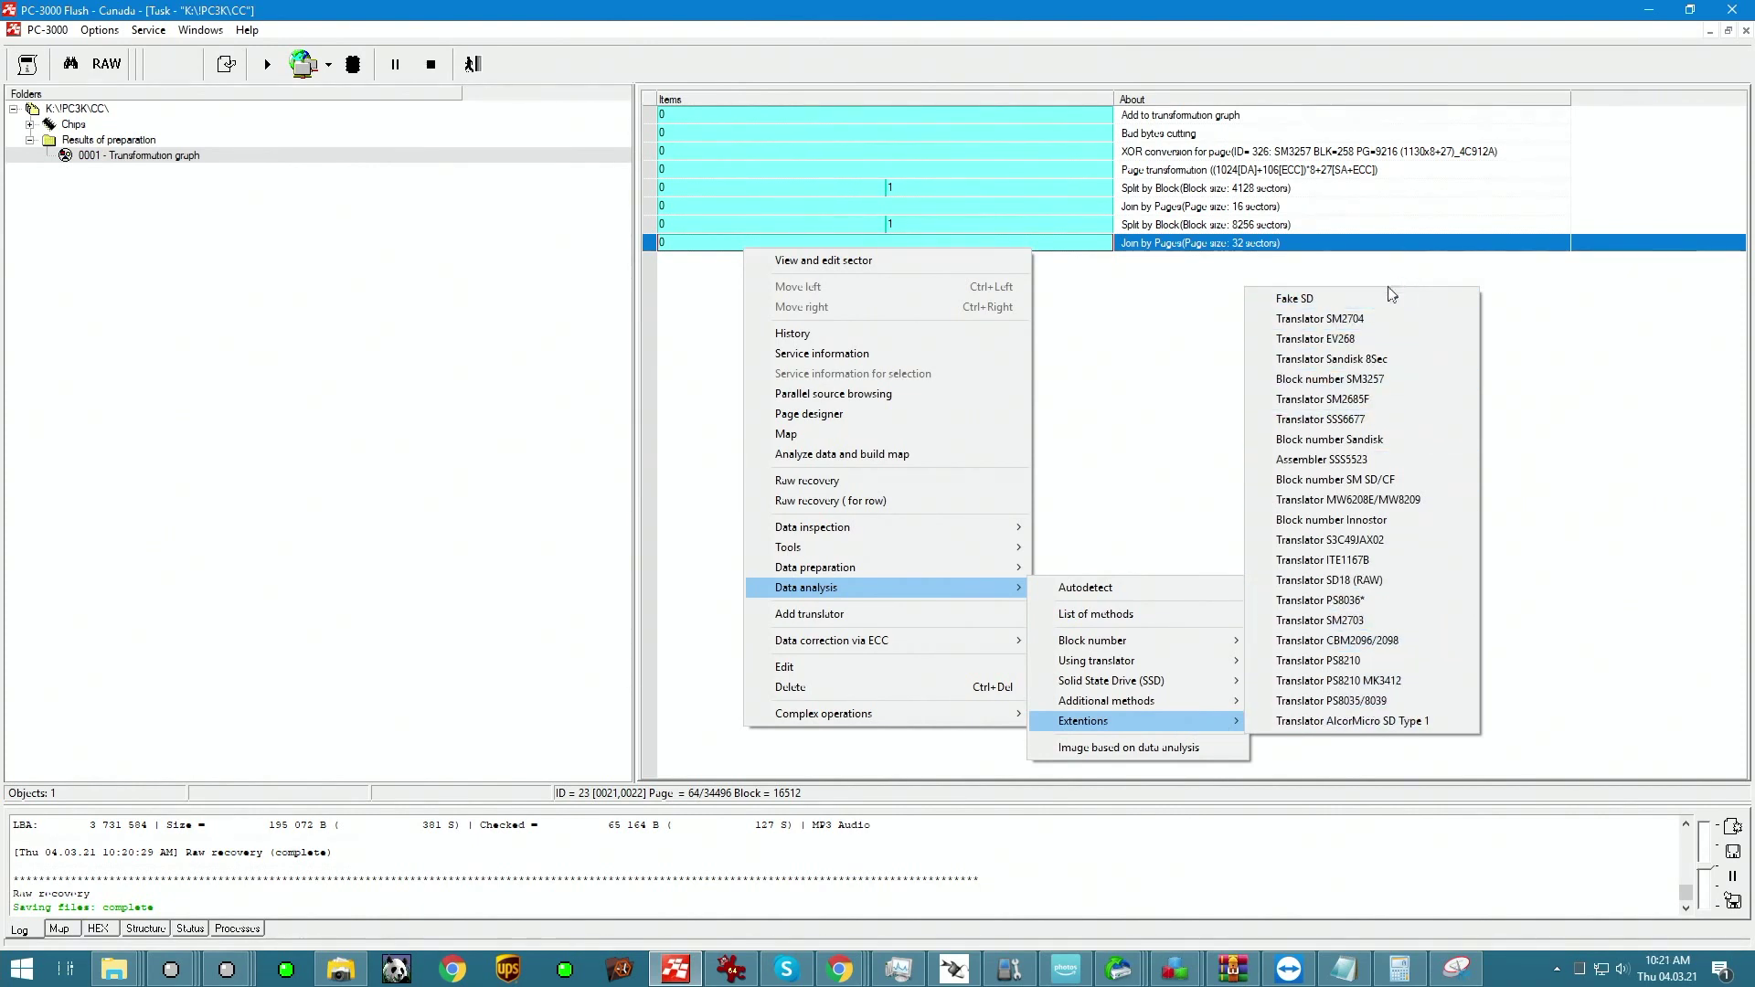
pyautogui.click(1391, 380)
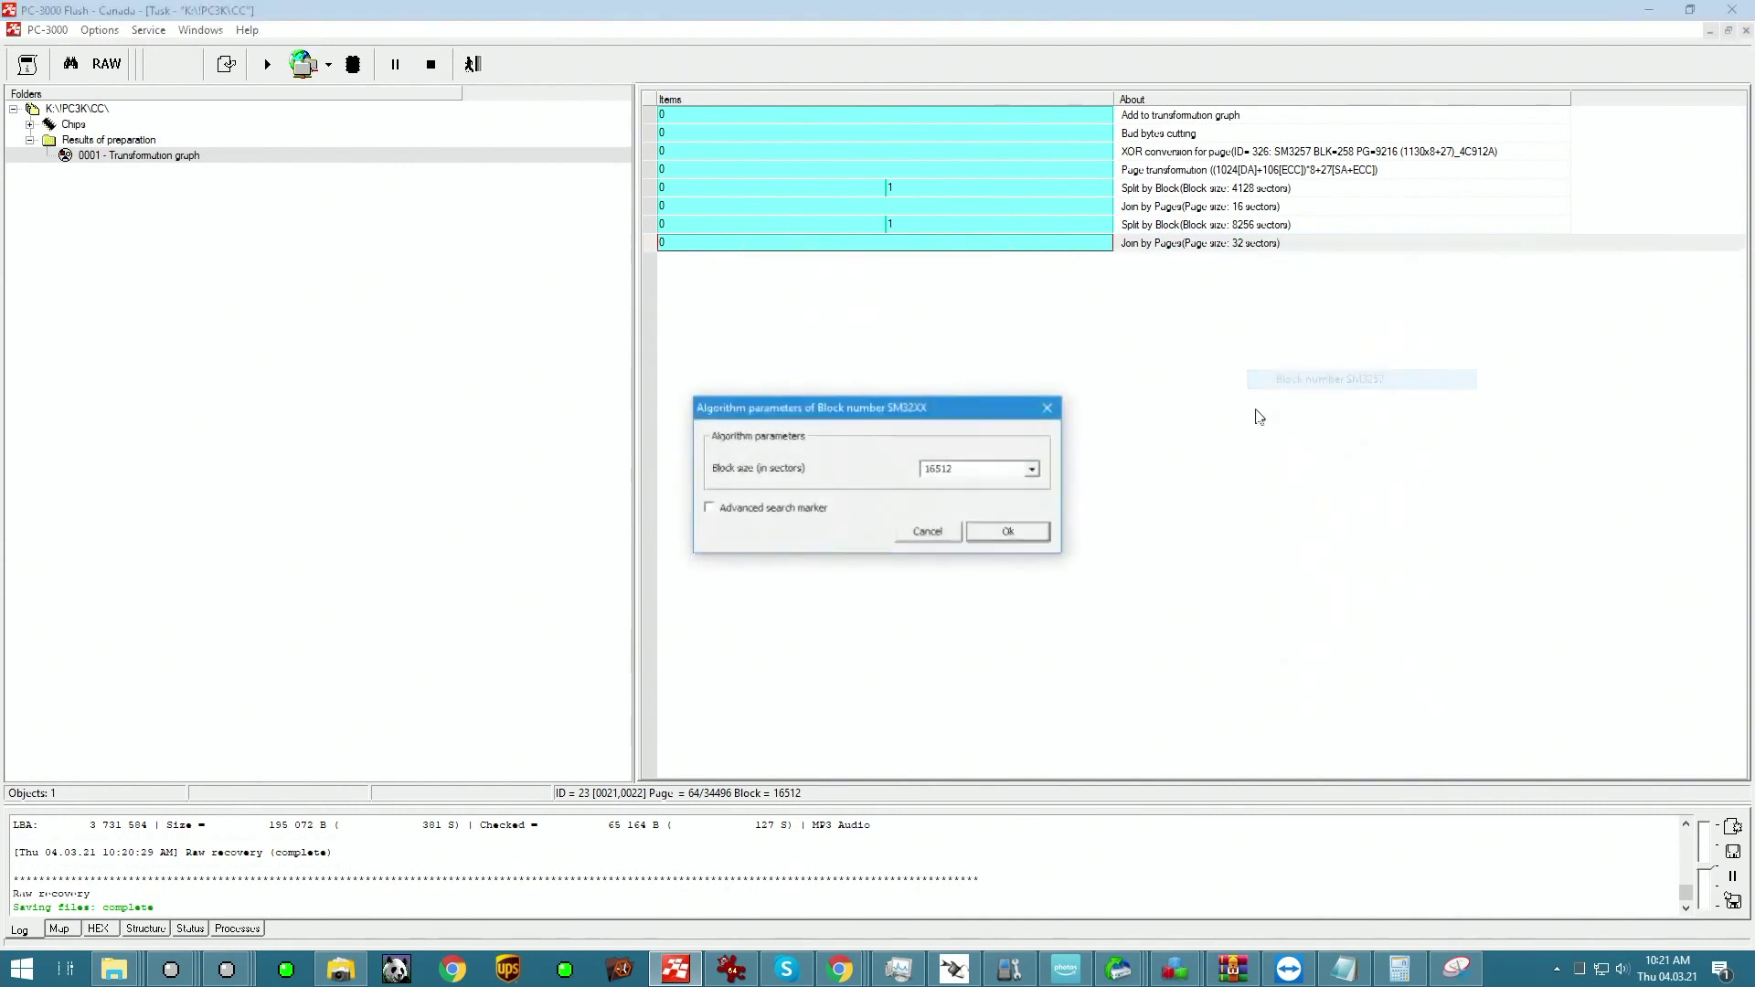
pyautogui.click(1021, 535)
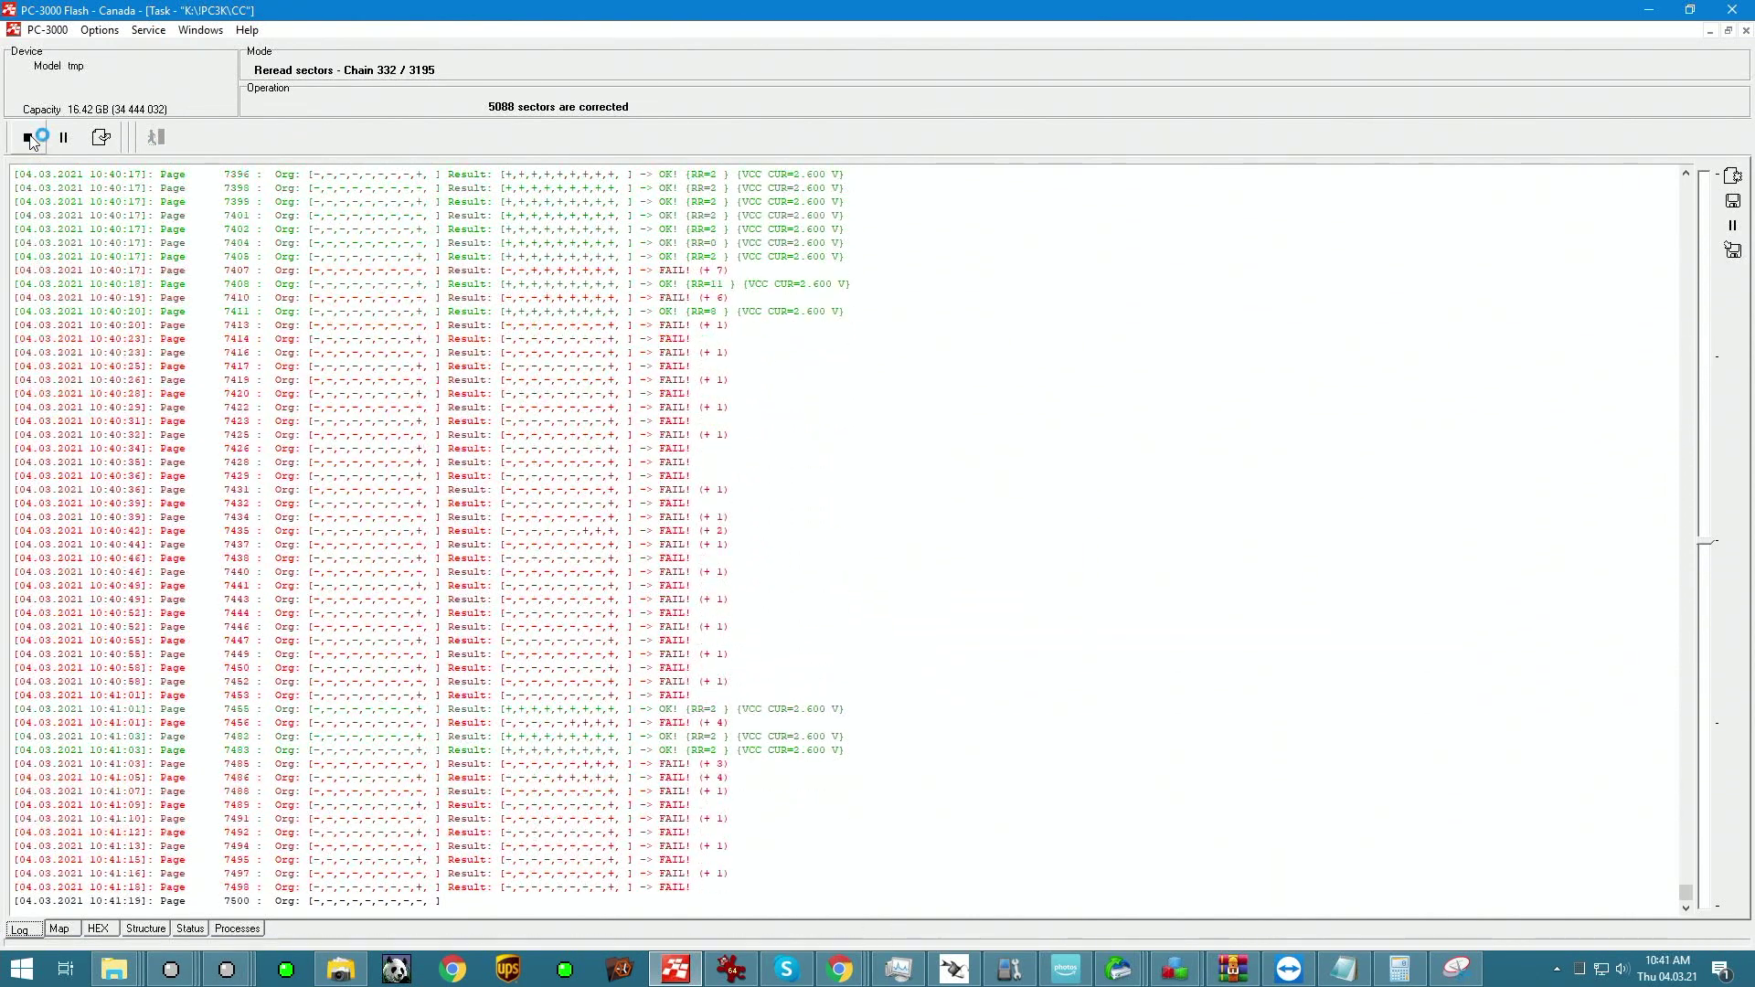
# Stop the sector reread at 5088 corrected pages and look over the ECC sector map.
pyautogui.click(30, 142)
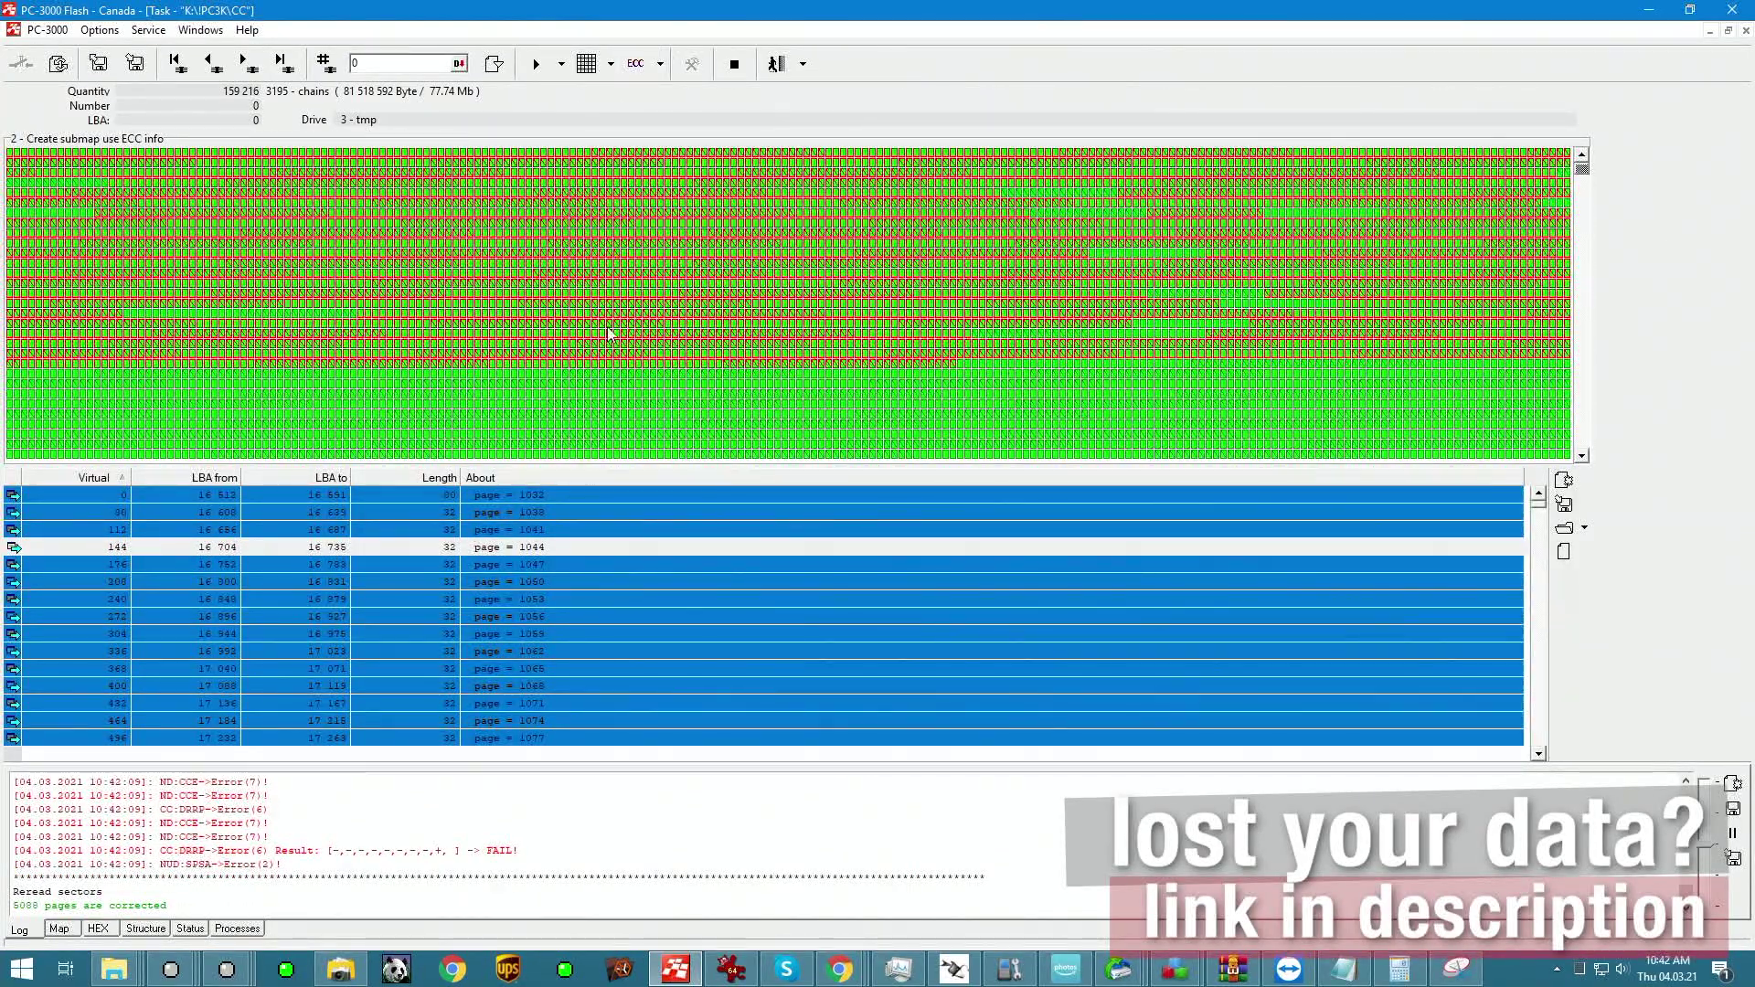
pyautogui.moveTo(1582, 173)
pyautogui.mouseDown()
pyautogui.moveTo(1581, 226)
pyautogui.moveTo(1582, 164)
pyautogui.mouseUp()
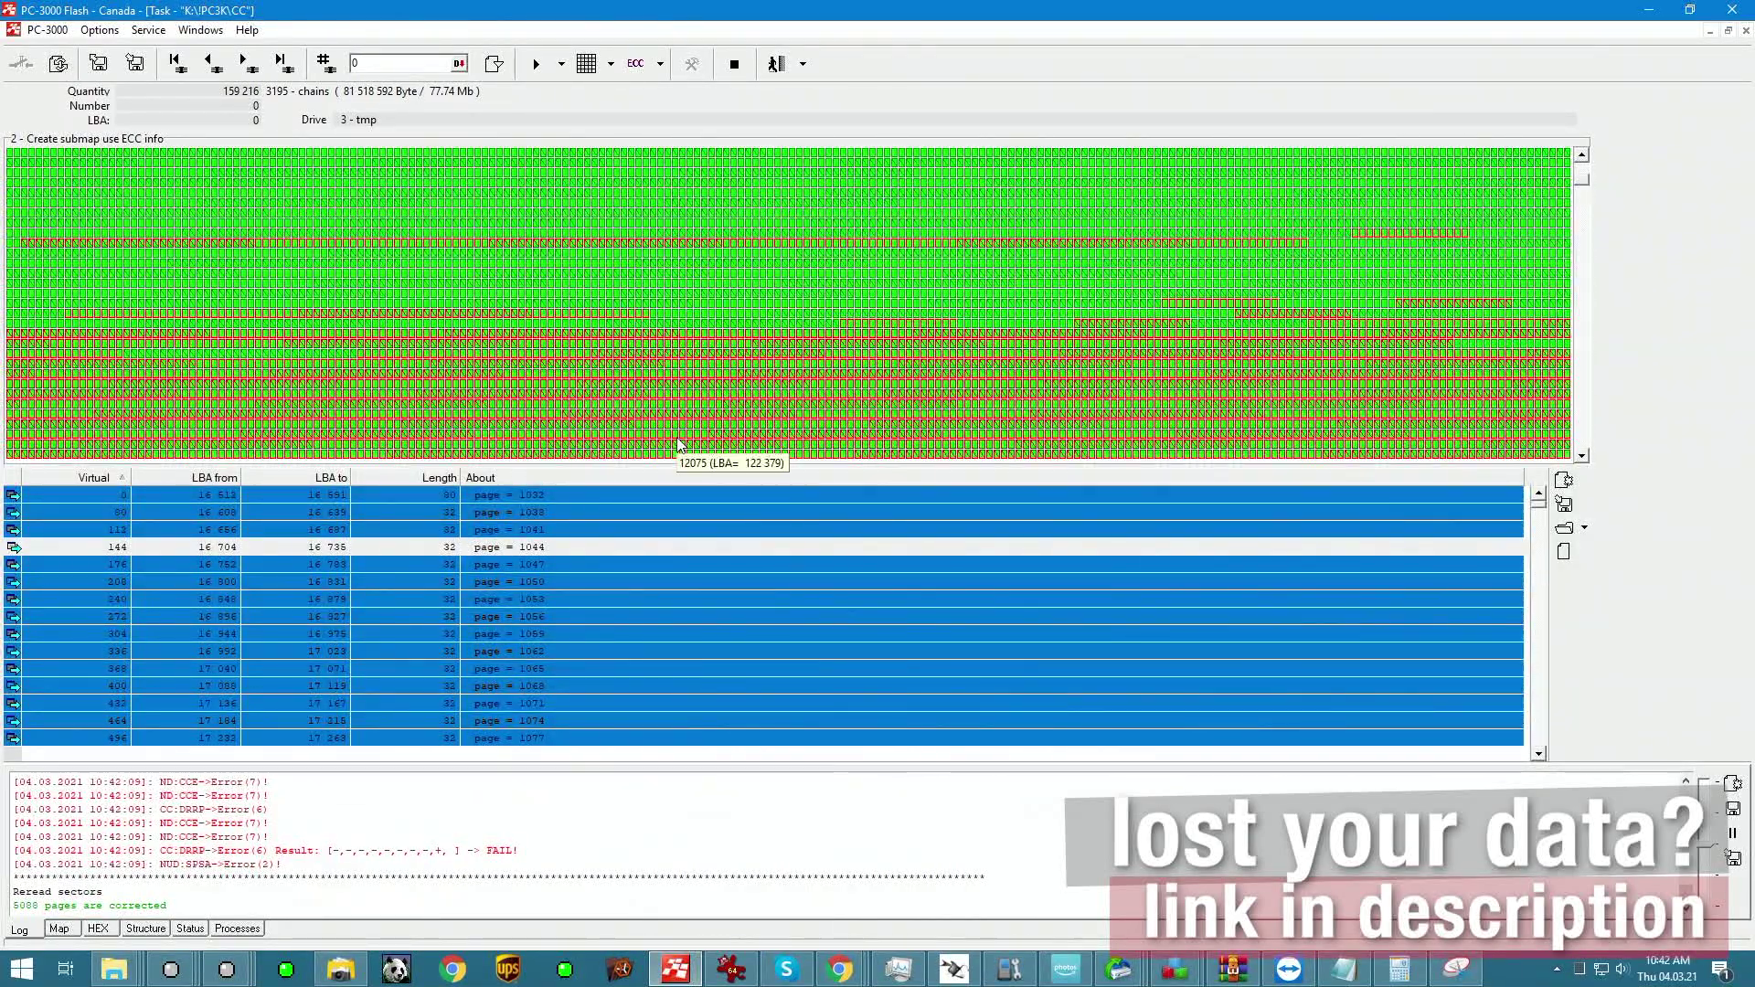
pyautogui.click(661, 66)
# Create an ECC-based submap containing only the invalid sectors.
pyautogui.click(709, 160)
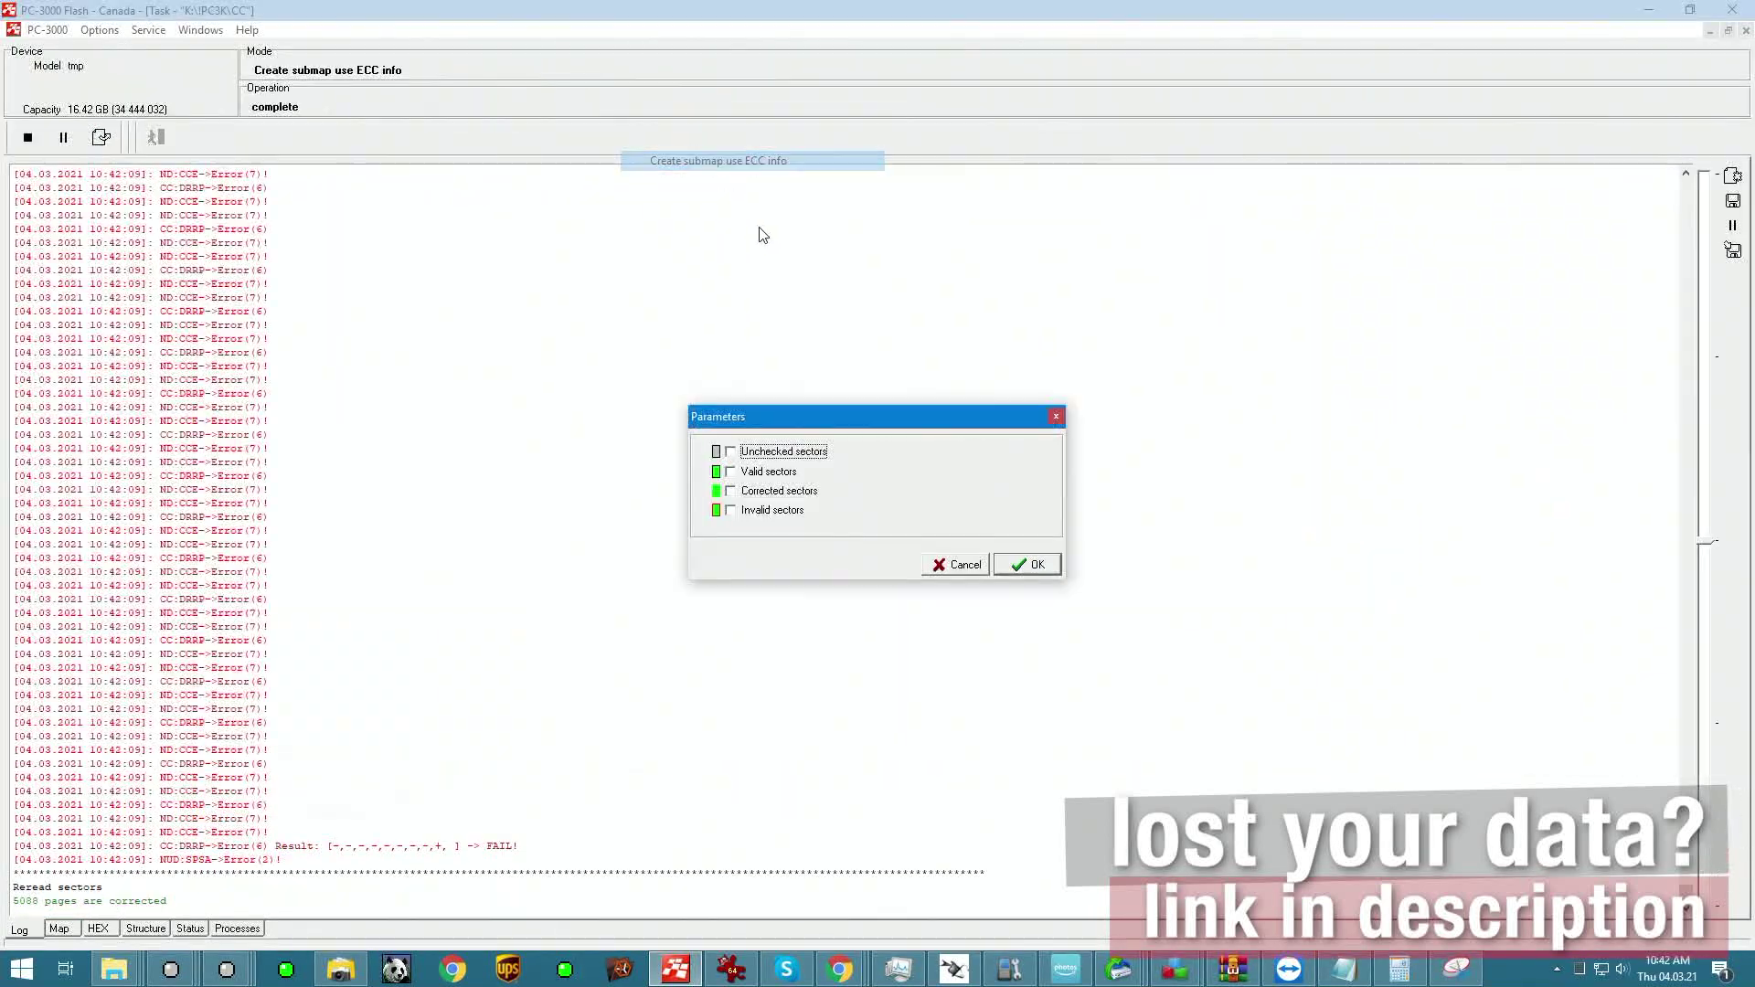
pyautogui.click(777, 511)
pyautogui.click(1033, 564)
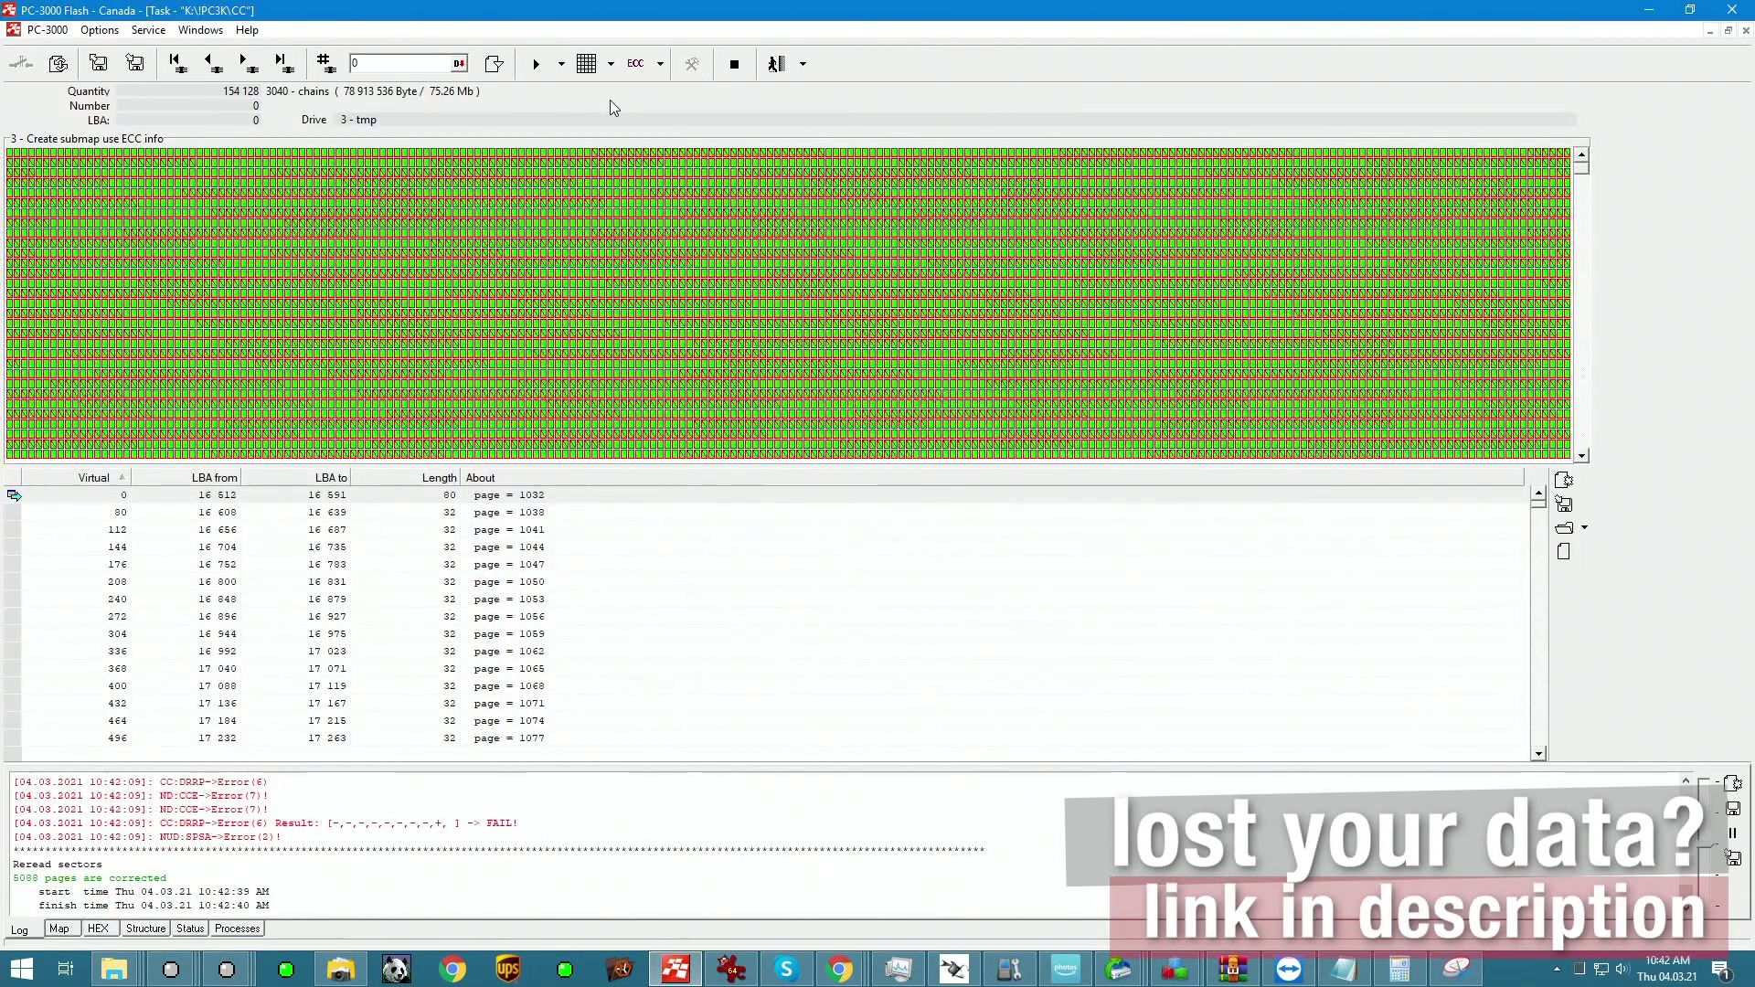